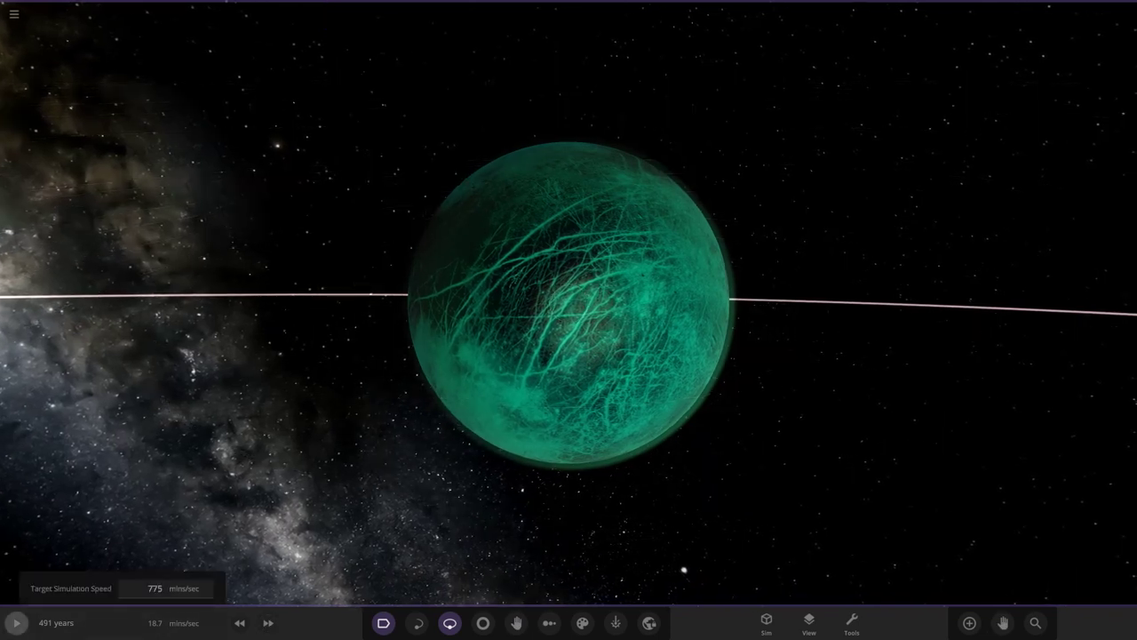
Run the simulation briefly, slow its speed, and pause it again with Europa in view
key(space)
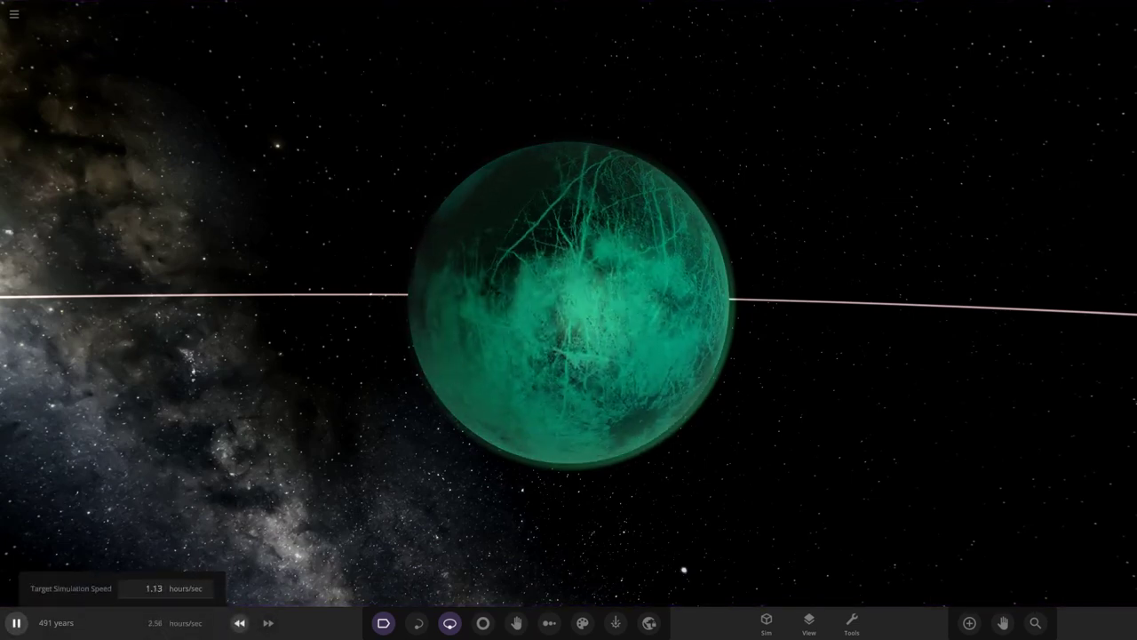
key(comma)
key(comma)
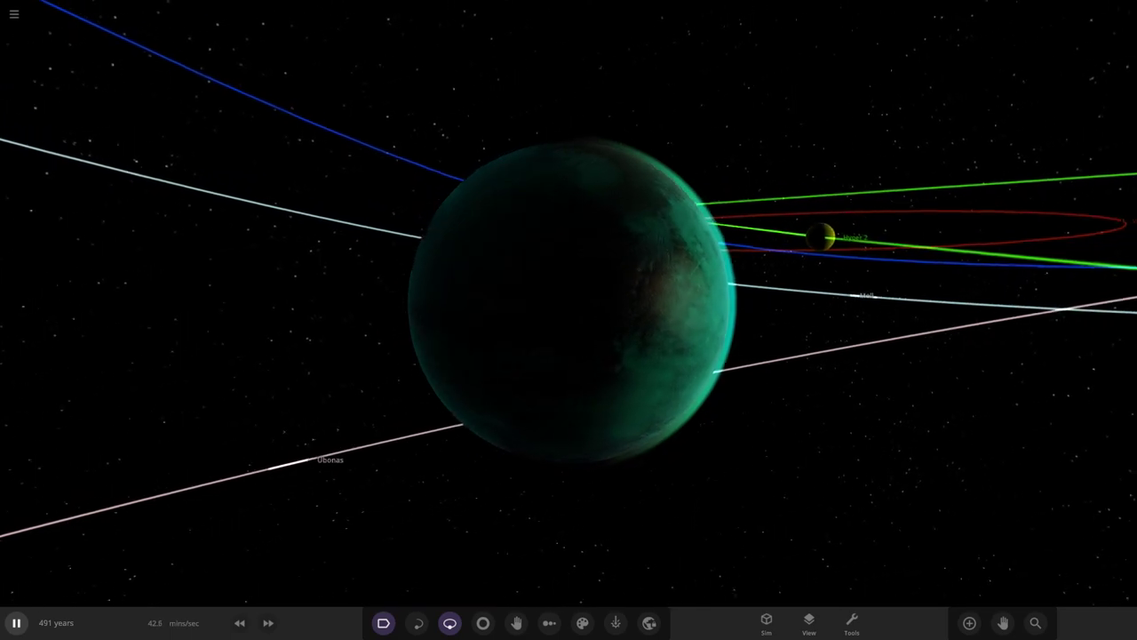
key(space)
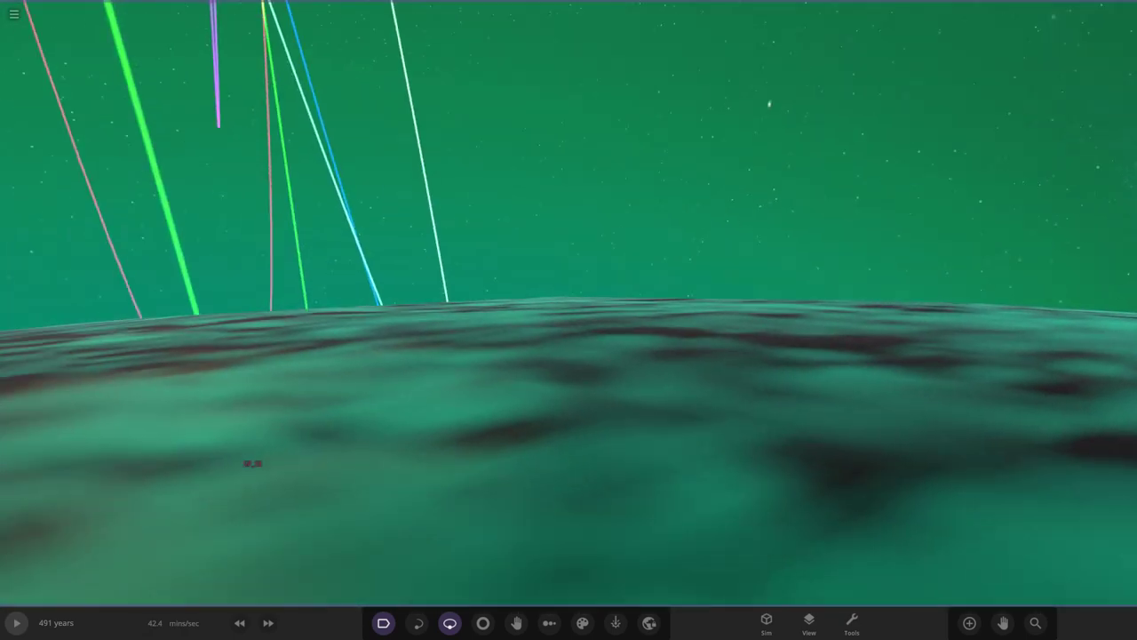
View the sky from Europa's surface, toggling labels and orbit lines, ending with labels shown and orbits hidden
key(t)
key(l)
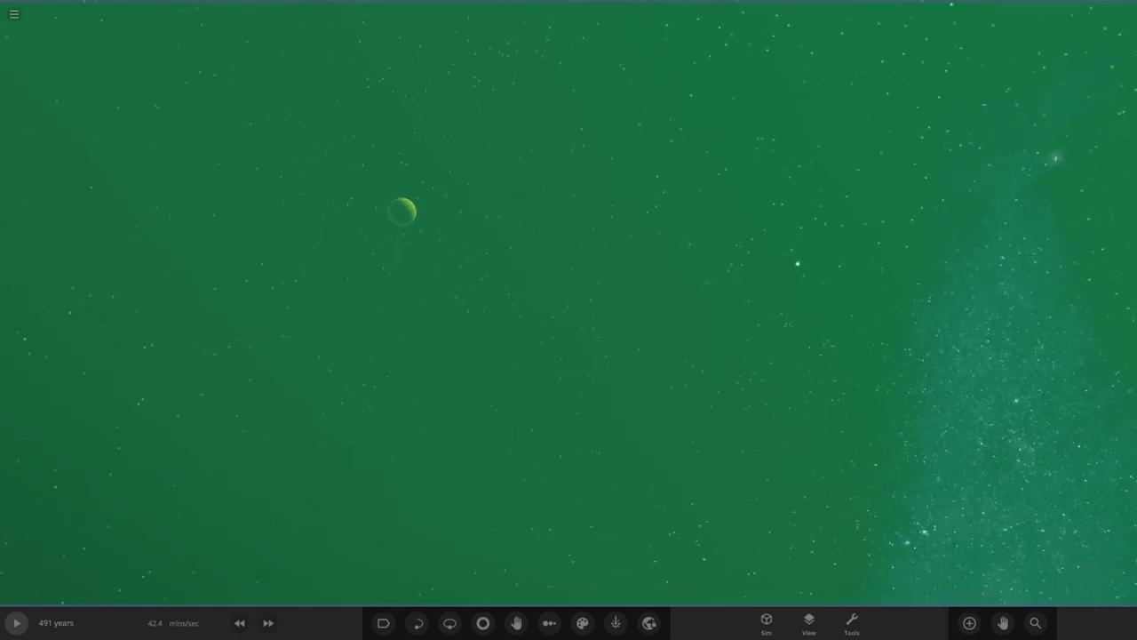
key(l)
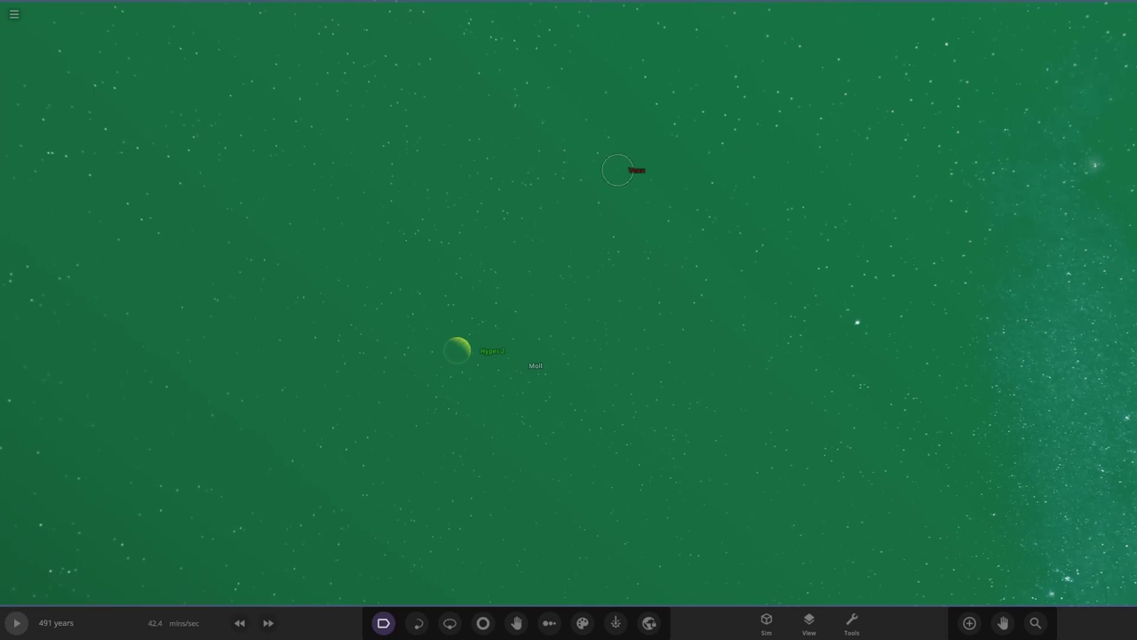
key(o)
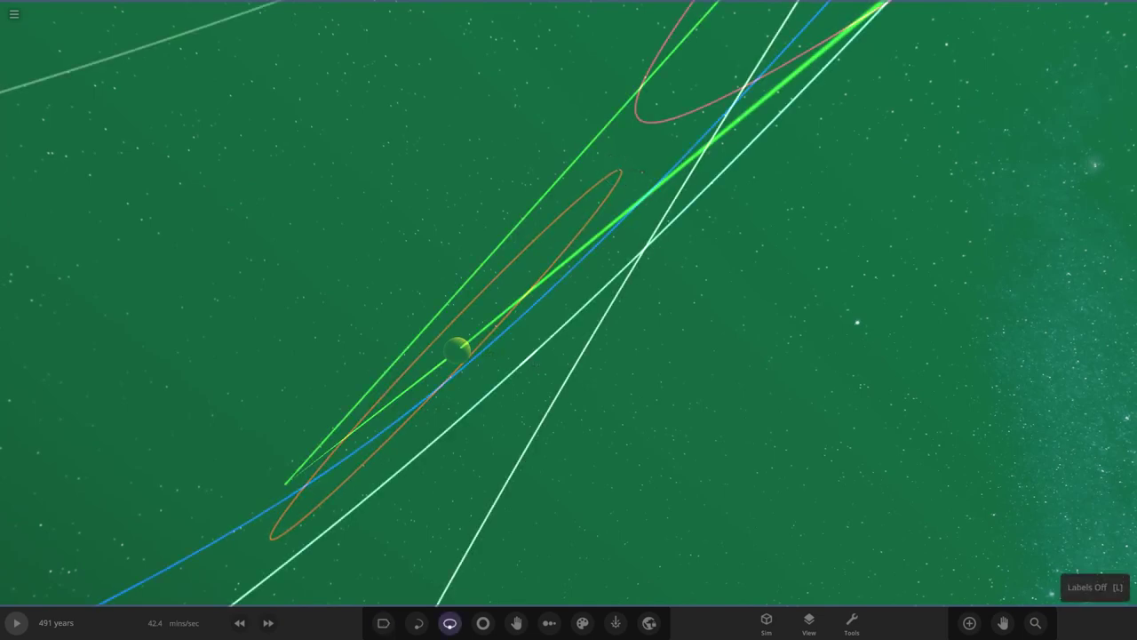
key(o)
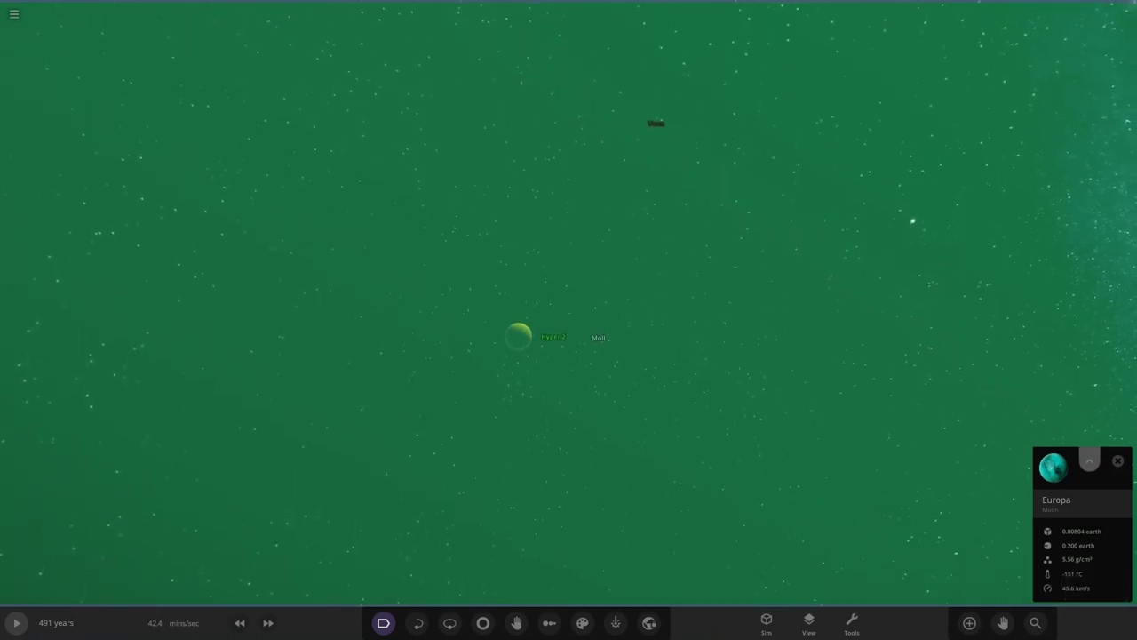
Review Europa's orbit and rotation parameters in its motion properties, then close the properties
click(1089, 461)
click(961, 200)
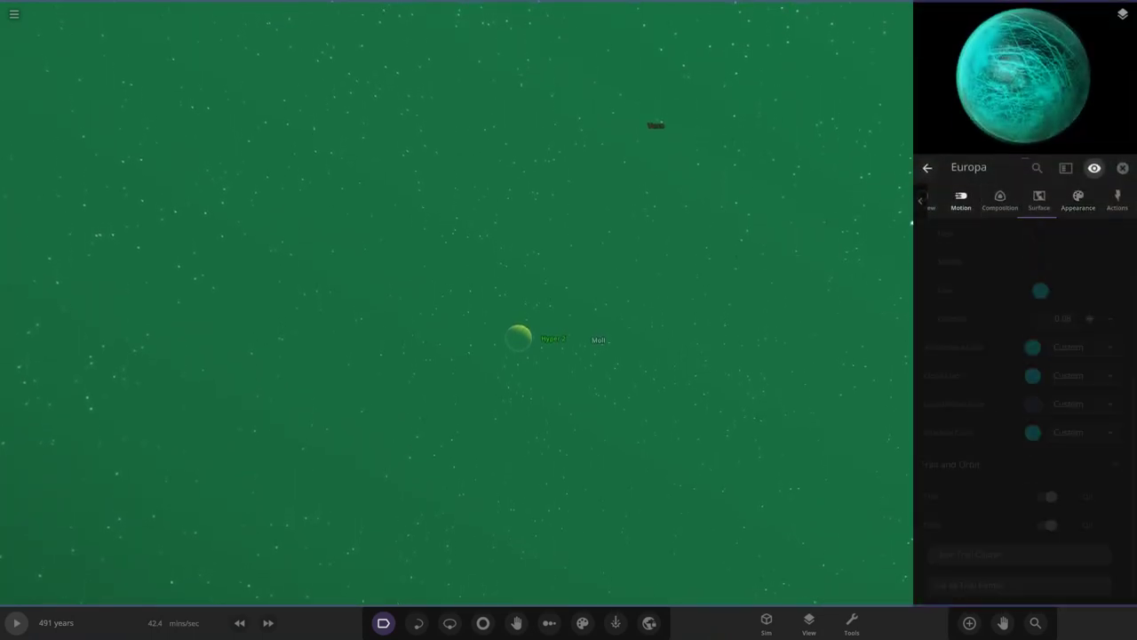
scroll(1022, 498, down, 3)
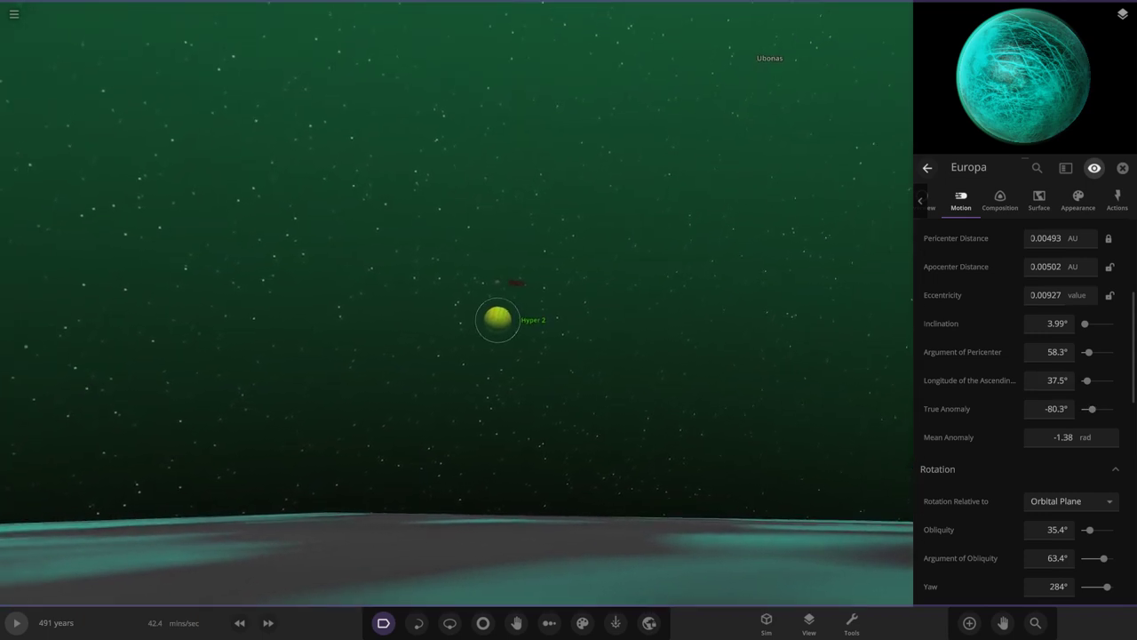
click(1123, 167)
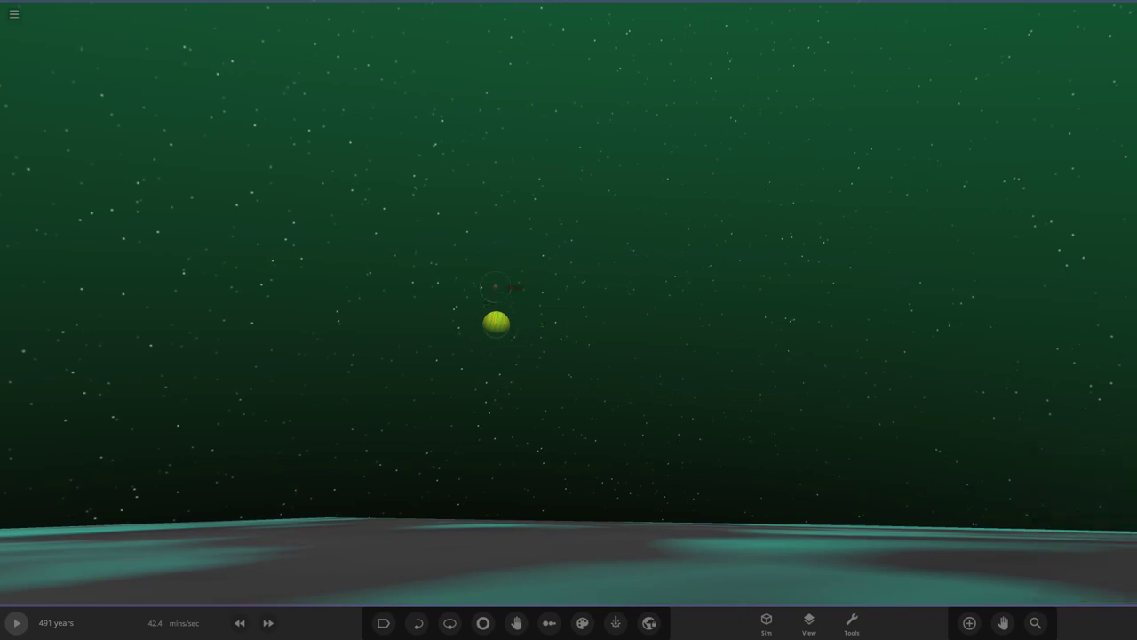
Return the camera to space and examine Venu and its surroundings with orbits hidden and labels shown
key(c)
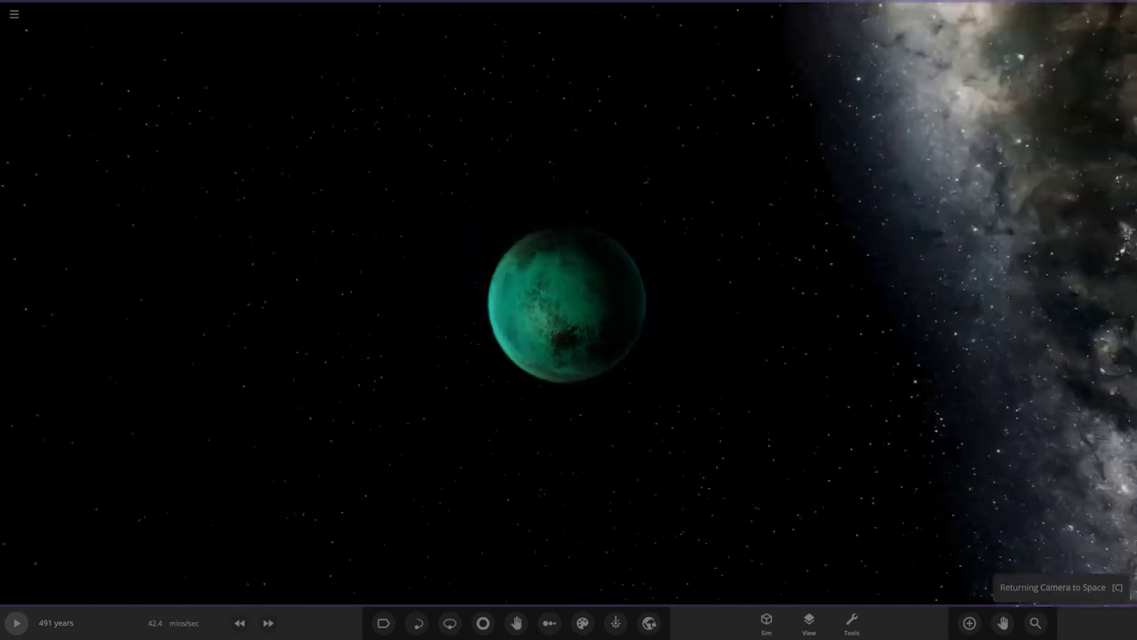
key(o)
key(l)
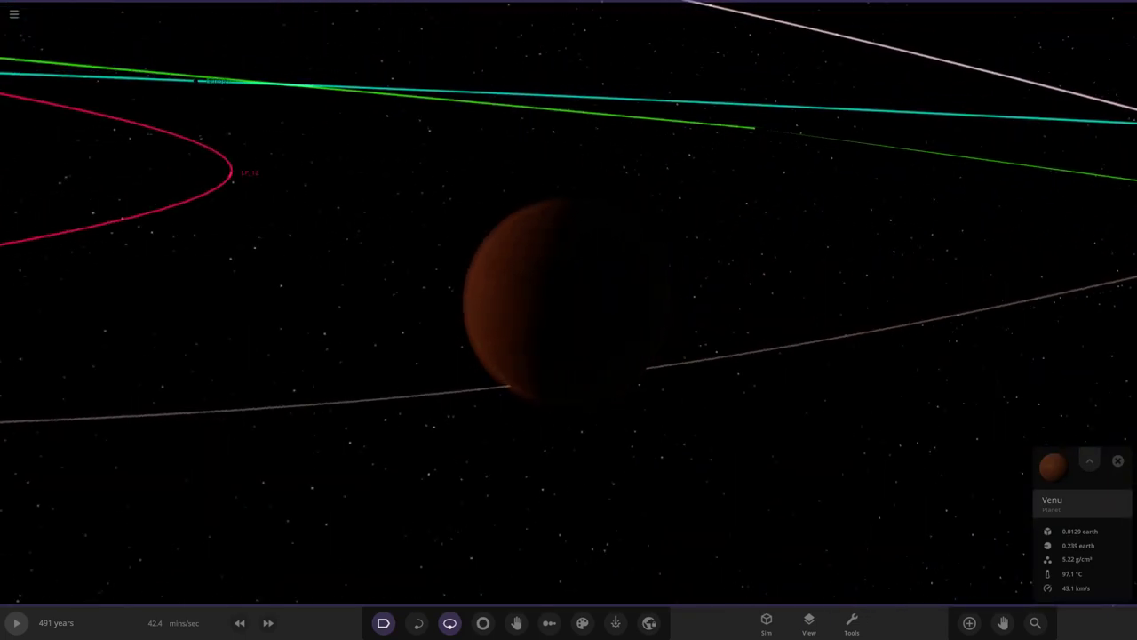
key(o)
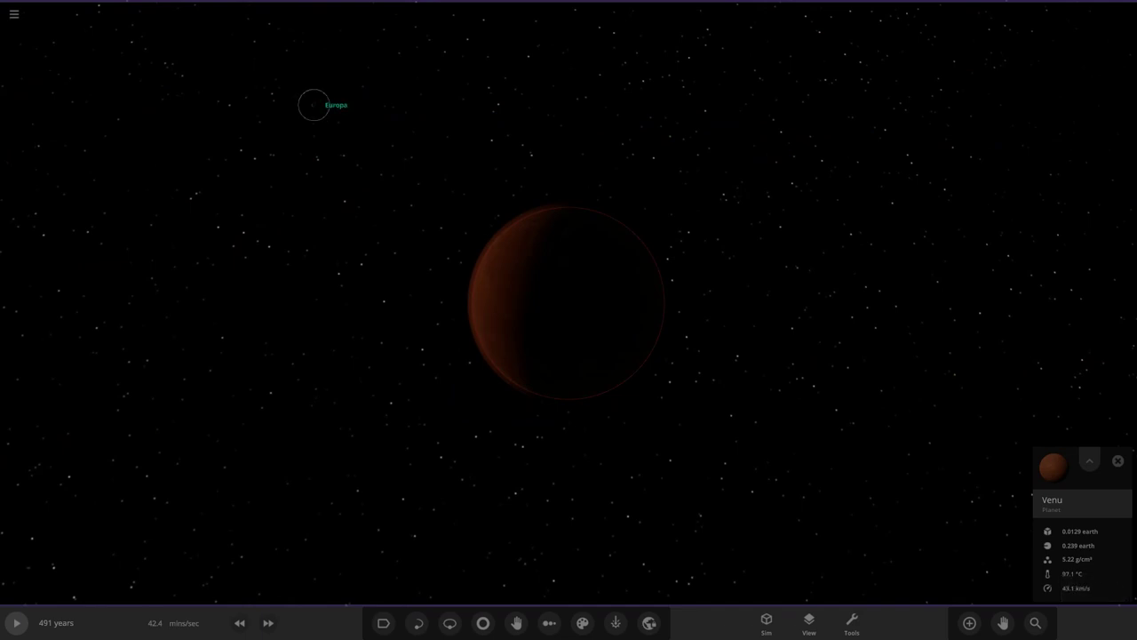
scroll(568, 320, down, 10)
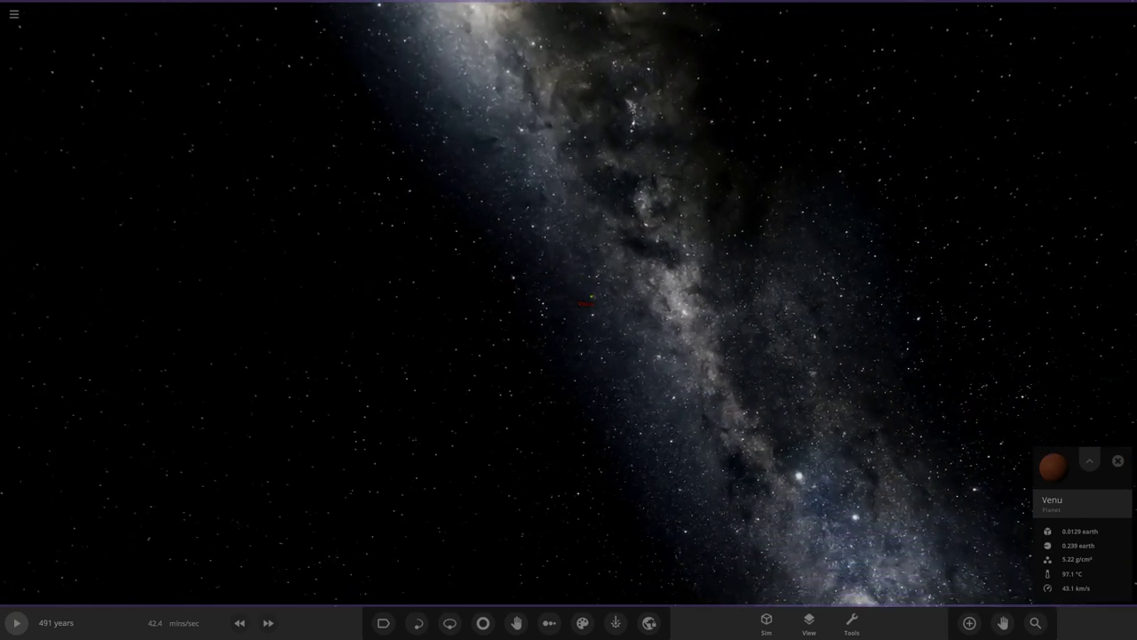
key(l)
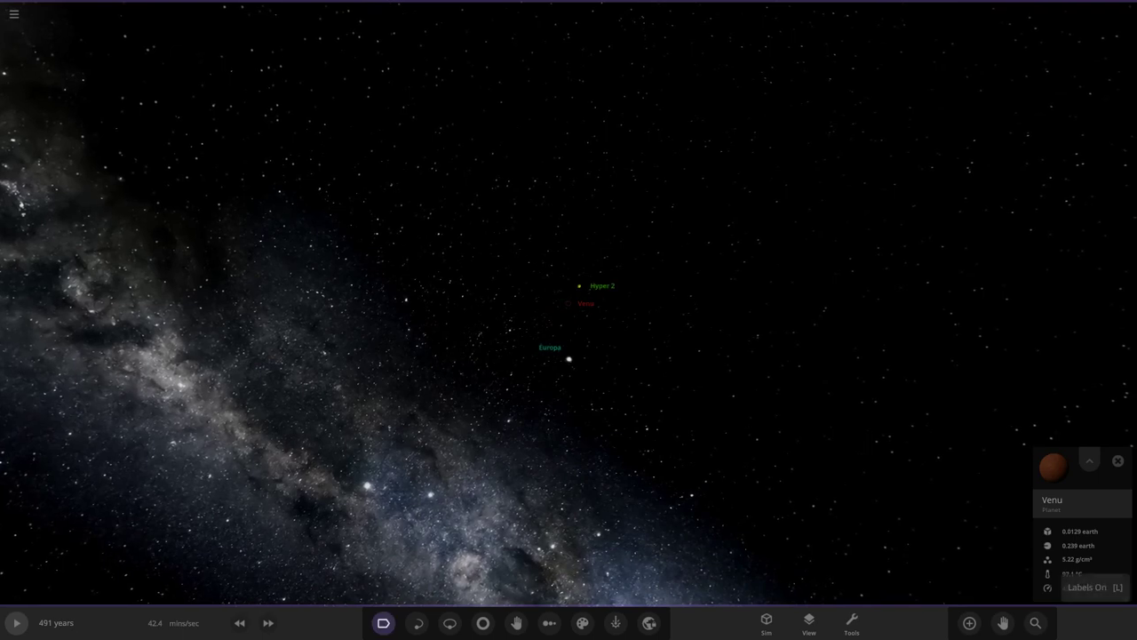
Rename the moon Europa to Pa and close its properties
click(1090, 459)
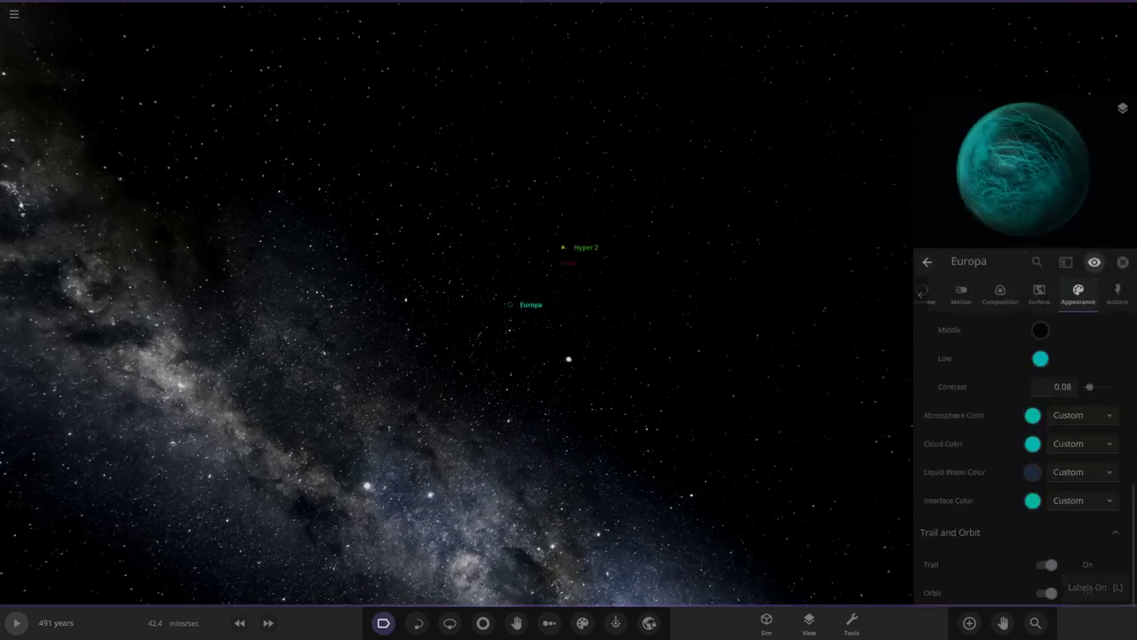
click(929, 203)
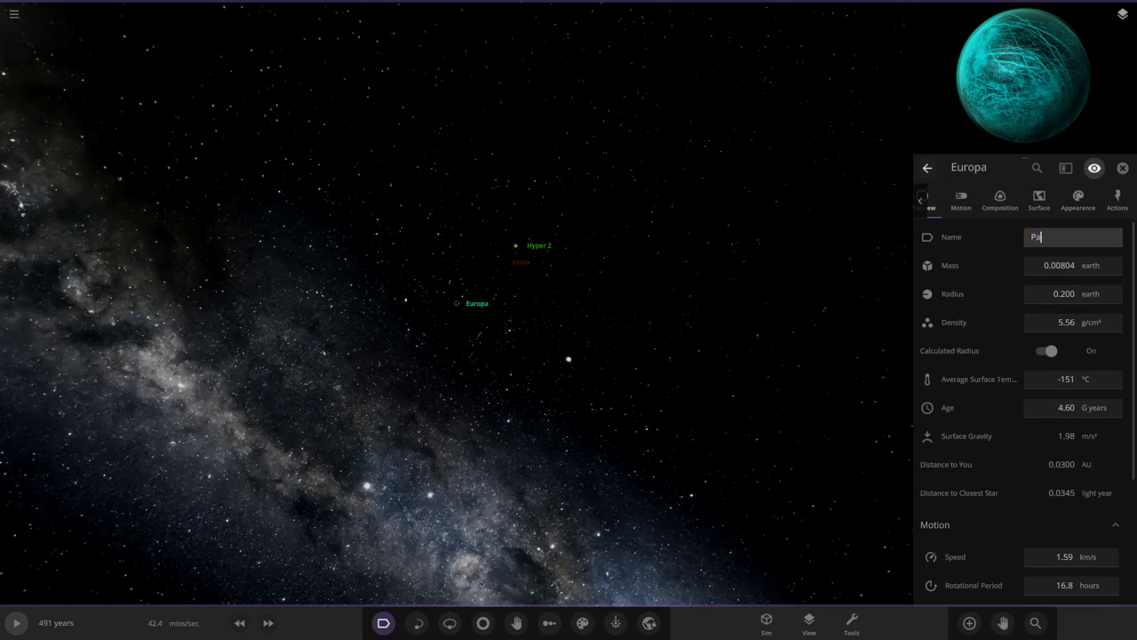
key(Escape)
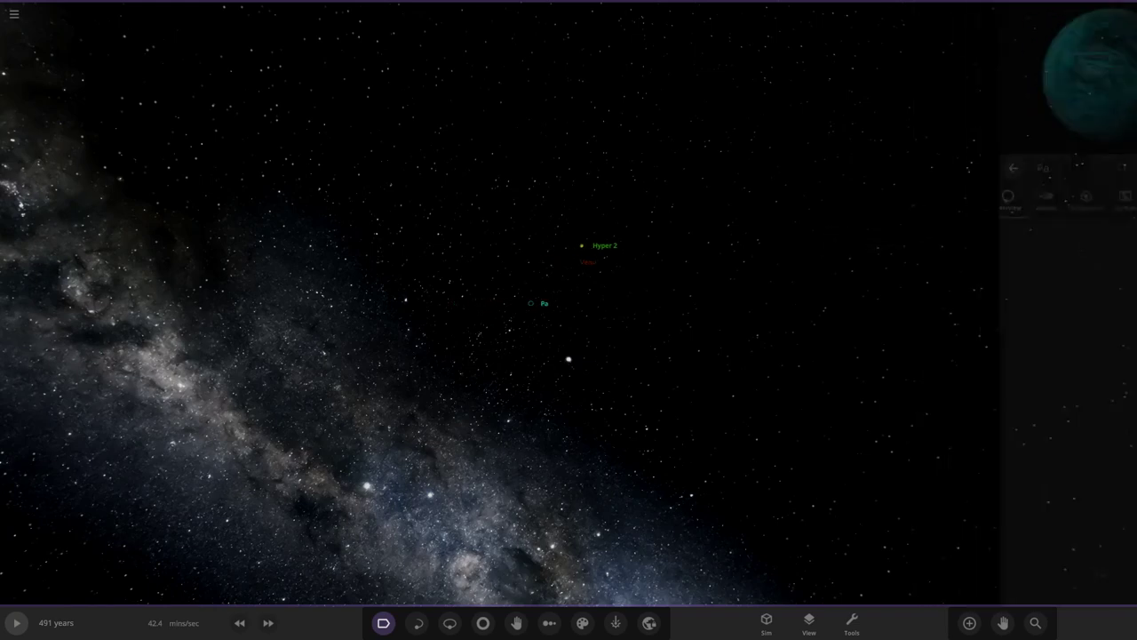
Show the orbit lines and labels again, look over the system's orbits, and bring Ubonas into view
key(l)
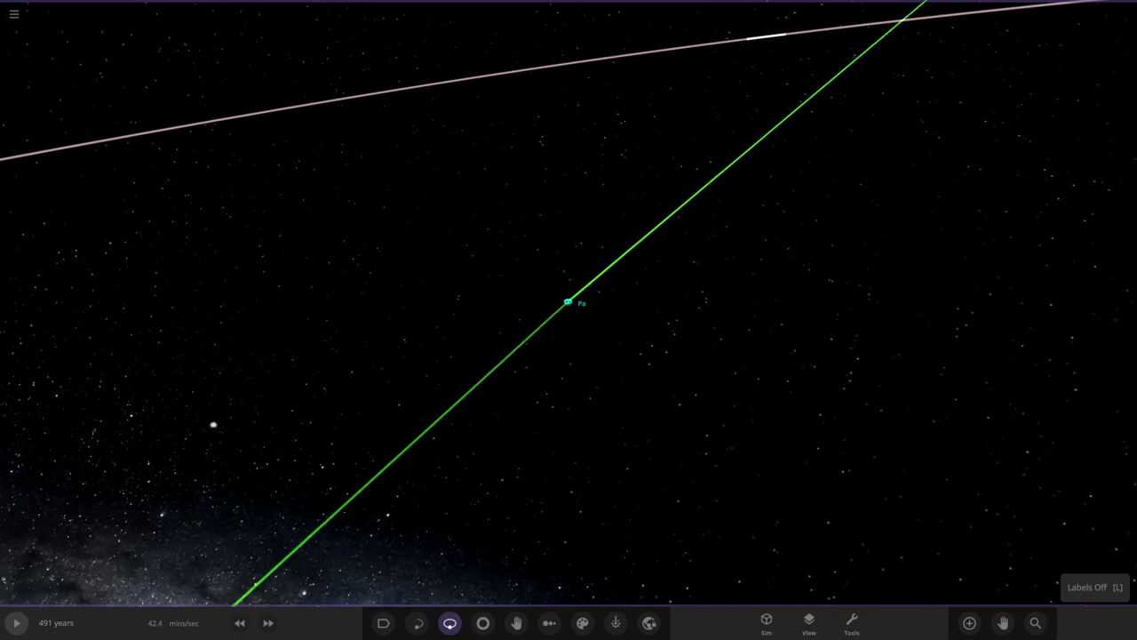
key(l)
scroll(568, 320, down, 10)
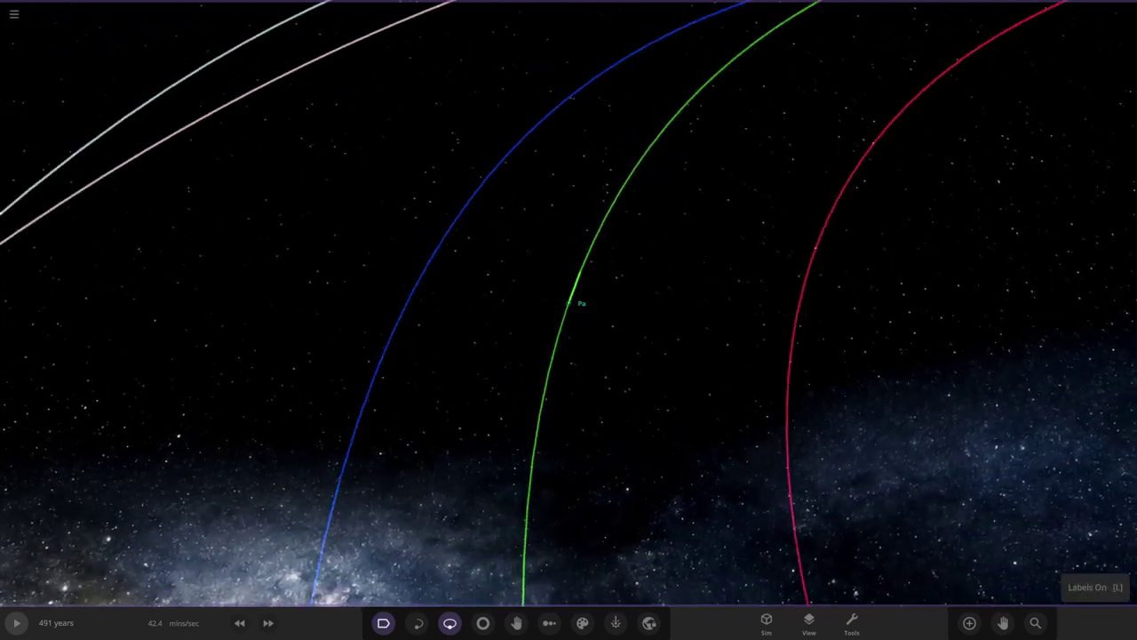
key(ctrl+f)
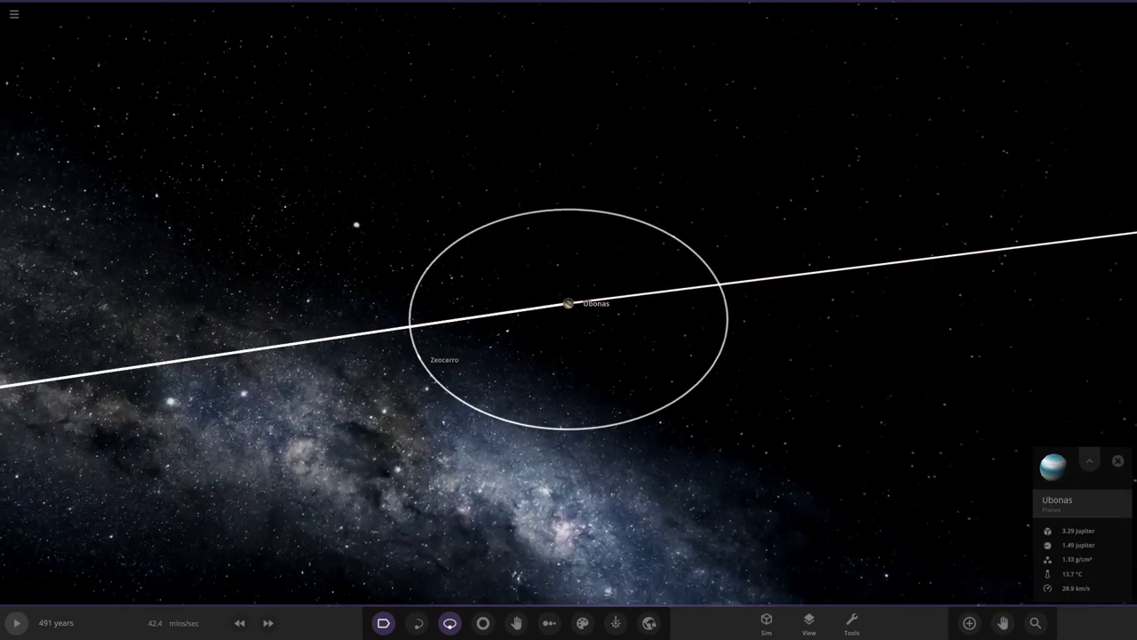
Add two random moons orbiting Ubonas, one about 0.0116 AU out and the other beyond Zeocarro's orbit
click(970, 622)
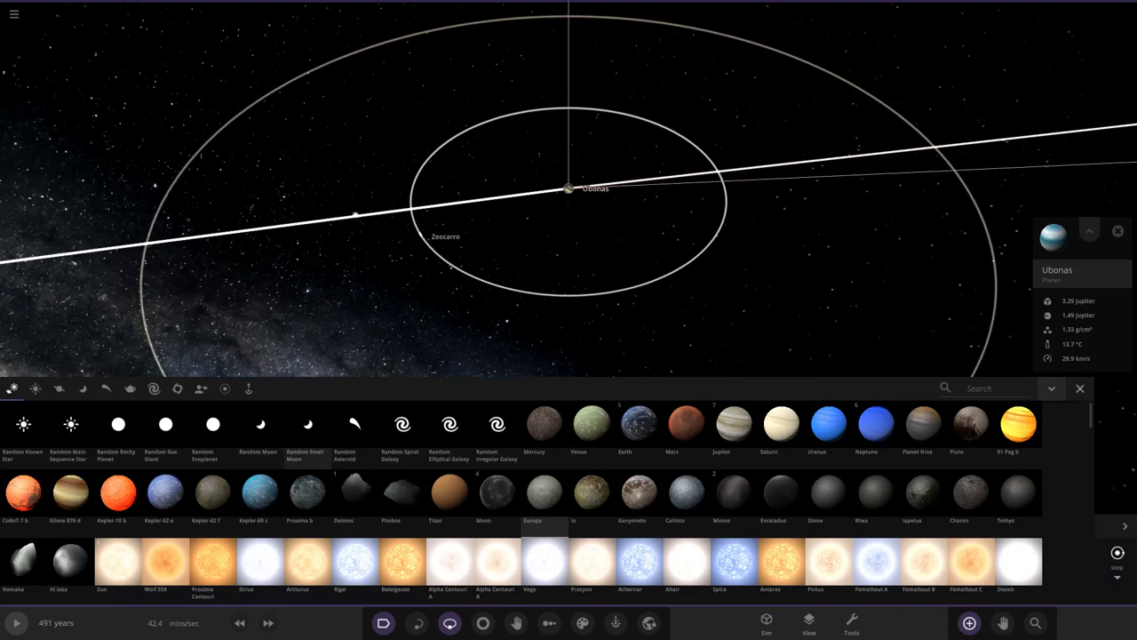
click(260, 427)
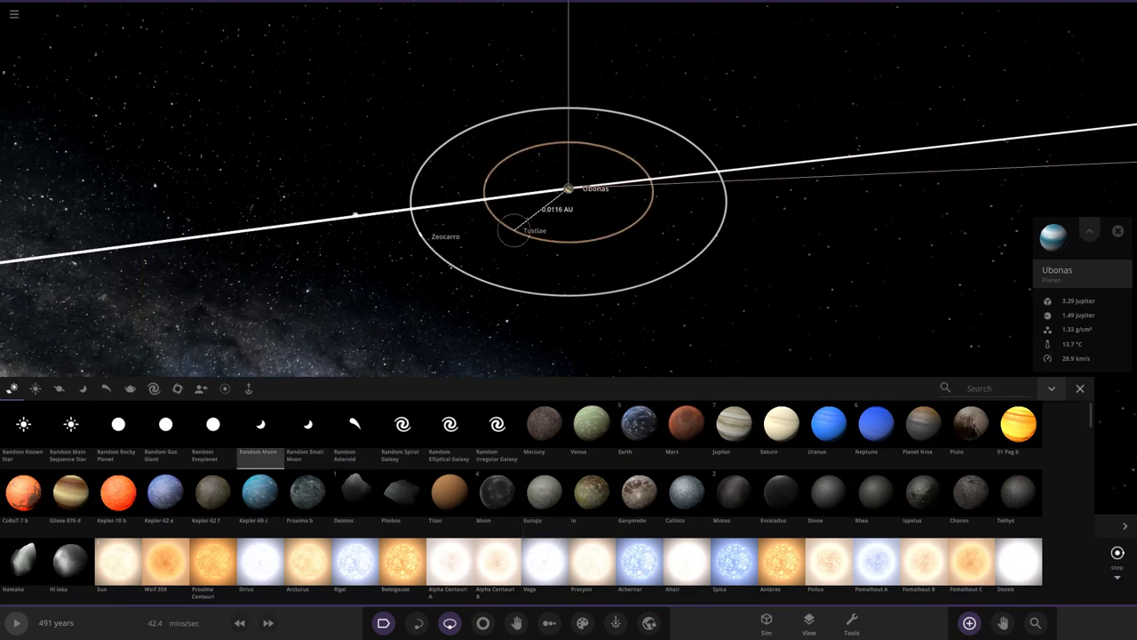
click(522, 233)
scroll(394, 267, down, 3)
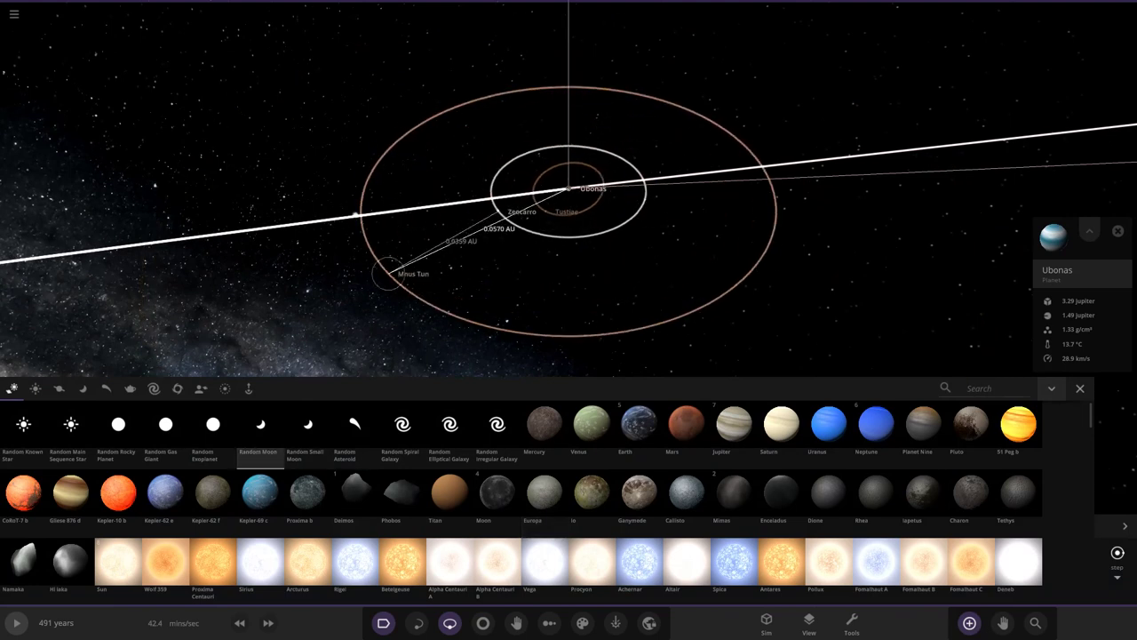
click(306, 297)
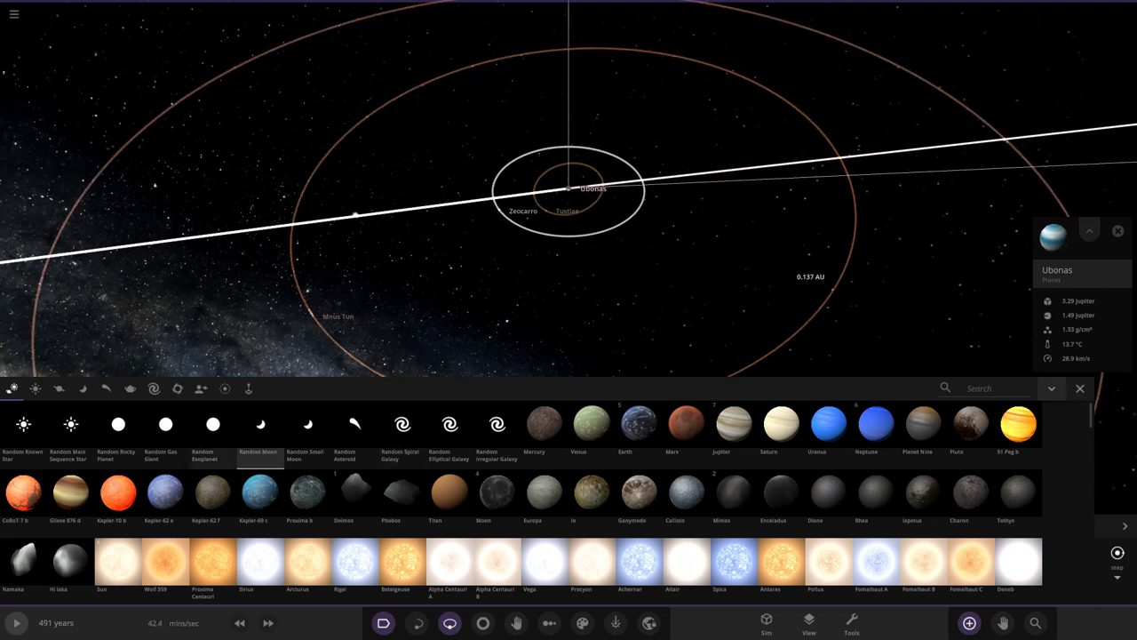
Add a random gas giant orbiting Ubonas outside its moons, stop adding bodies, and resume the simulation
scroll(373, 276, down, 3)
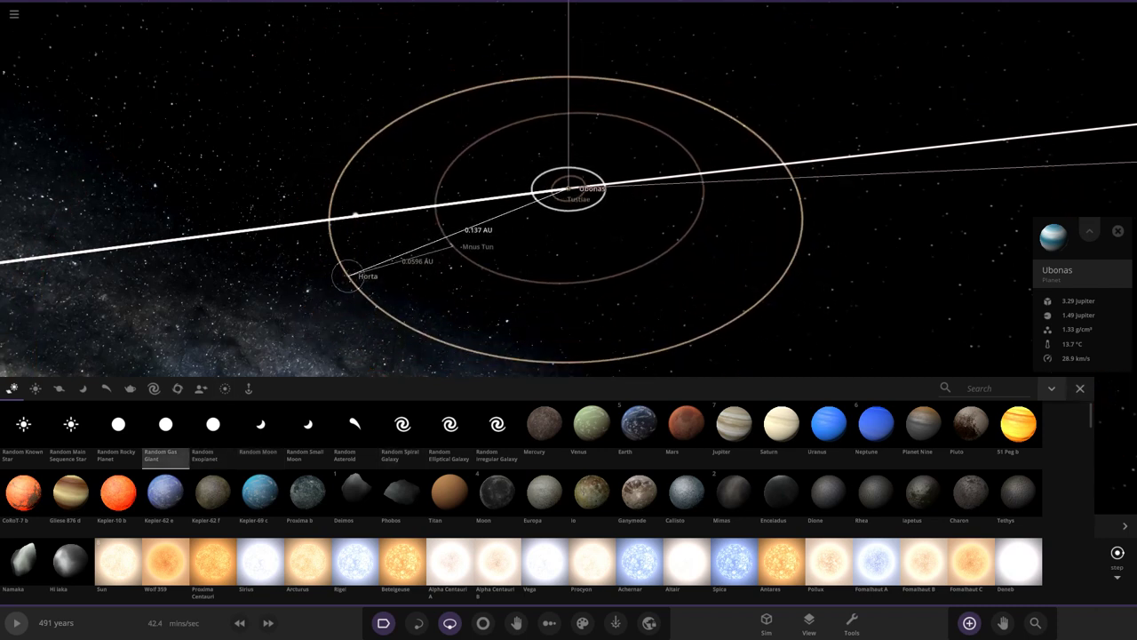
click(165, 424)
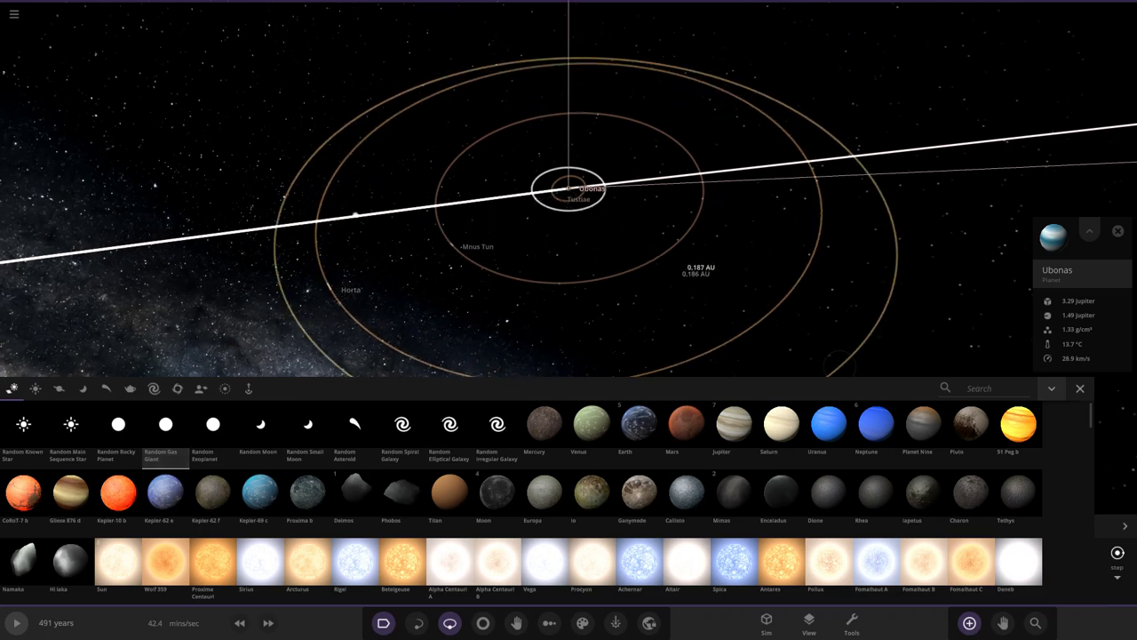
key(Escape)
key(space)
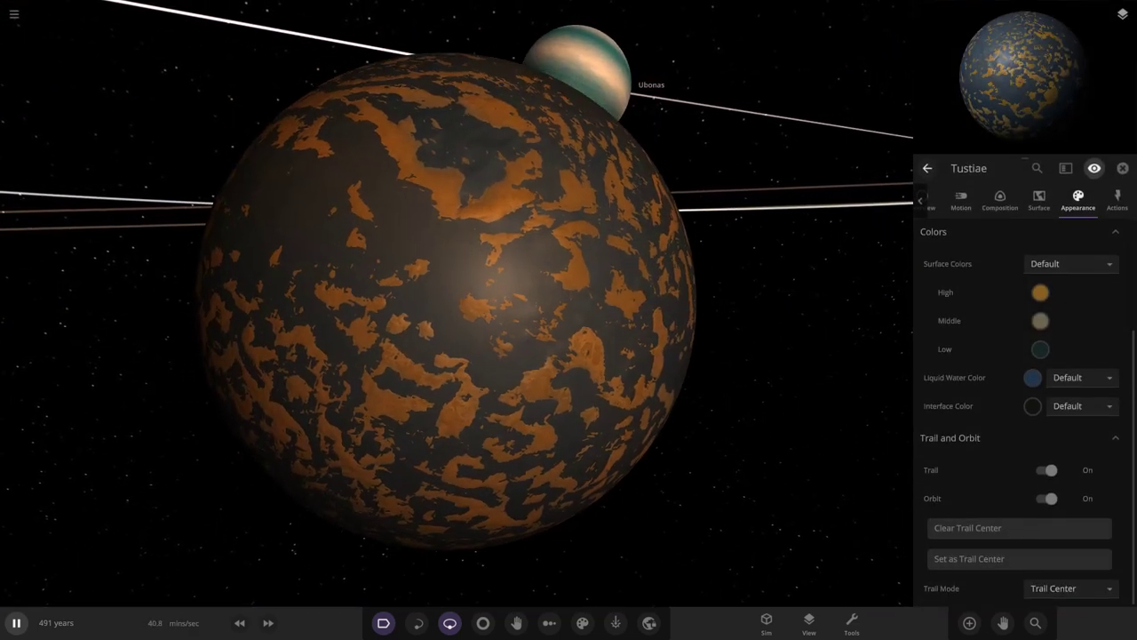
Set Tustiae's high surface color to bright yellow and its middle surface color to black
click(1039, 292)
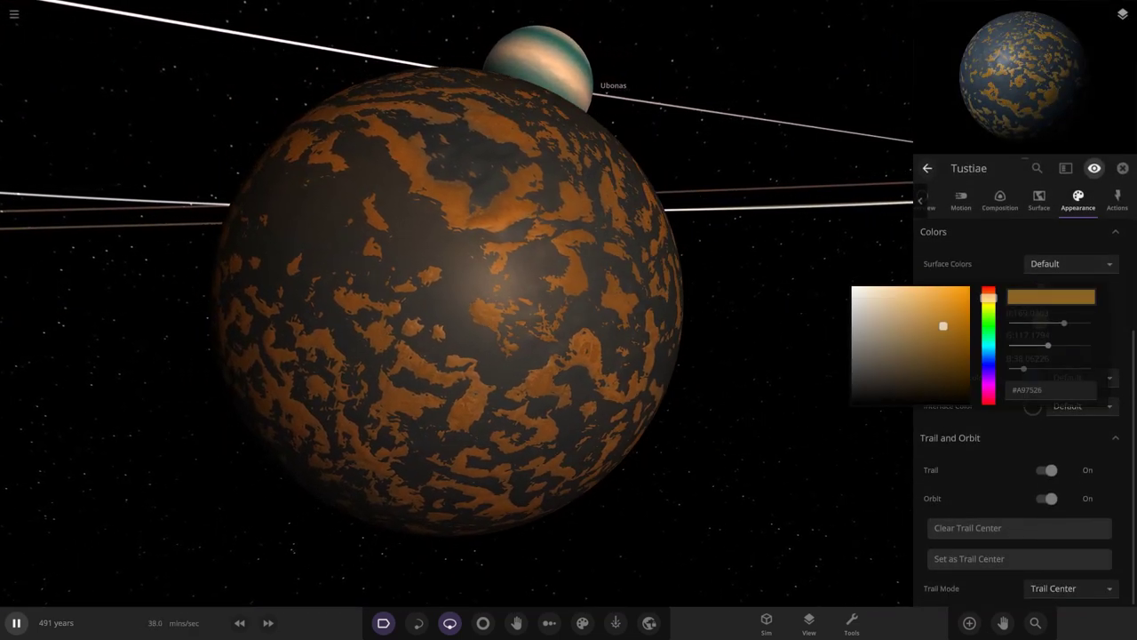
drag(988, 298, 988, 303)
click(1040, 321)
click(1040, 321)
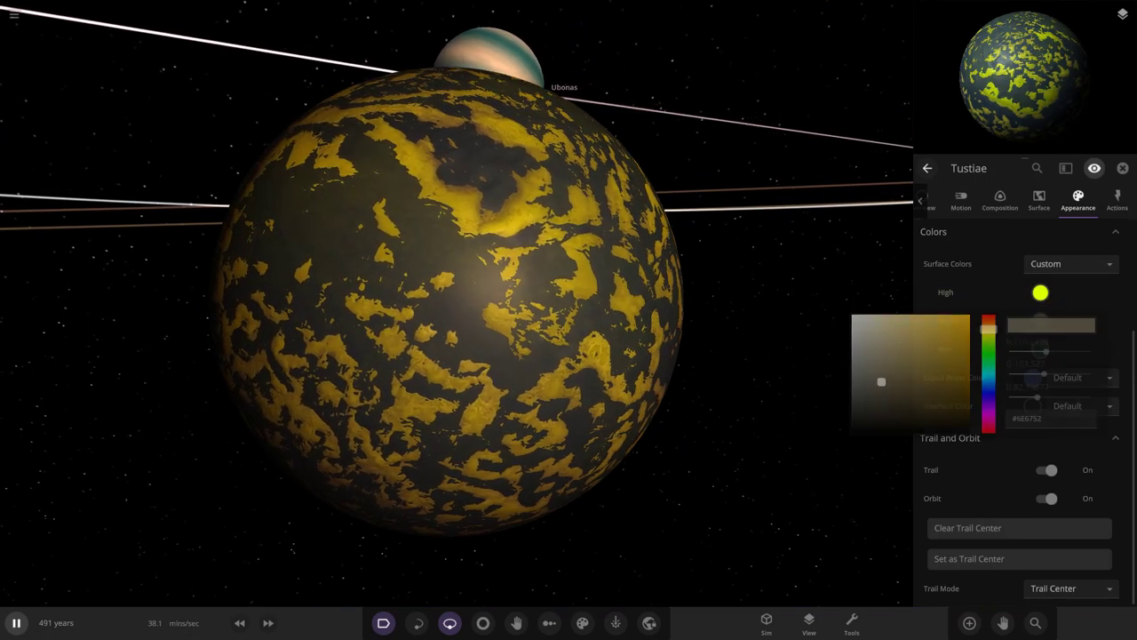
drag(881, 382, 968, 428)
scroll(455, 302, down, 5)
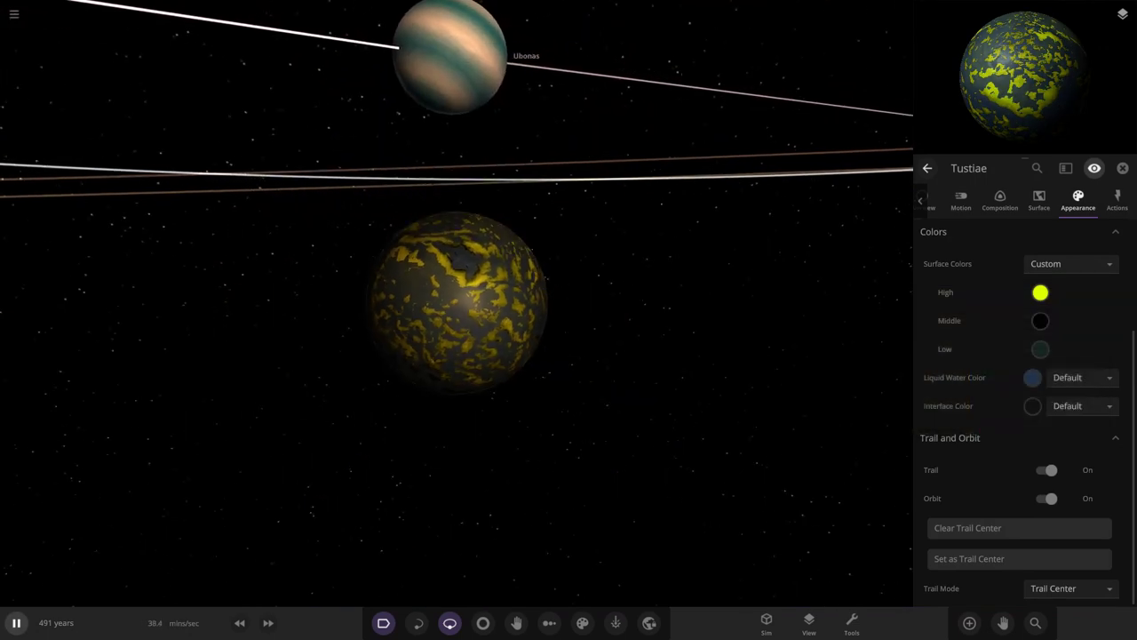
Set the water in Tustiae's material composition to zero
click(999, 201)
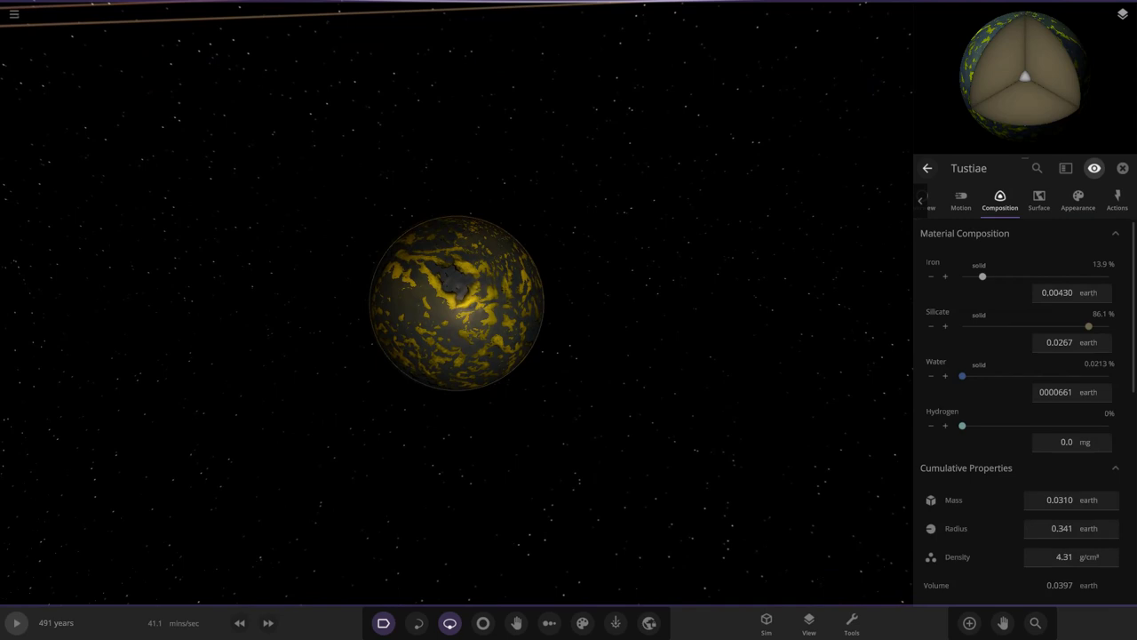
scroll(455, 302, up, 4)
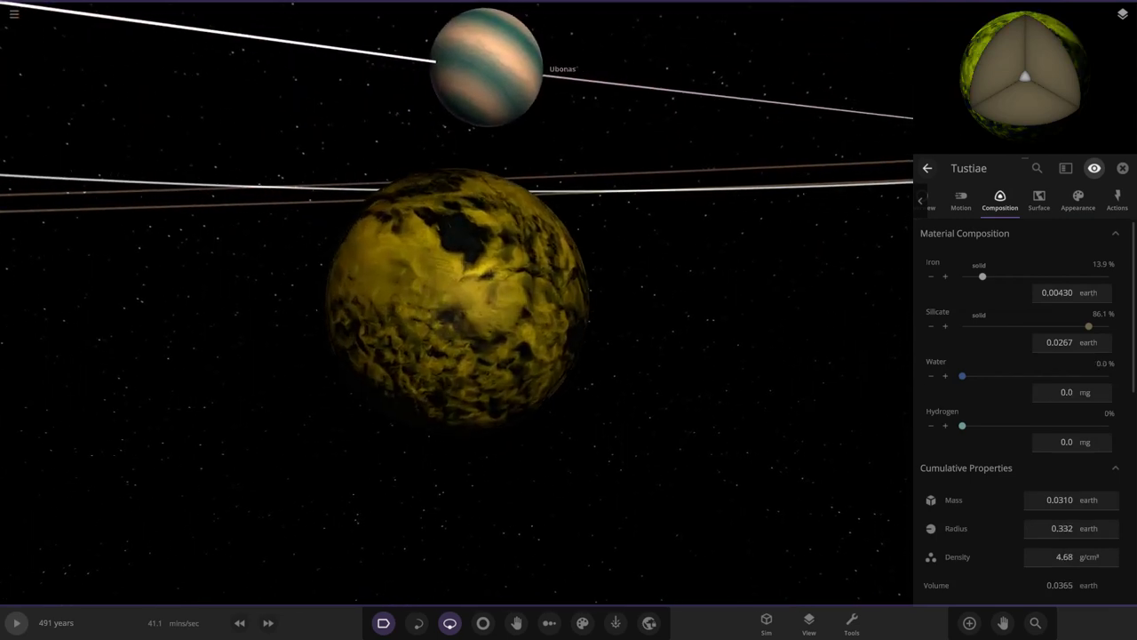
Choose a lighting mode in the view settings and place Io in orbit around Tustiae
click(808, 622)
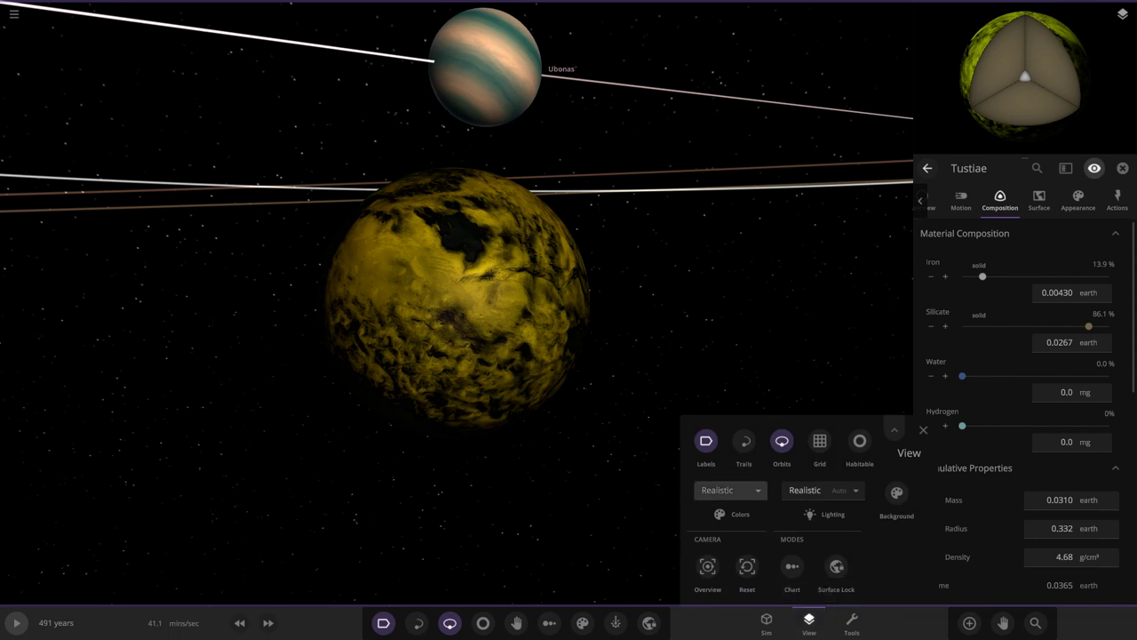
click(729, 490)
click(721, 494)
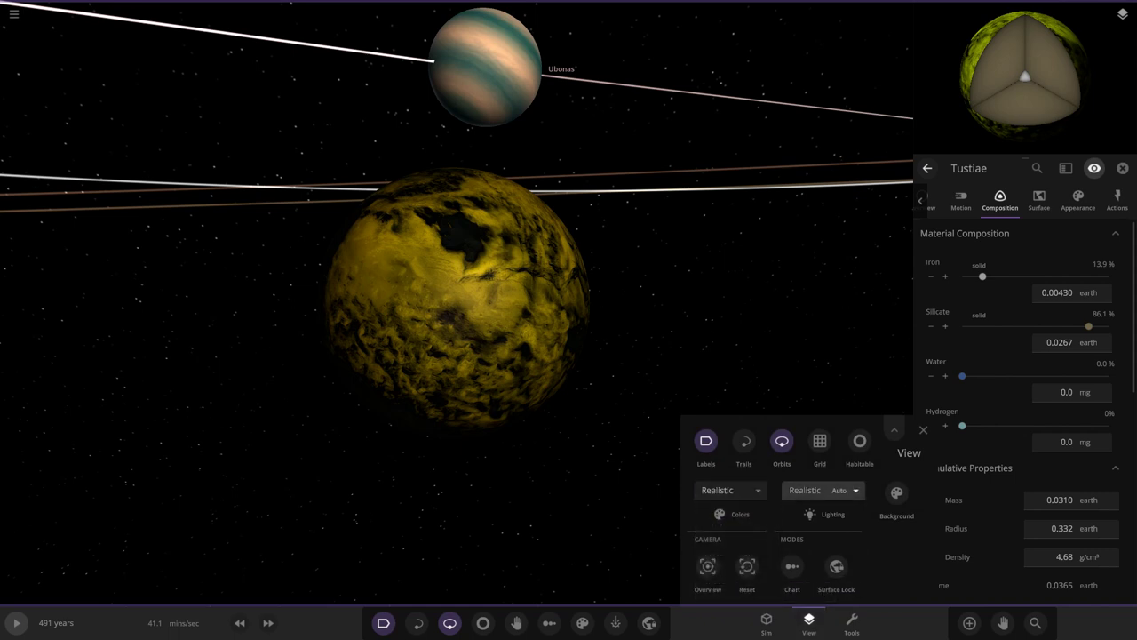
click(822, 490)
click(809, 521)
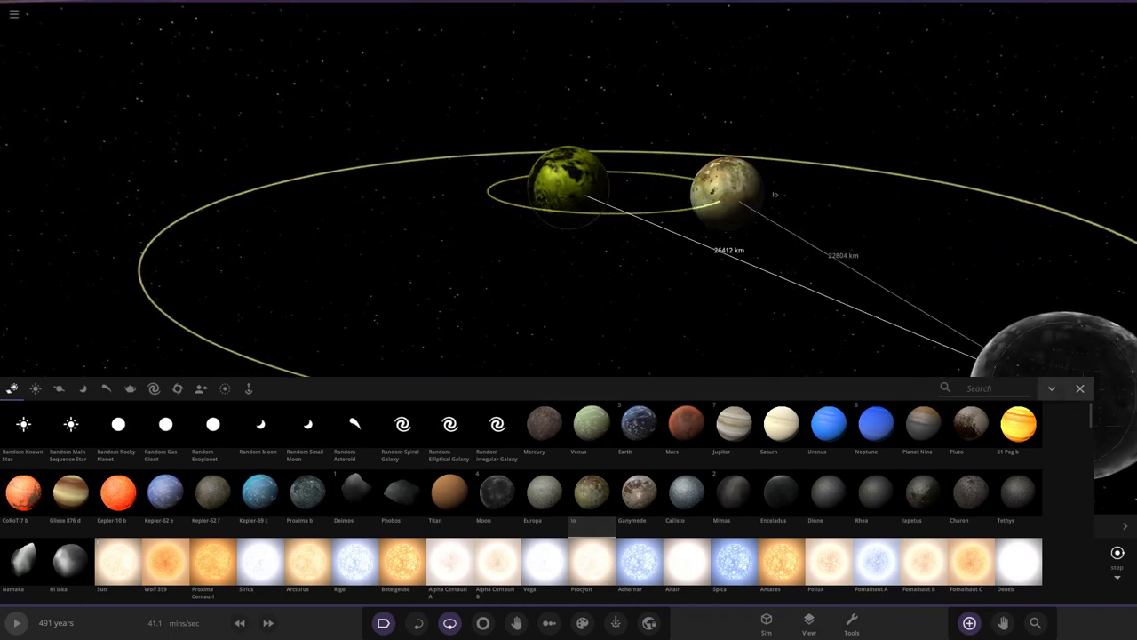
key(Escape)
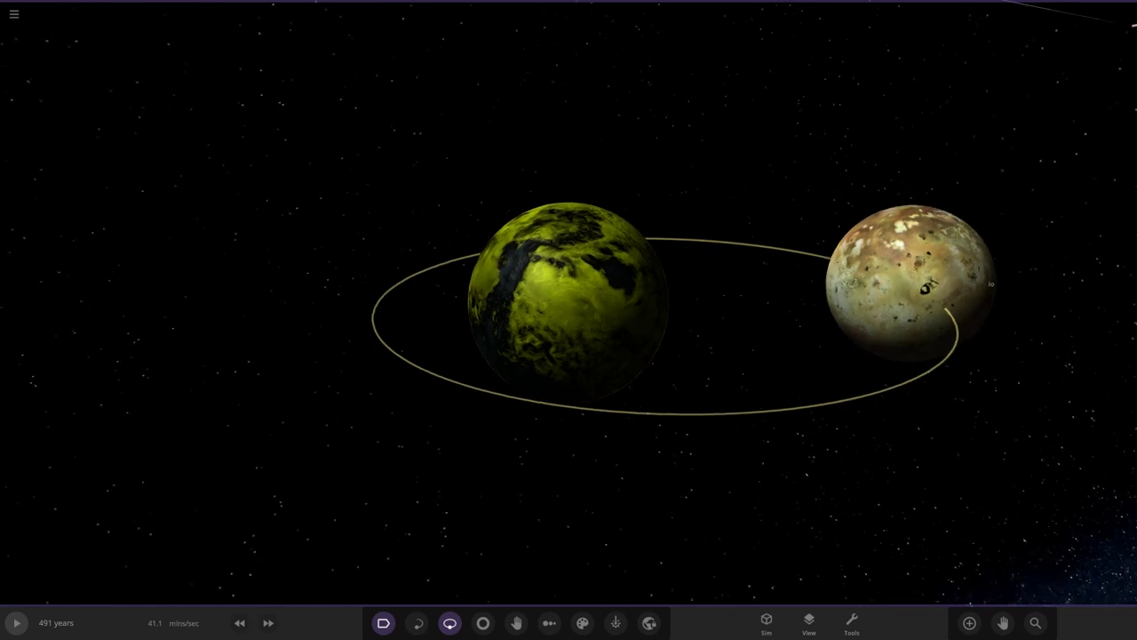
Set Tustiae's high surface color to a golden yellow
click(1087, 458)
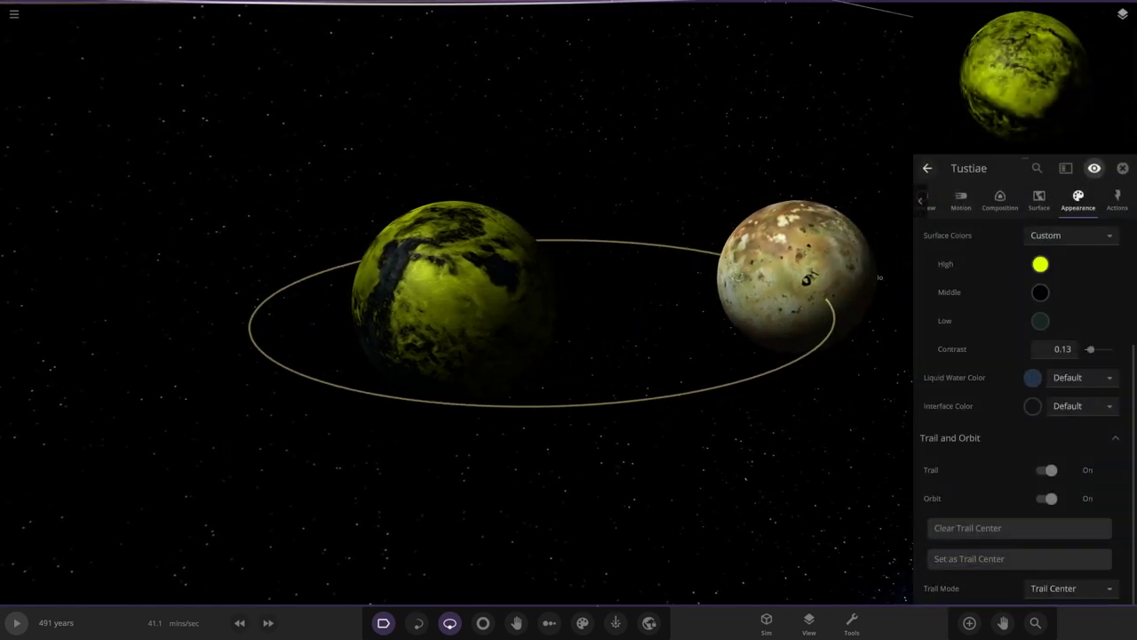
click(1040, 264)
click(988, 270)
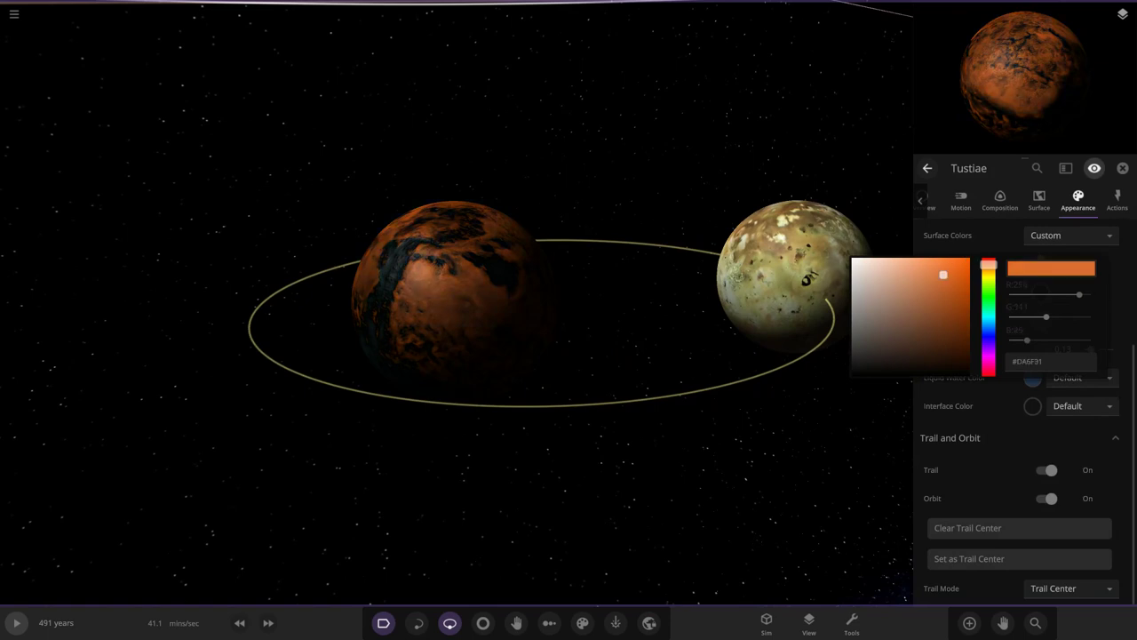
drag(988, 265, 904, 258)
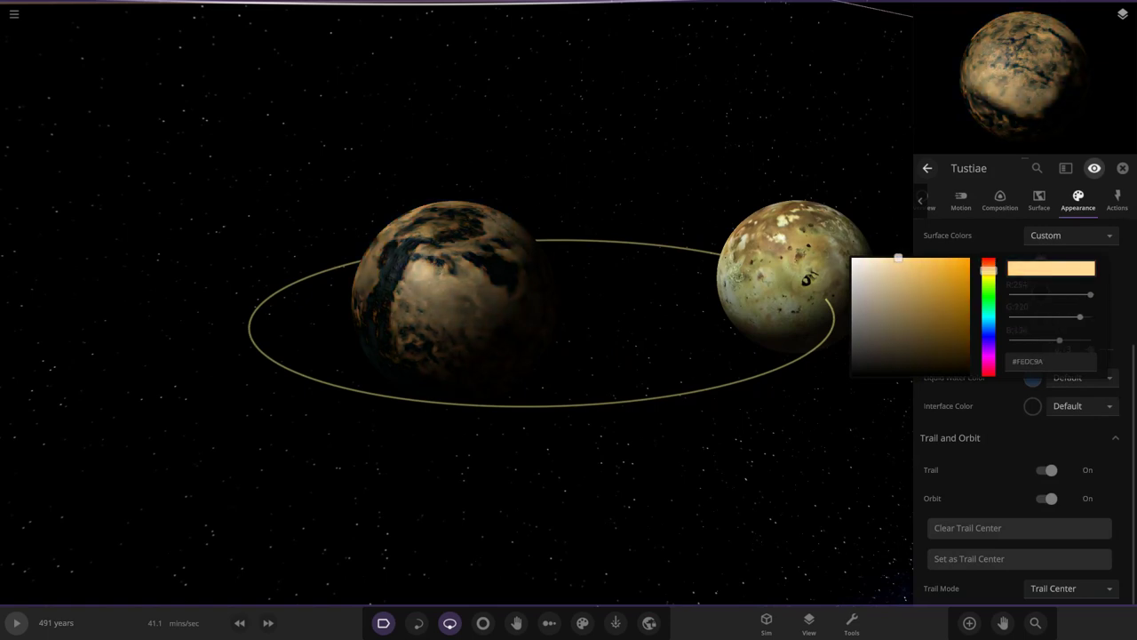
drag(988, 269, 988, 274)
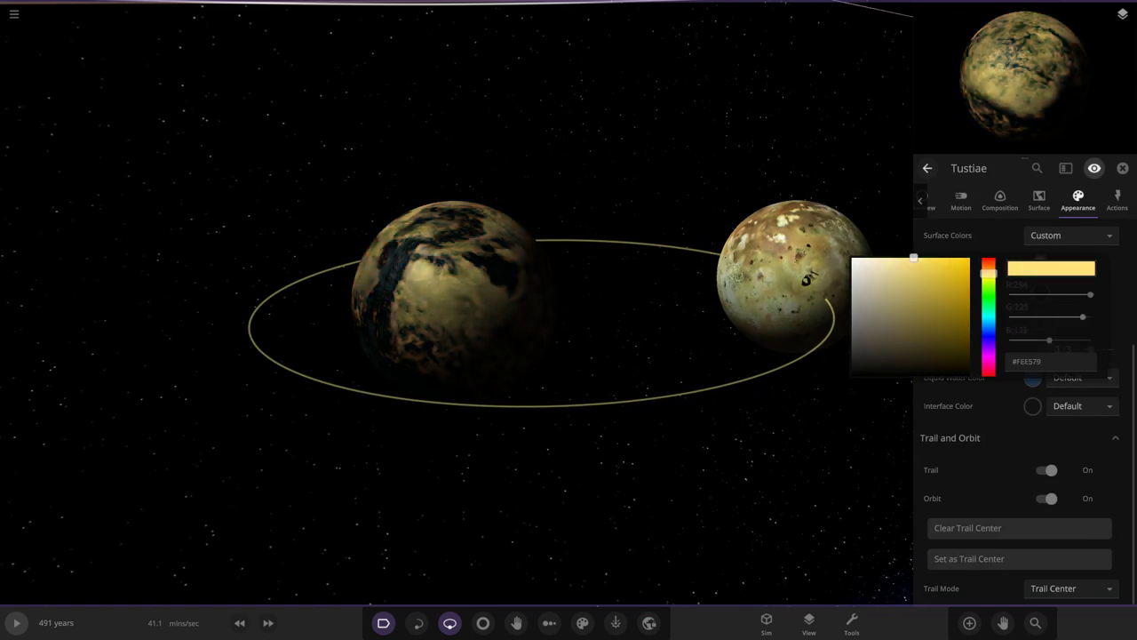
key(Escape)
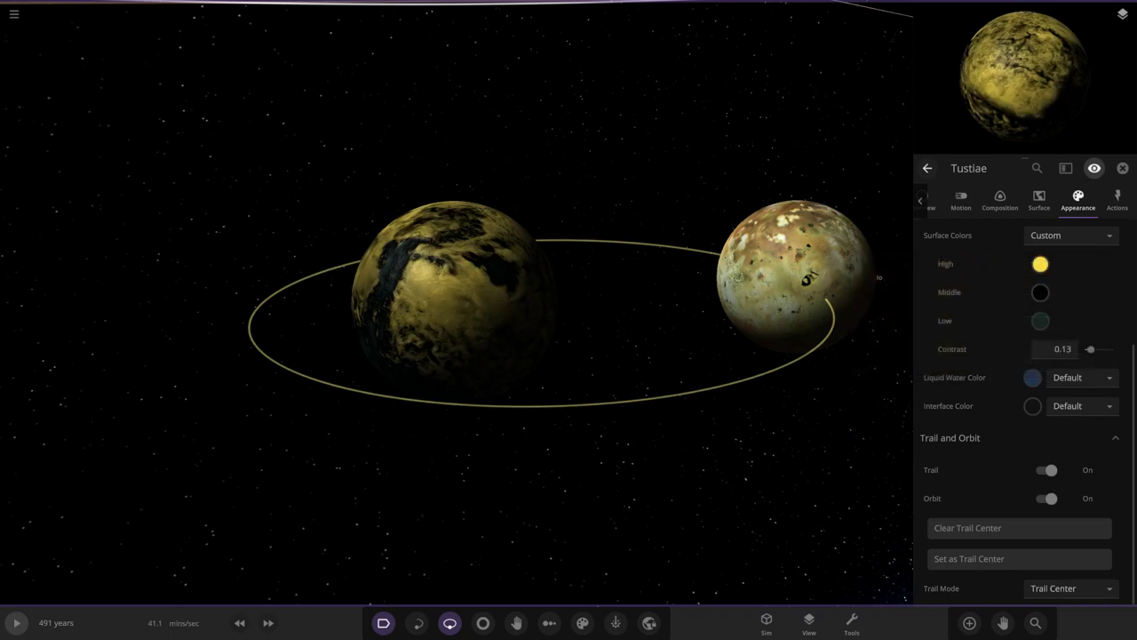
Set Tustiae's middle surface color to golden yellow #EEC144 and its high surface color to black
click(1040, 293)
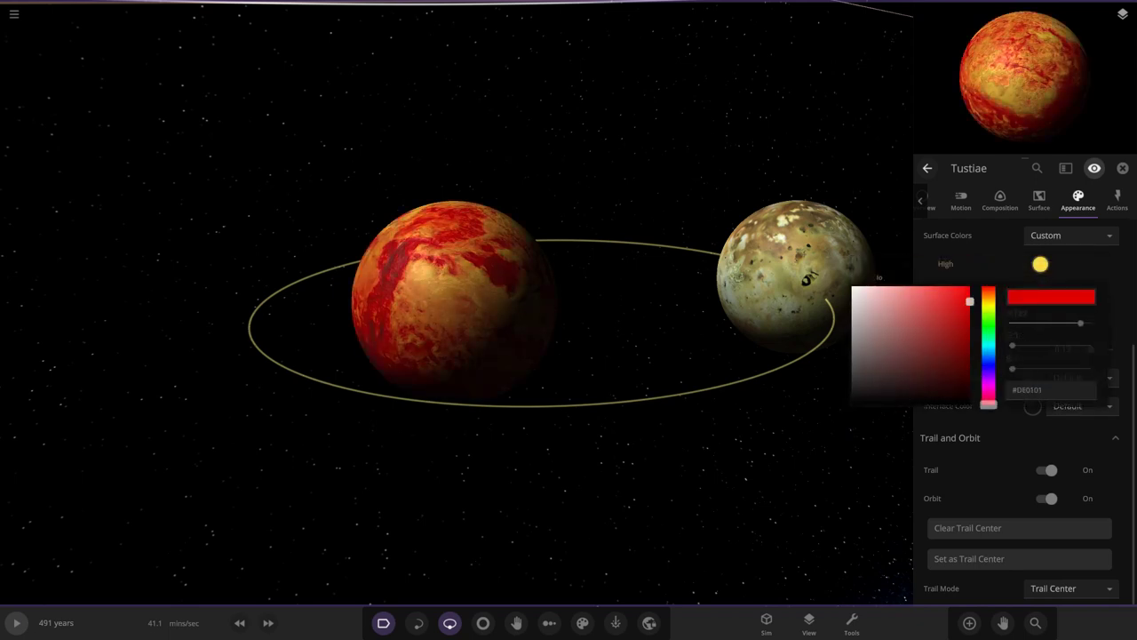
drag(988, 288, 988, 307)
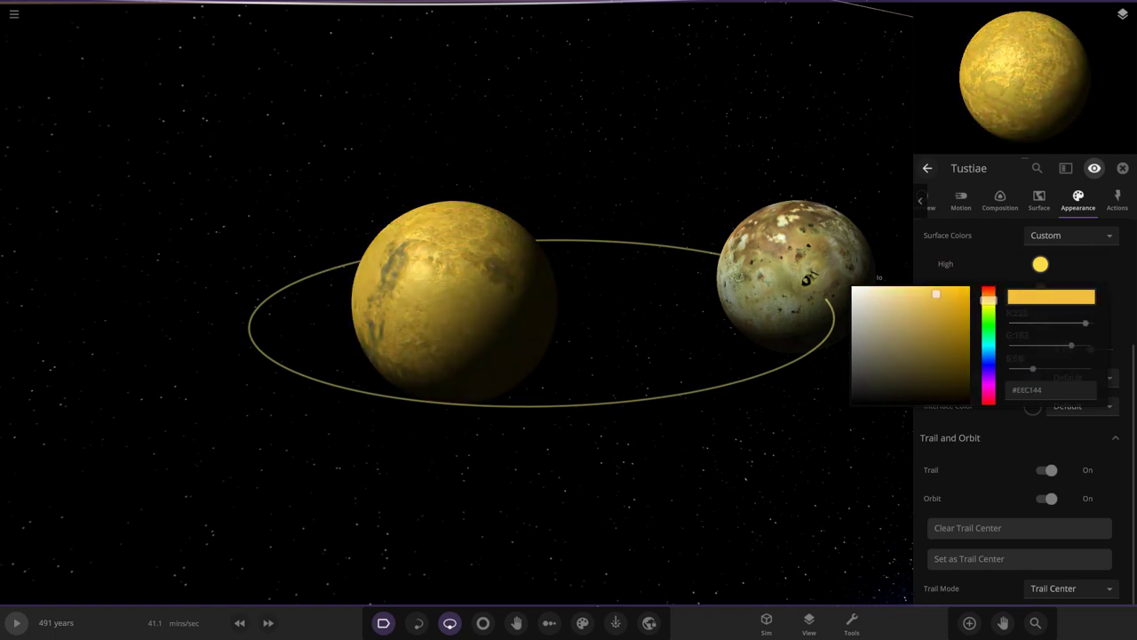
click(1040, 264)
click(1041, 264)
click(971, 376)
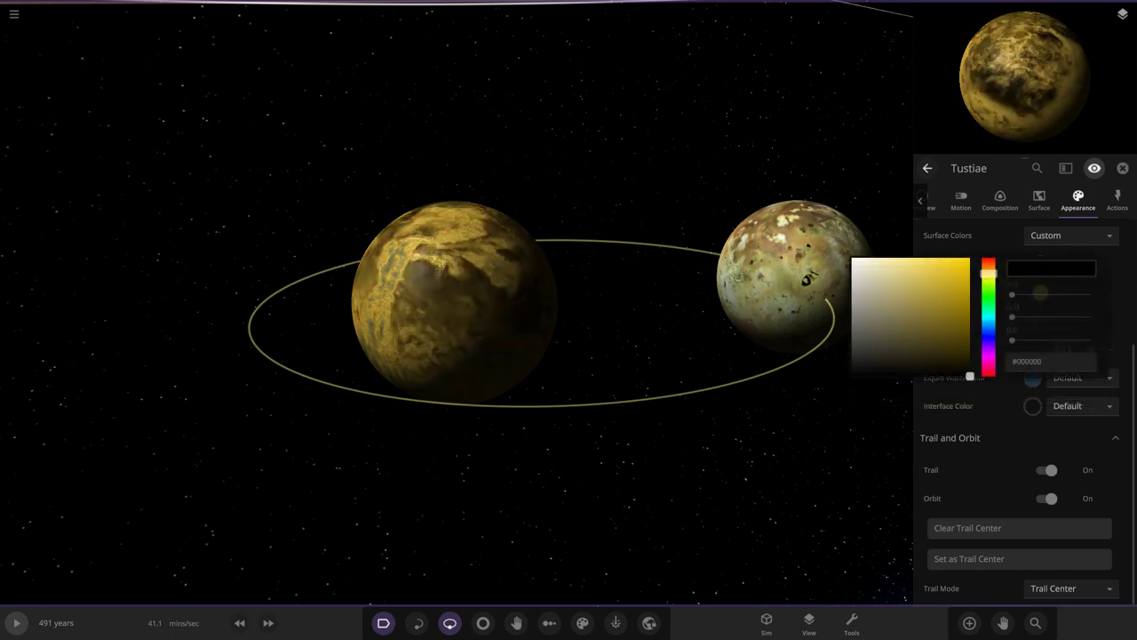
Set Tustiae's low surface color to a dark reddish brown and confirm black as its high surface color
scroll(455, 302, up, 3)
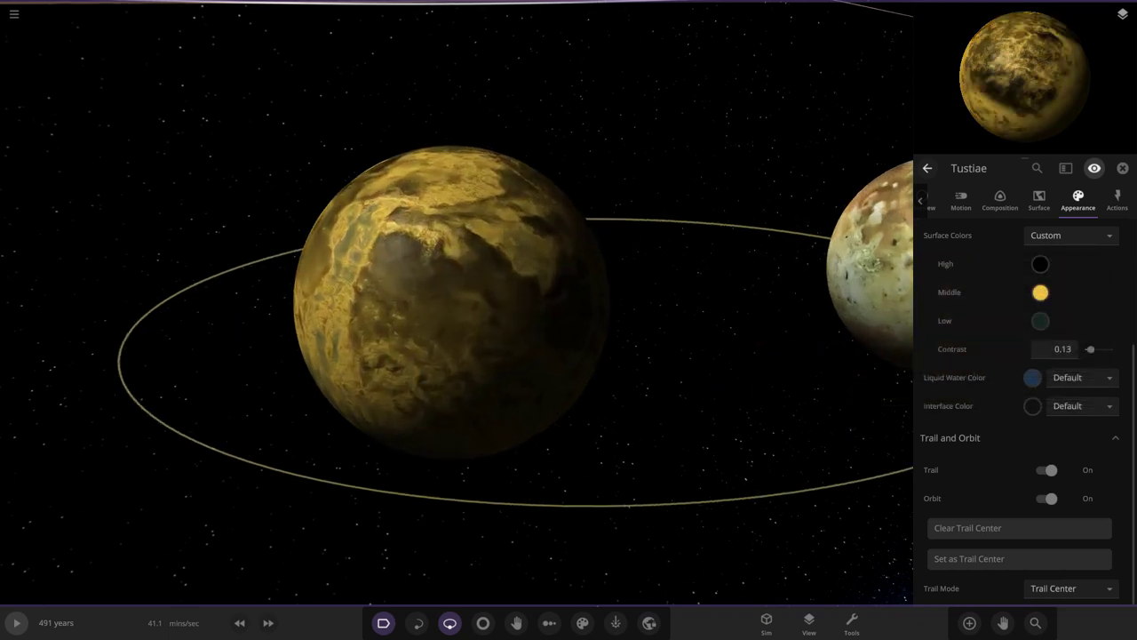
click(1040, 321)
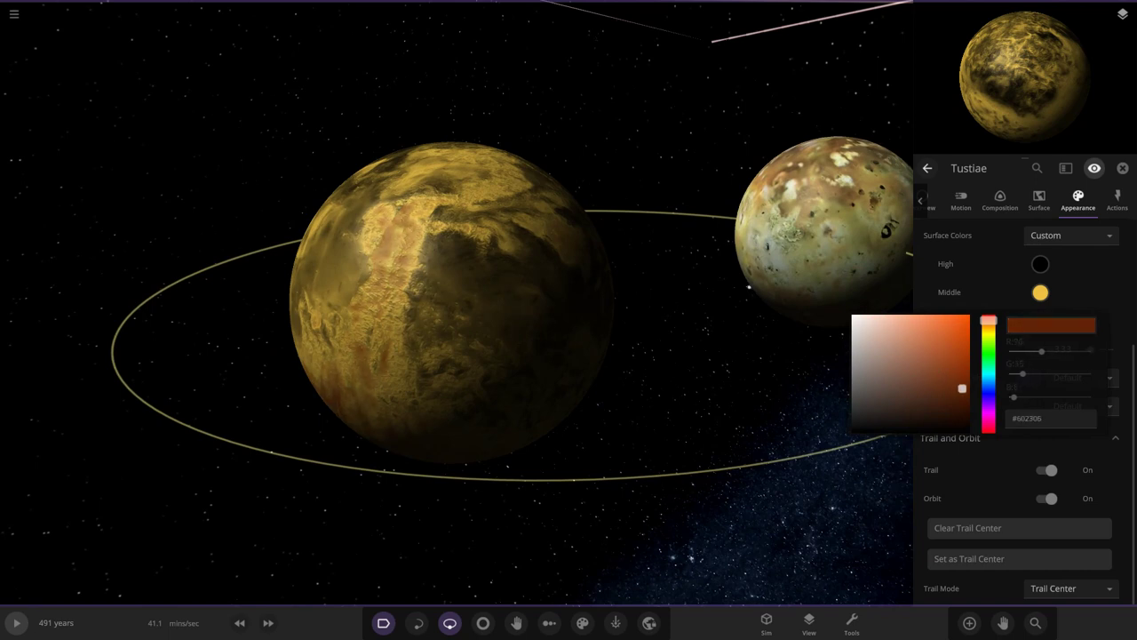
click(1041, 264)
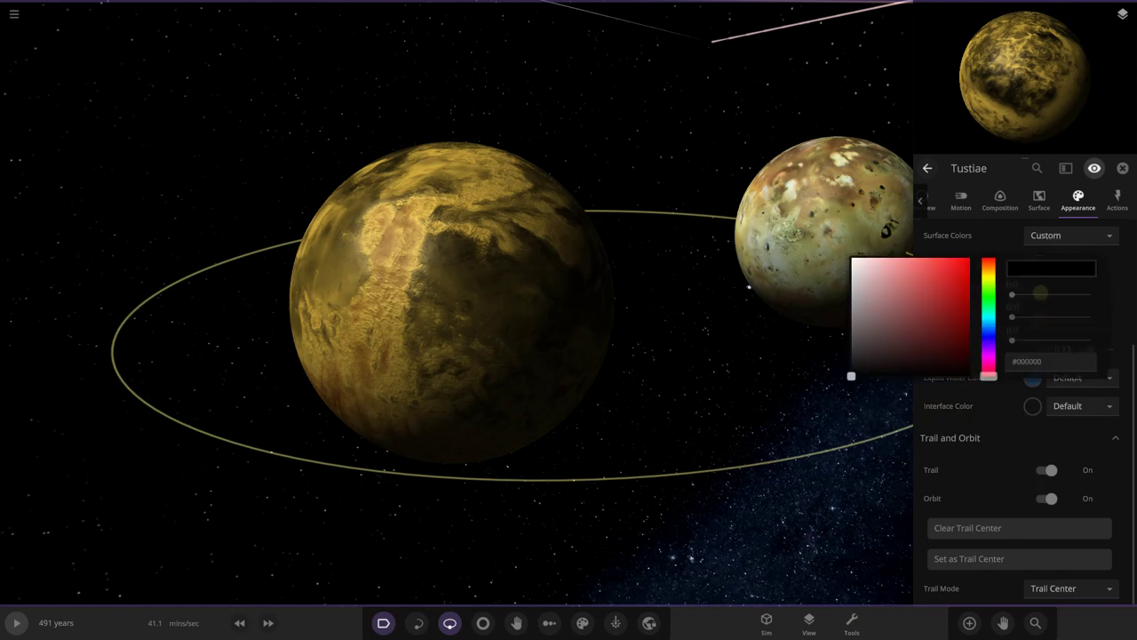
mouse_move(851, 376)
mouse_down()
mouse_move(853, 287)
mouse_move(852, 376)
mouse_up()
click(516, 623)
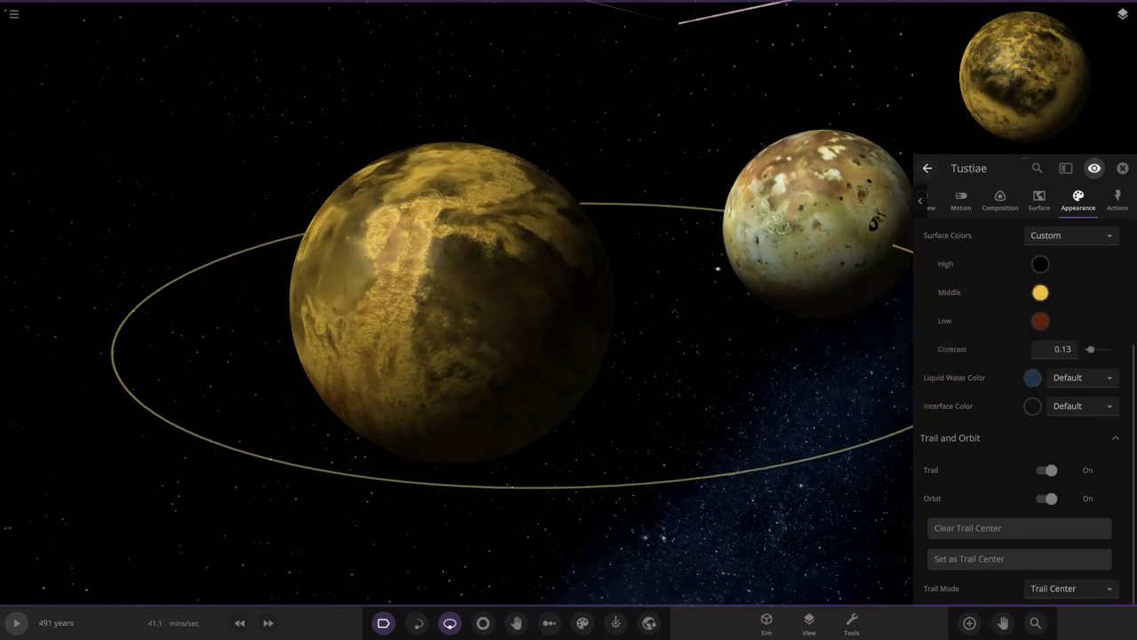
drag(455, 304, 455, 304)
click(999, 200)
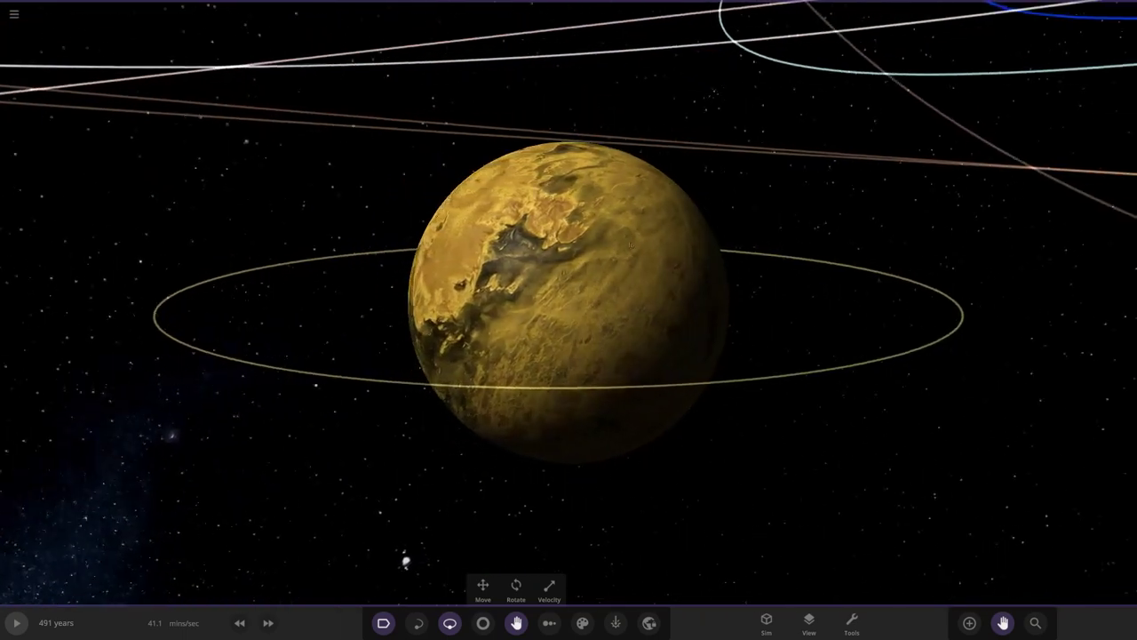
Halve Tustiae's radius to 0.166 earth
click(569, 304)
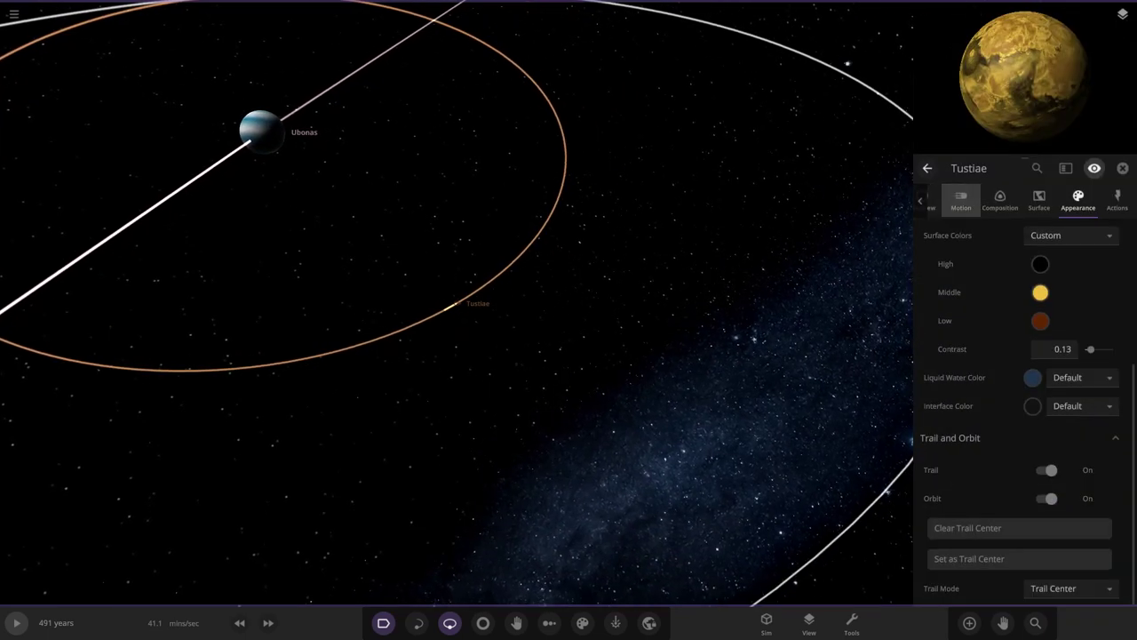
click(960, 199)
click(929, 200)
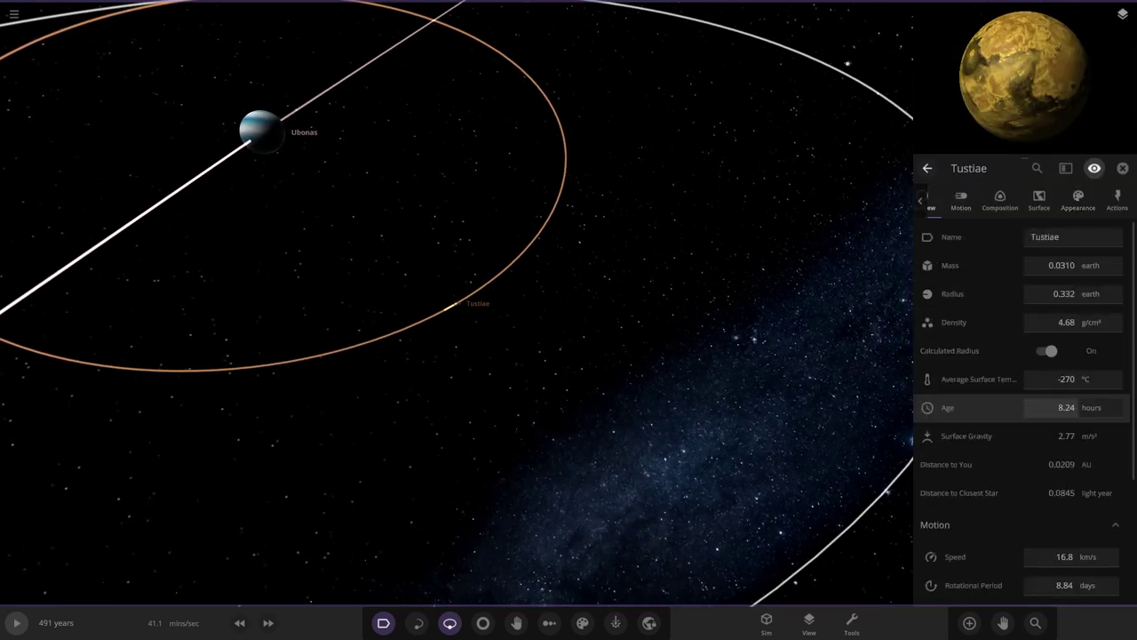
click(1064, 293)
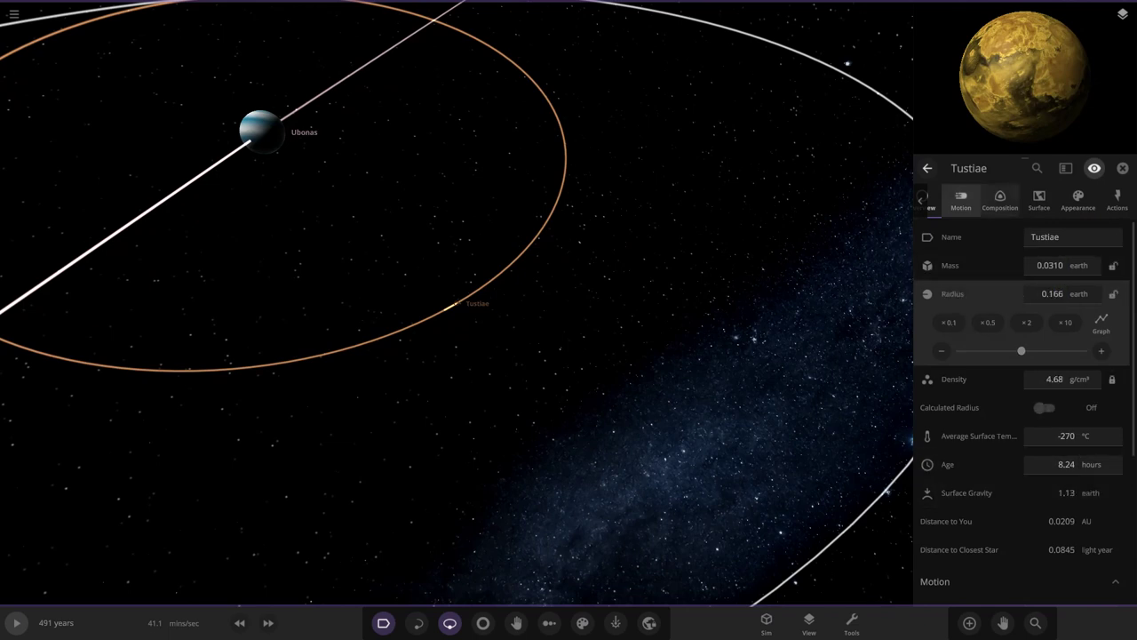
Halve Tustiae's orbital period twice, bringing it to 1.62 days
click(1064, 414)
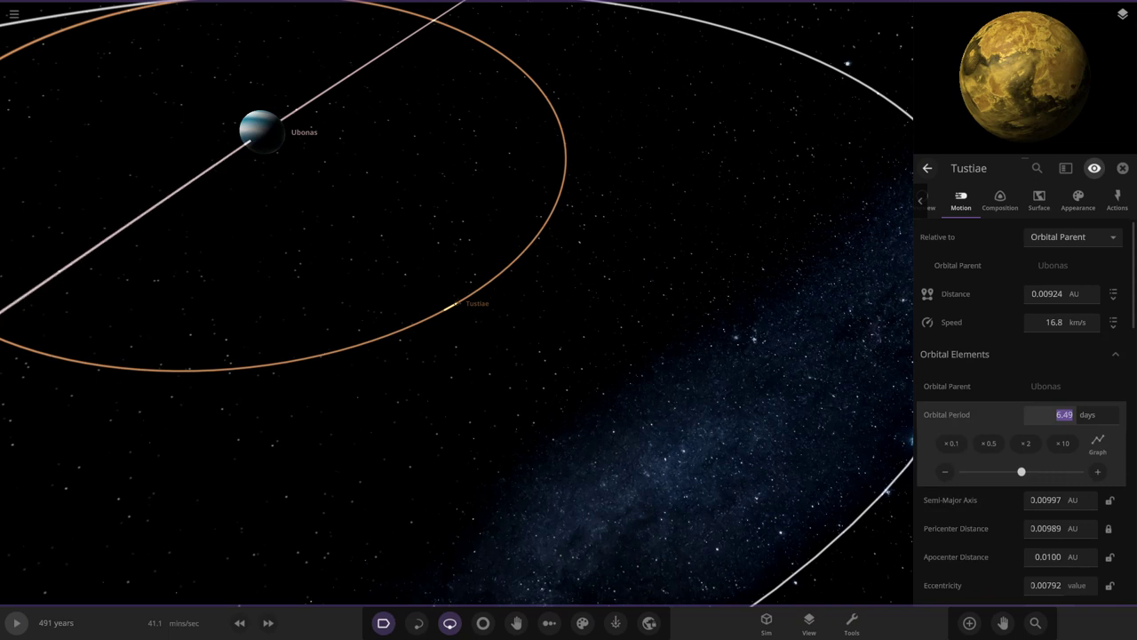
click(988, 442)
click(988, 443)
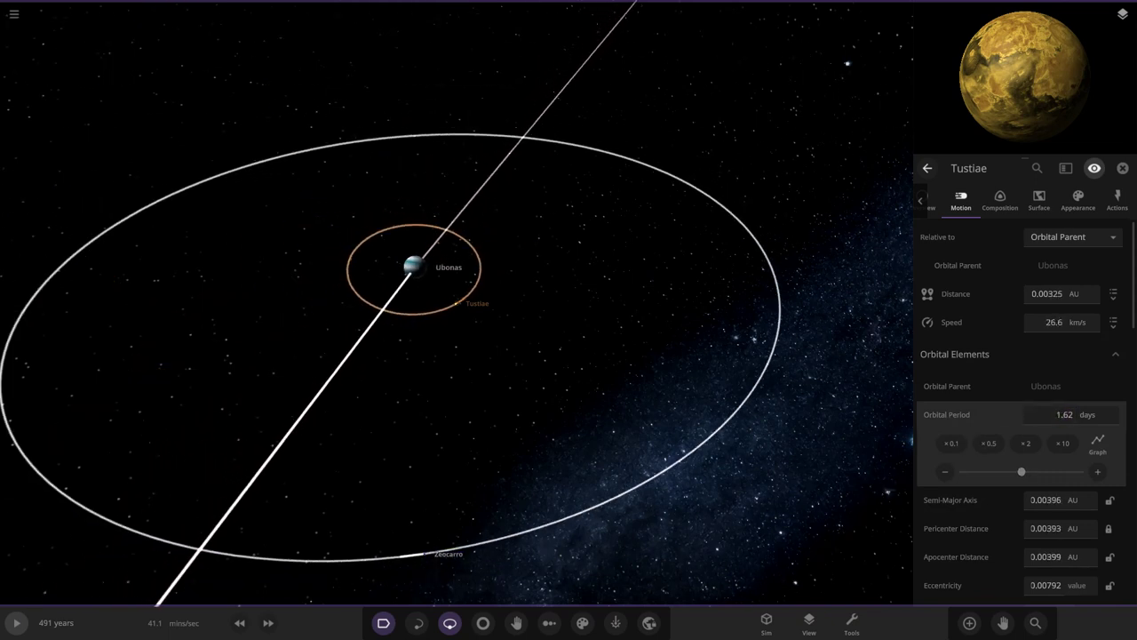
Resume the simulation and set Tustiae's average surface temperature to about 0 °C
key(space)
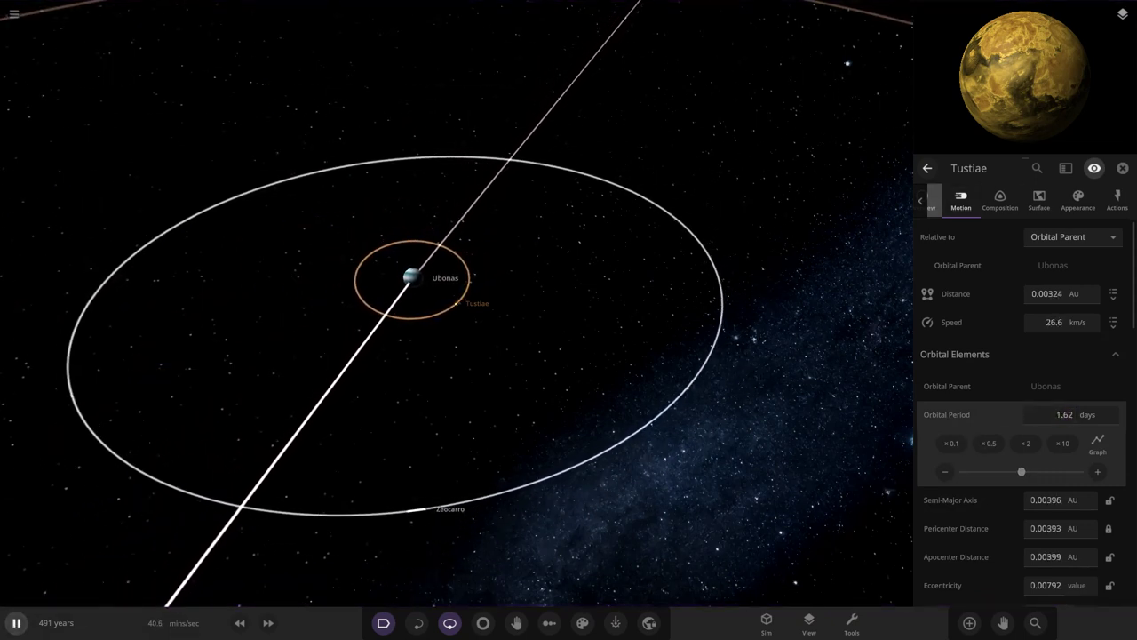
click(928, 200)
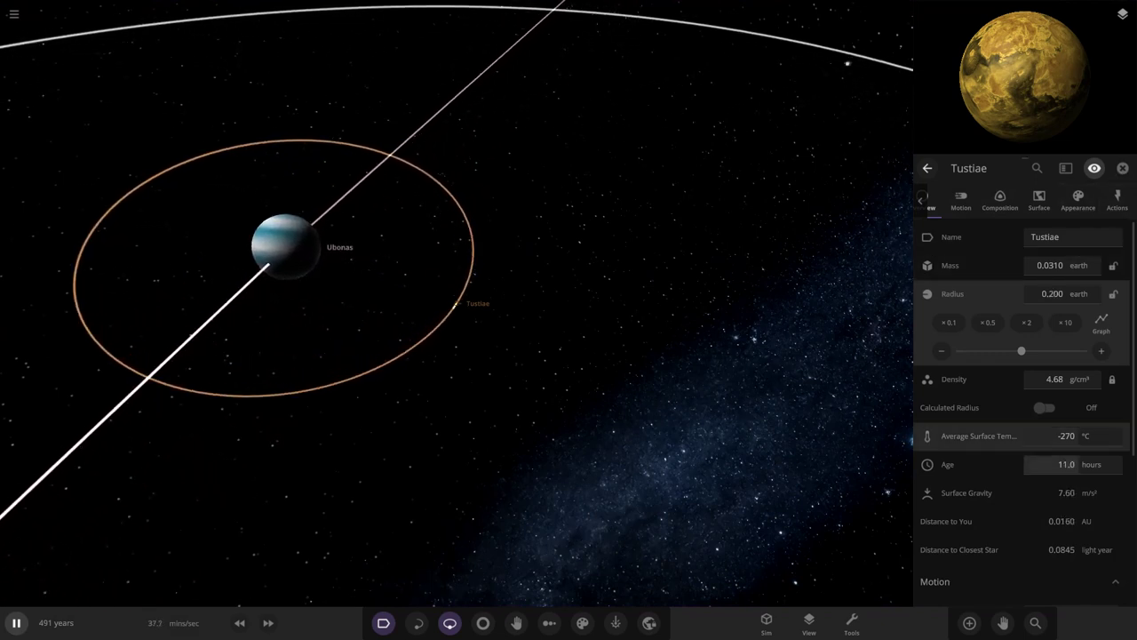
click(977, 435)
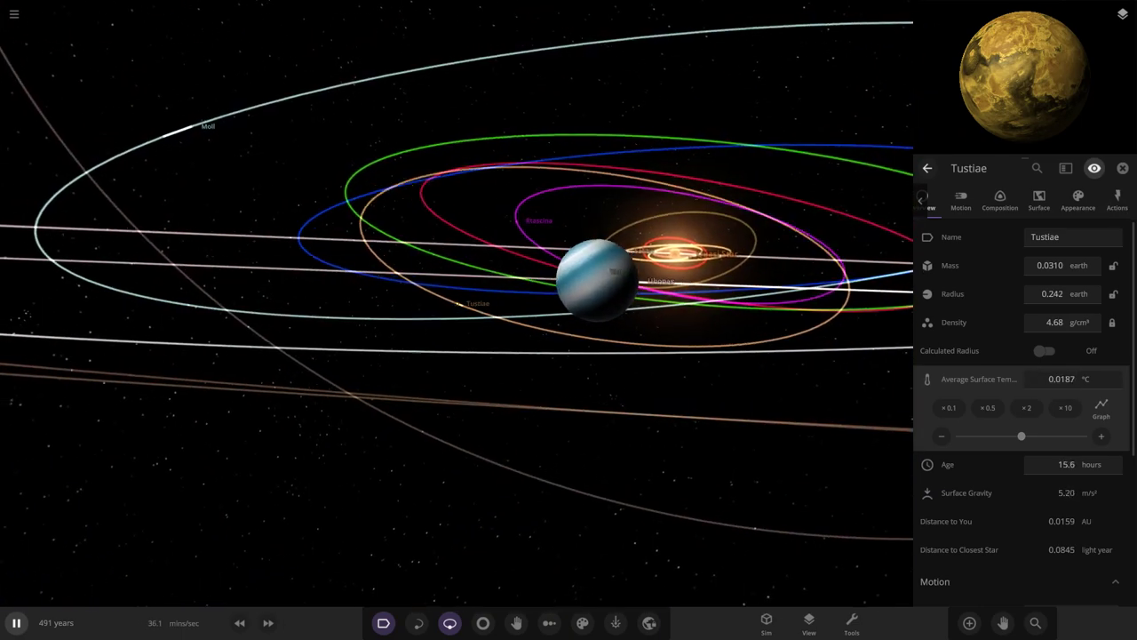
Examine Ubonas's orbital motion and the breakdown of Tustiae's energy absorption, including its tidal power
click(615, 341)
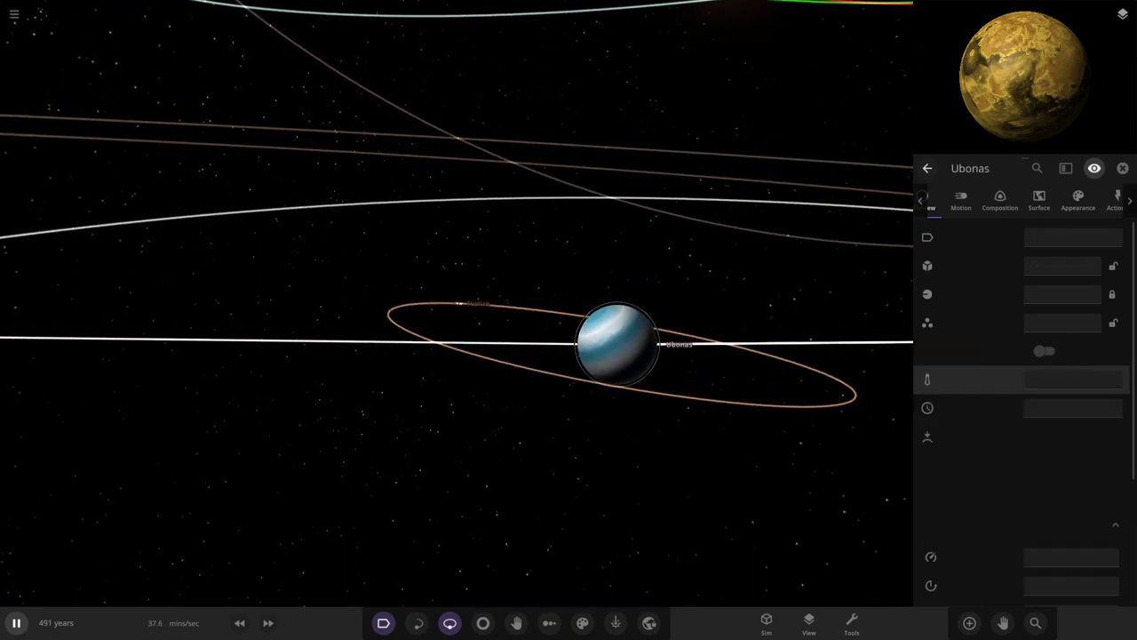
click(961, 200)
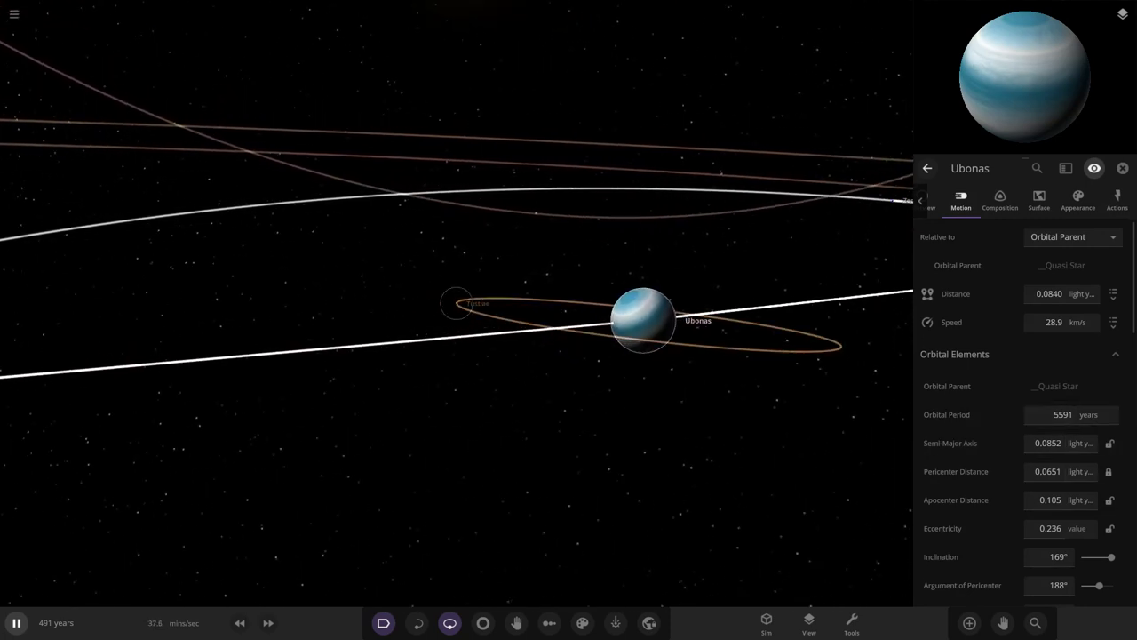
click(456, 303)
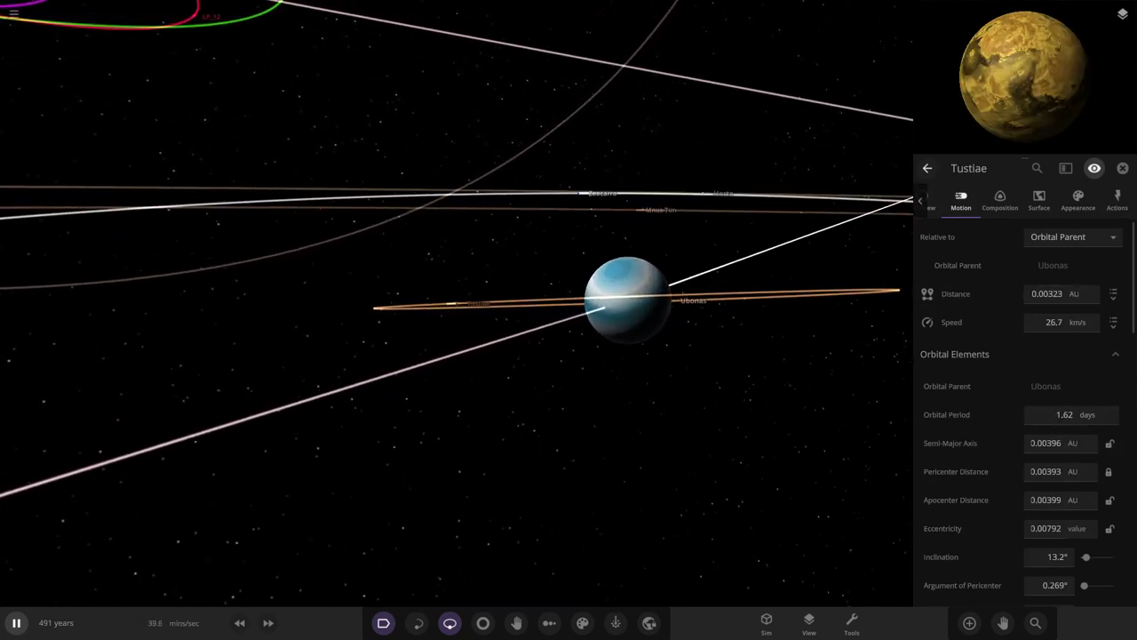
click(1039, 201)
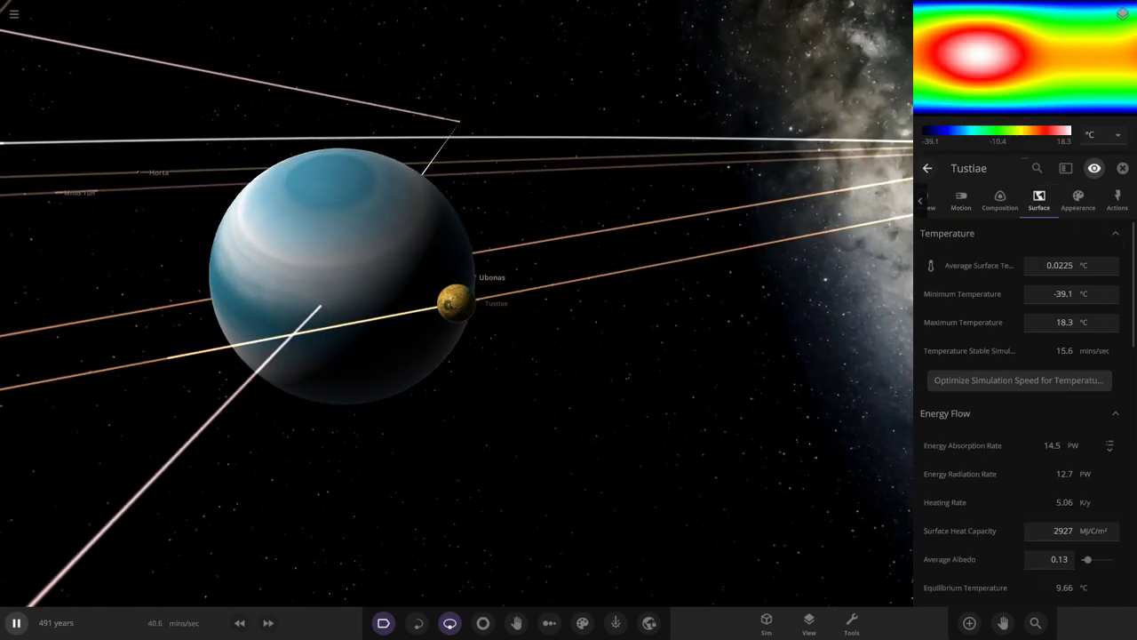
click(1110, 445)
scroll(1022, 400, down, 2)
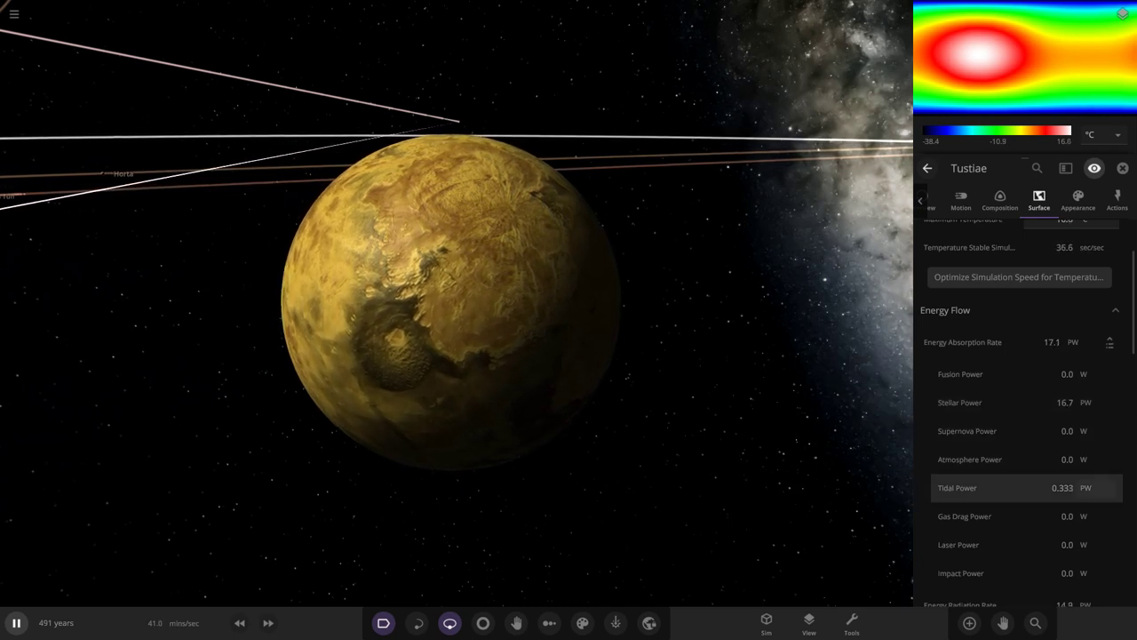
scroll(1022, 488, down, 3)
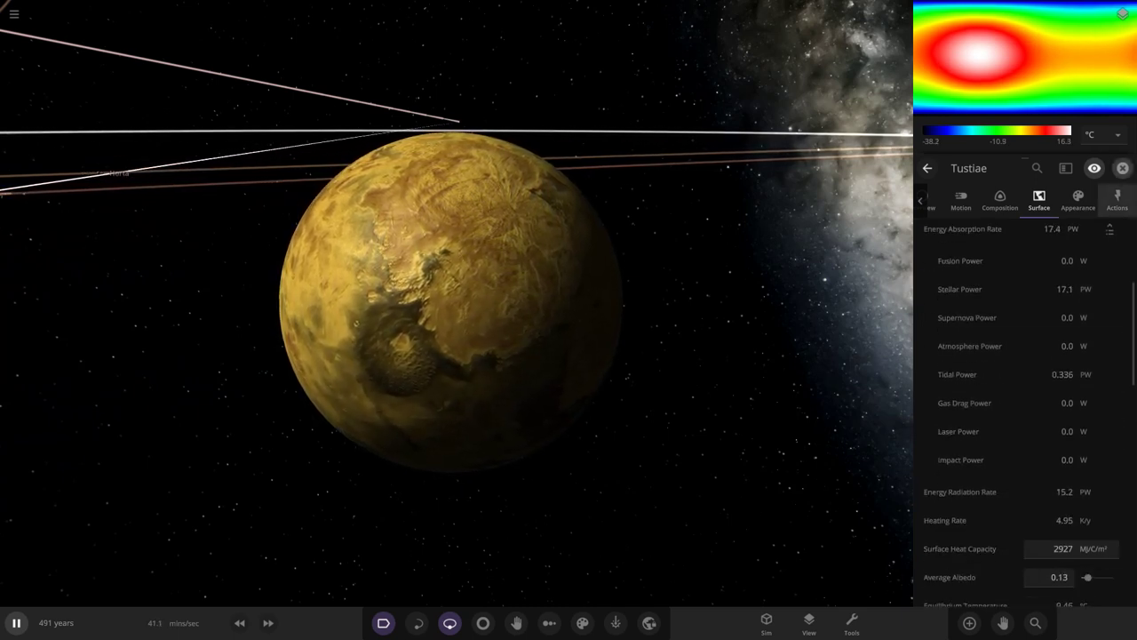
key(Escape)
Give Tustiae a custom pale peach interface color, #FEDCC1
scroll(569, 320, up, 10)
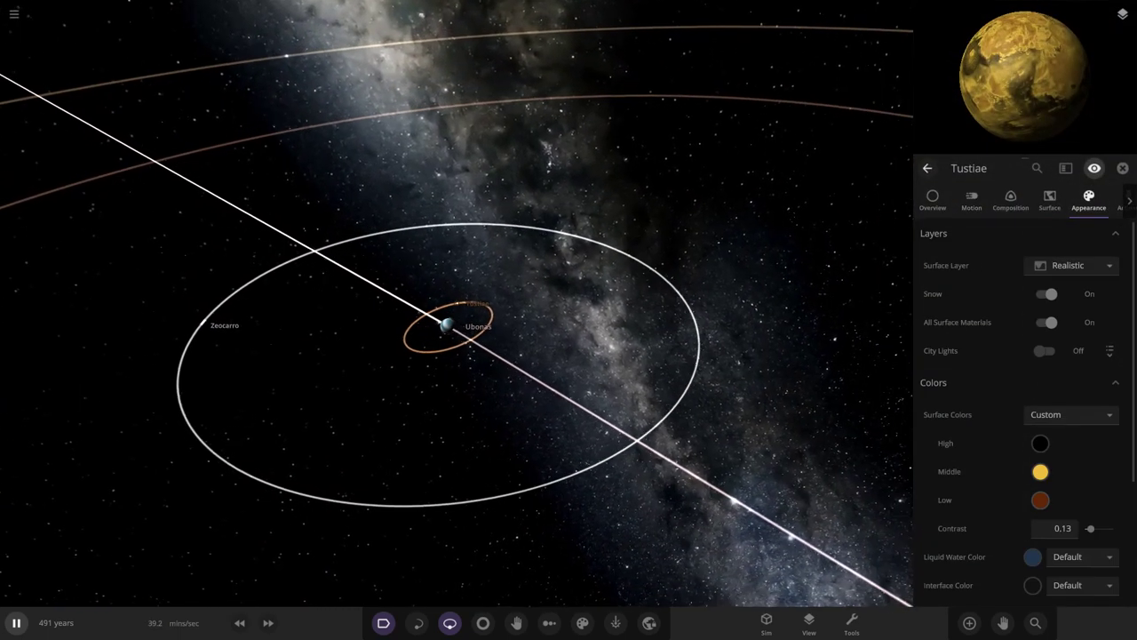
scroll(1022, 400, down, 2)
click(1032, 506)
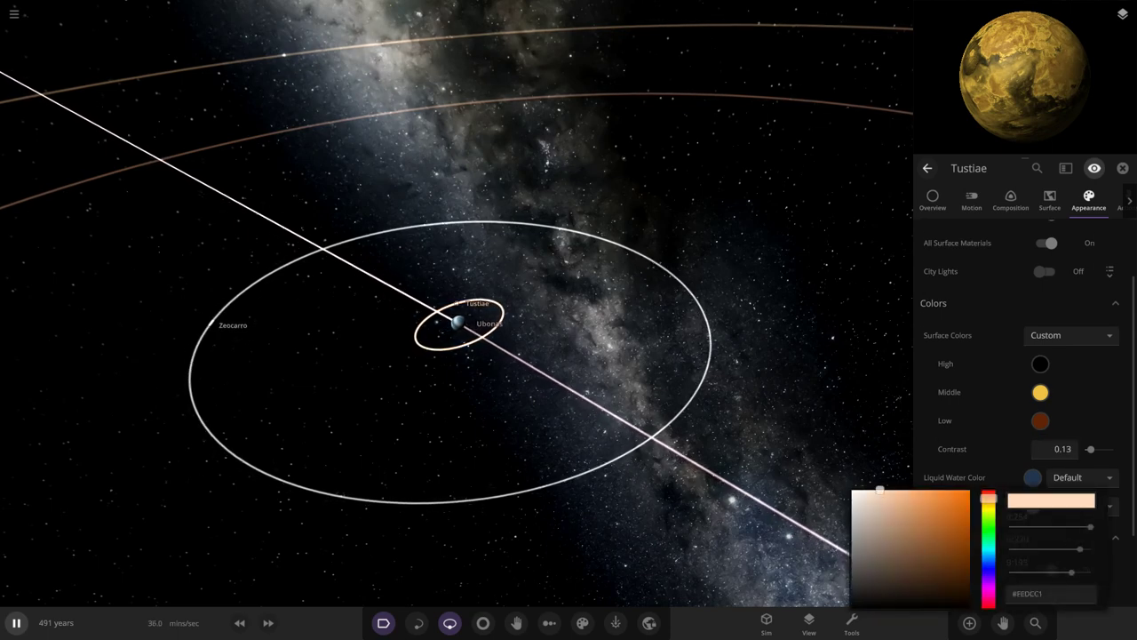
key(Escape)
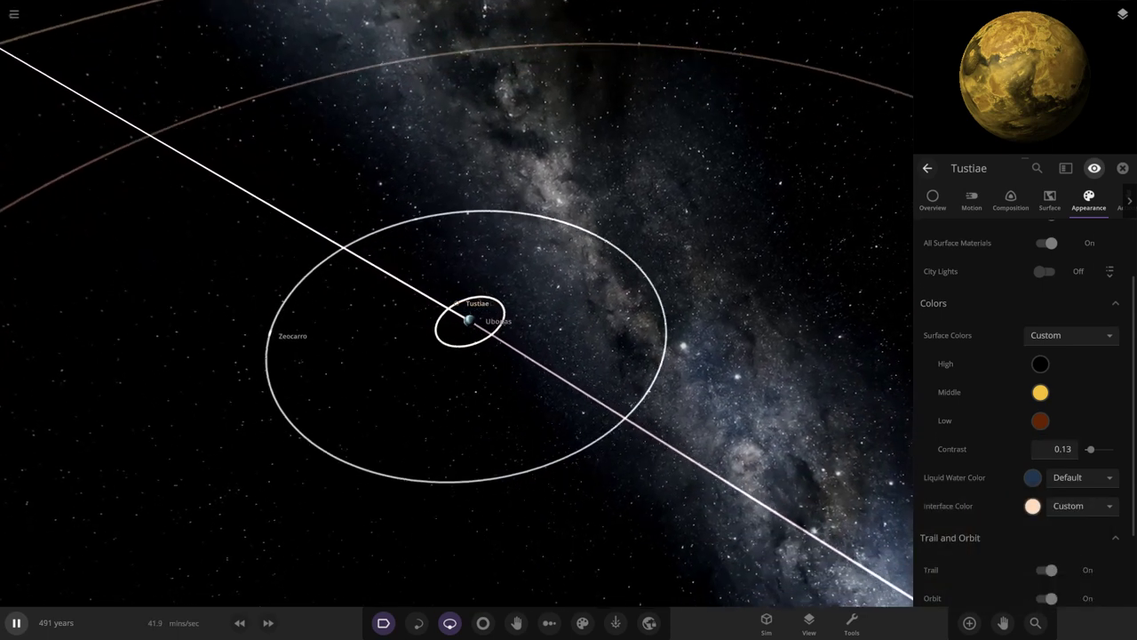
Resume the simulation and reduce Tustiae's radius to about 0.0864 Earth radii
click(972, 199)
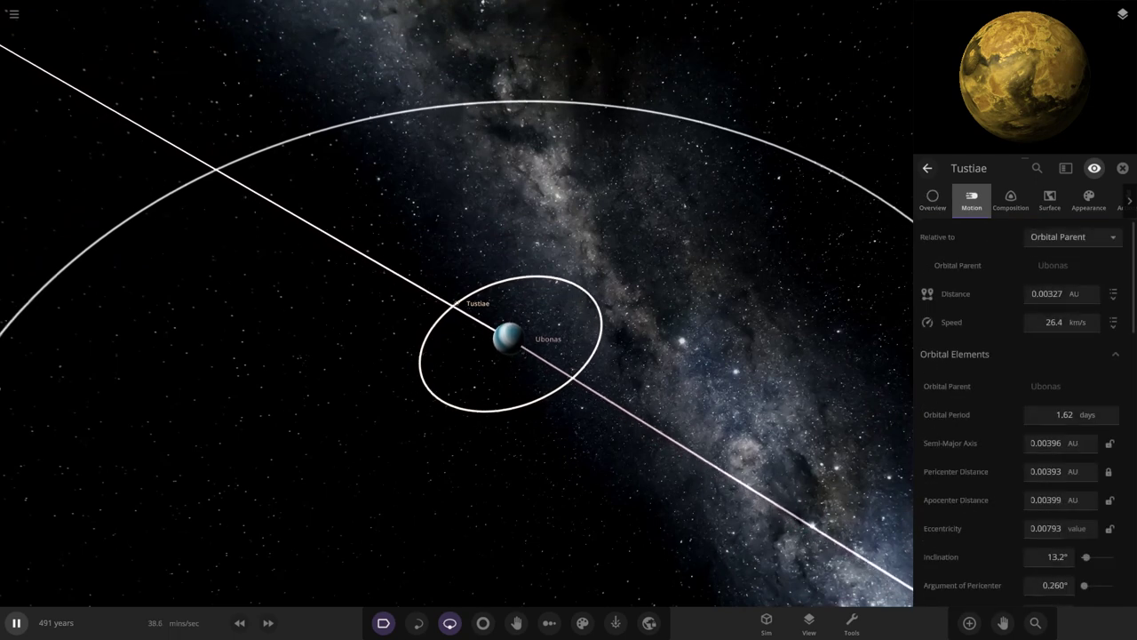
click(933, 200)
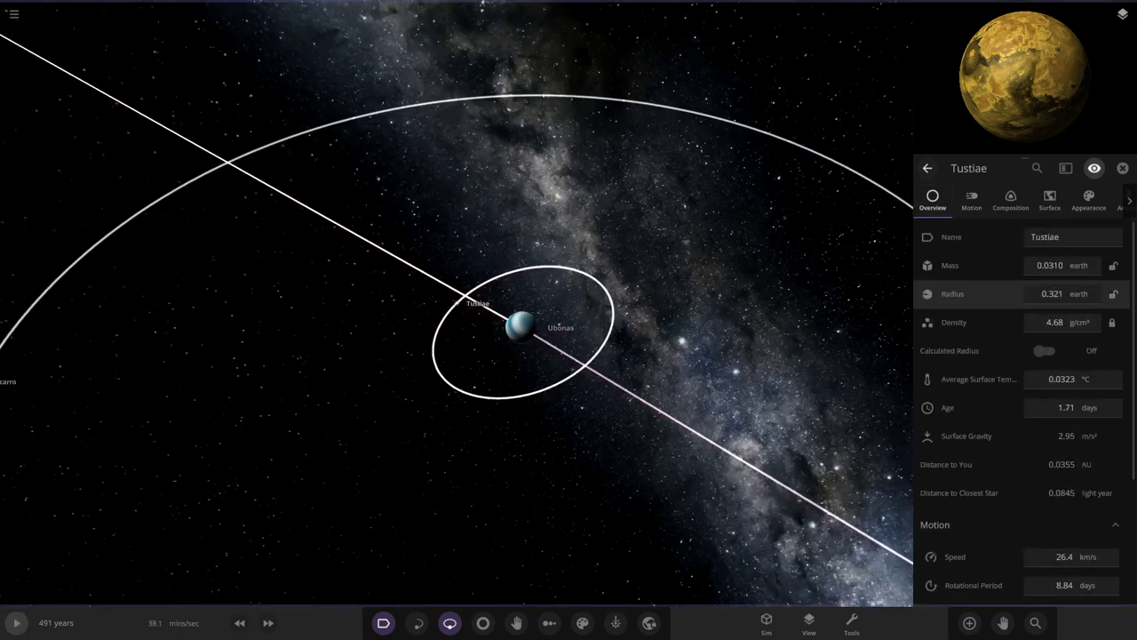
key(space)
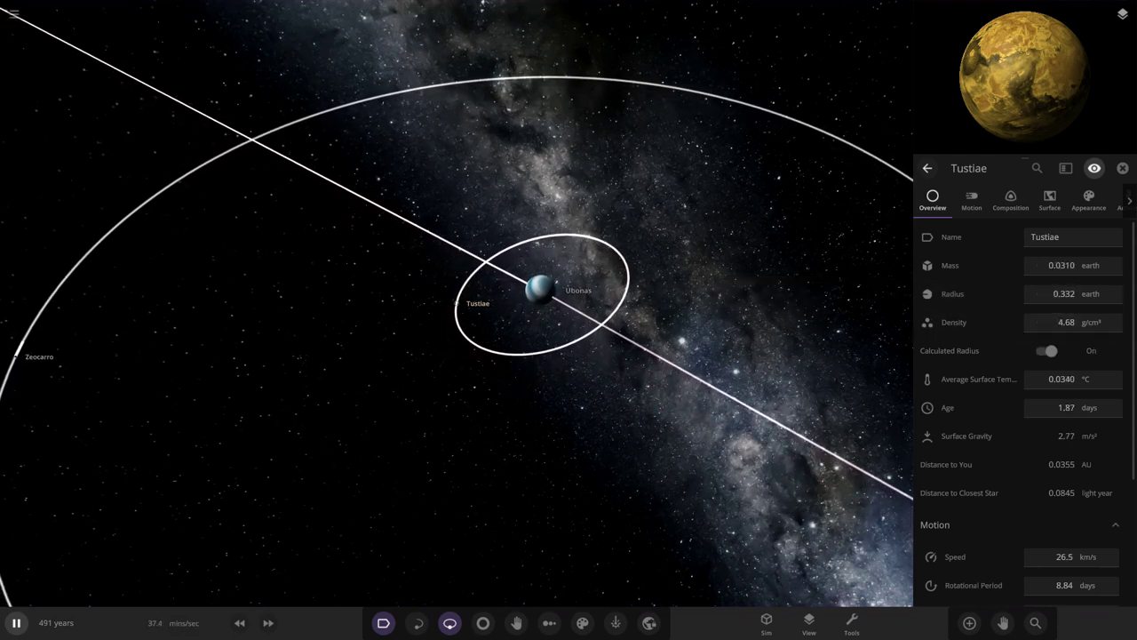
click(1063, 294)
text(0.229)
key(Return)
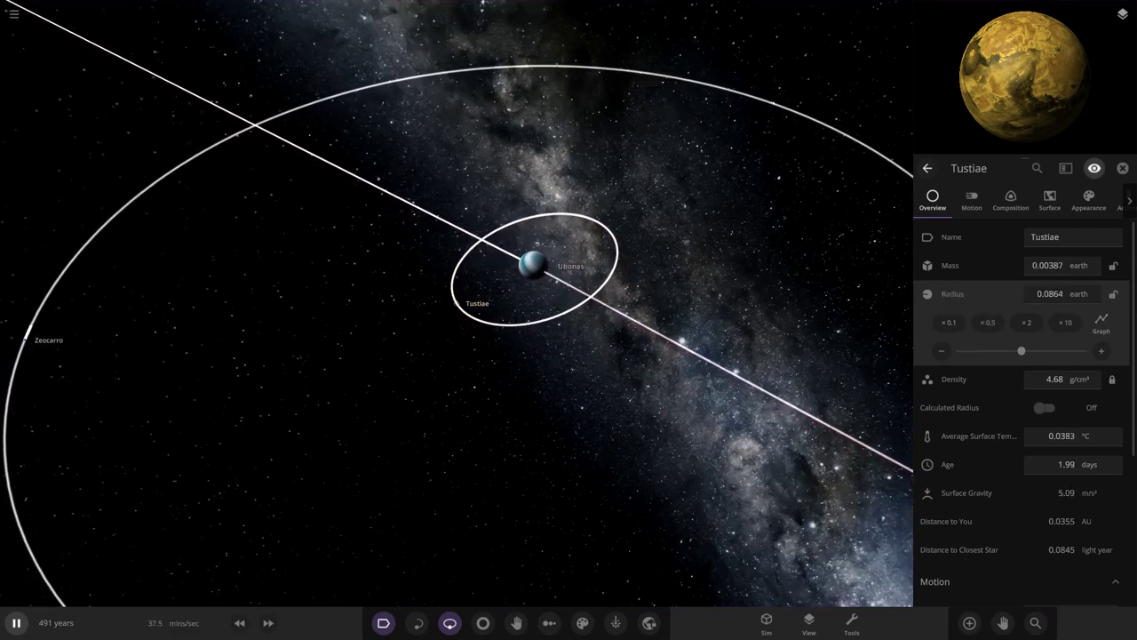
scroll(568, 302, down, 5)
key(Escape)
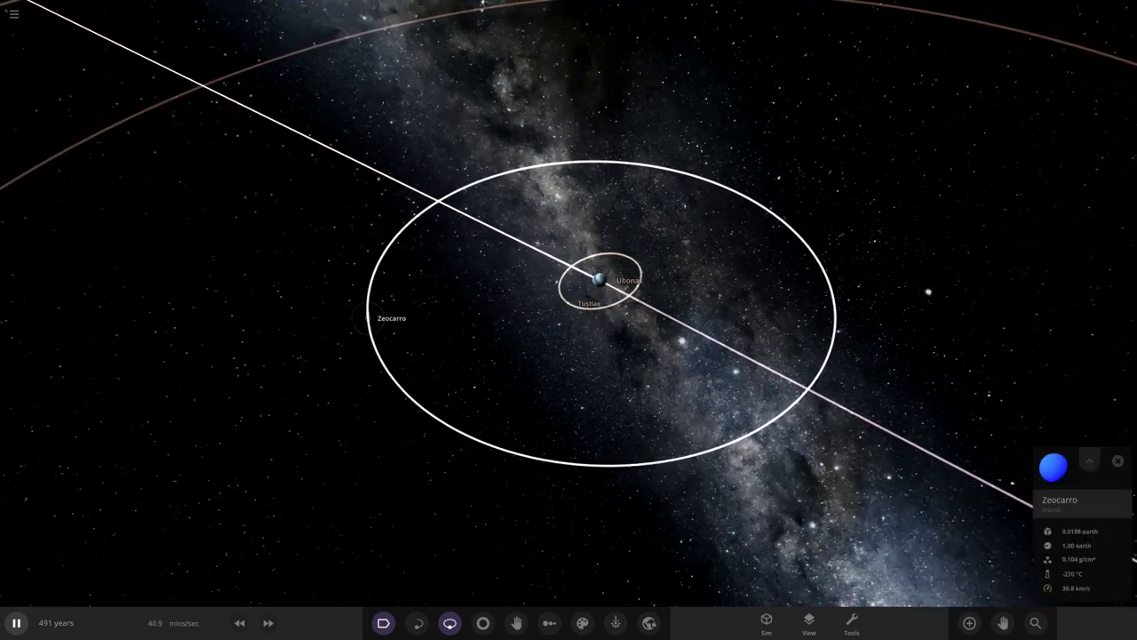
Reduce Zeocarro's radius to 0.250 Earth radii and turn its calculated radius back on
click(1089, 460)
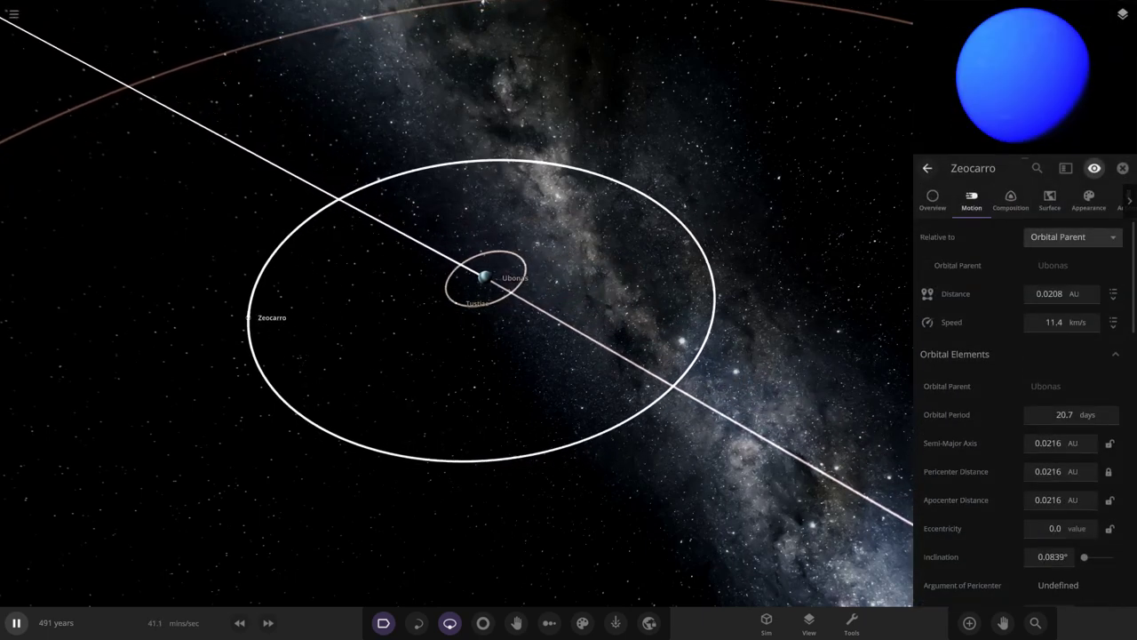
click(1055, 293)
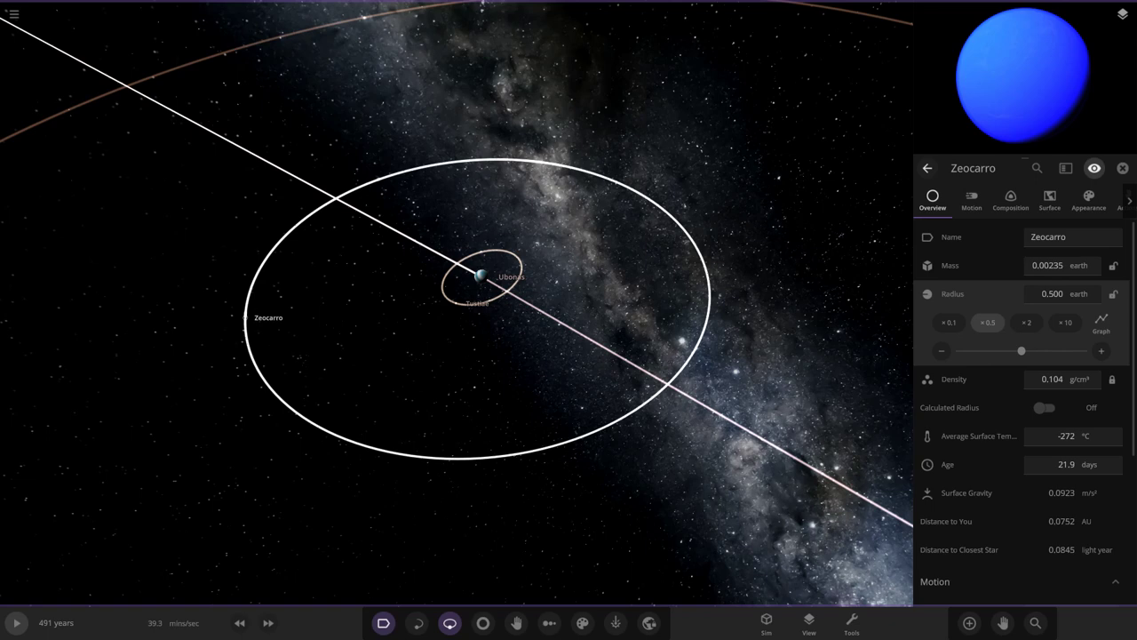
click(987, 322)
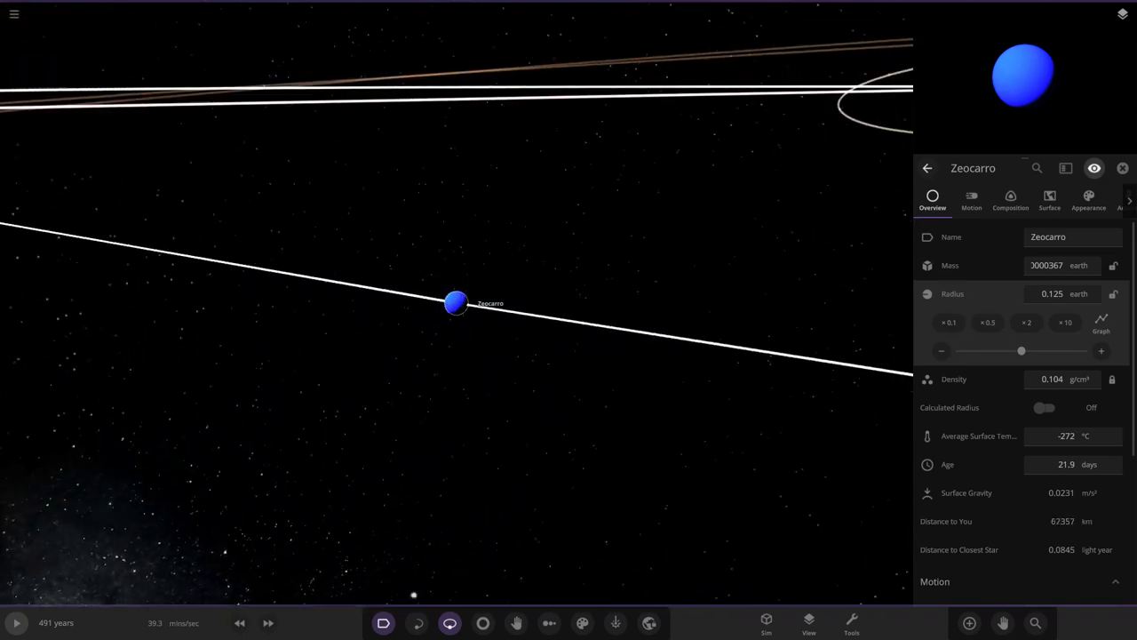
click(1026, 322)
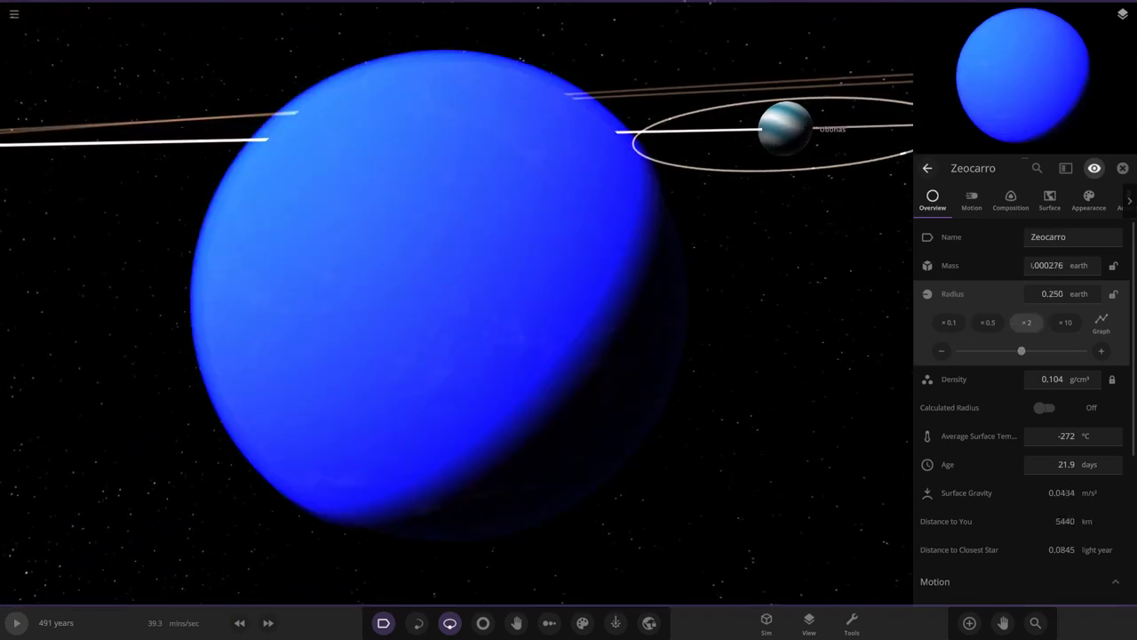
scroll(457, 302, down, 10)
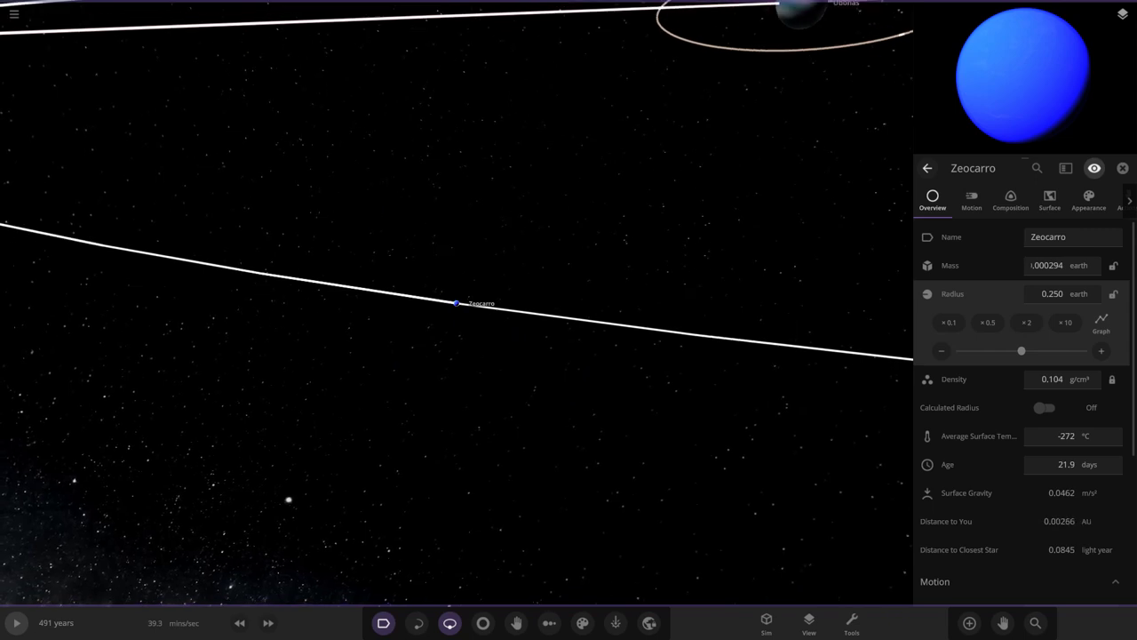
scroll(457, 302, down, 5)
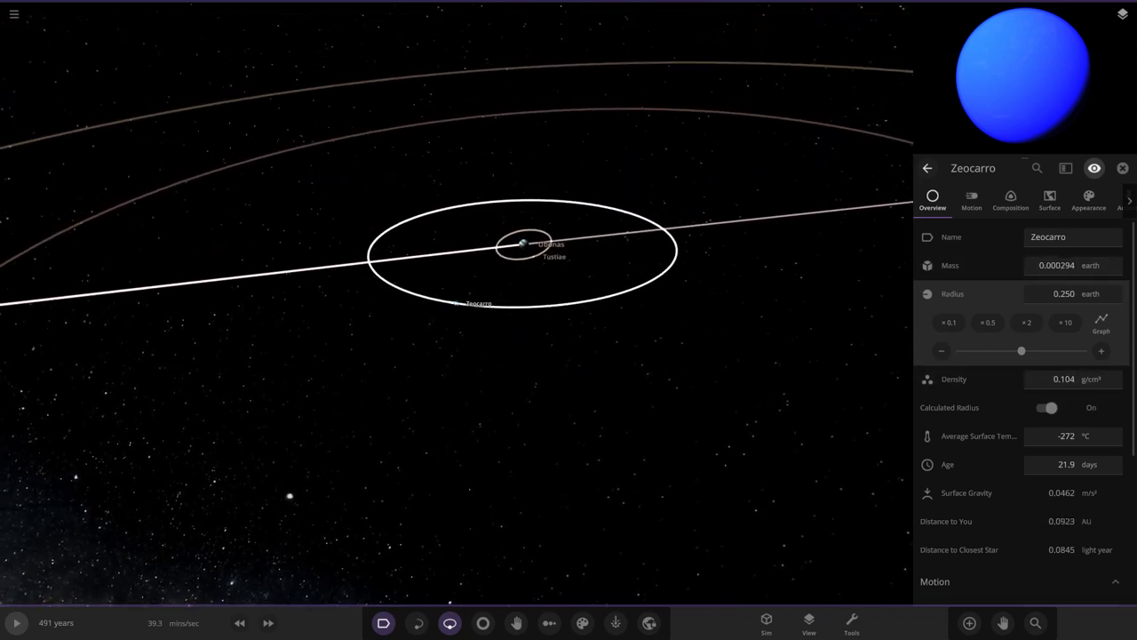
Select Mnus Tun on the orbit outside Zeocarro's and give it a custom near-white interface color
scroll(457, 302, down, 5)
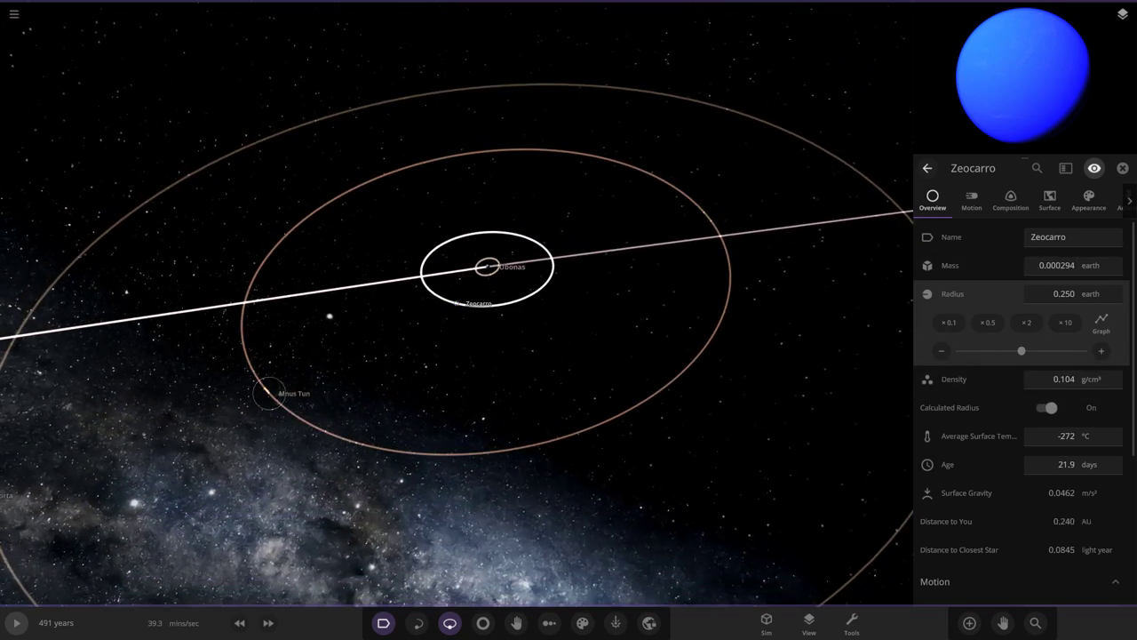
click(269, 393)
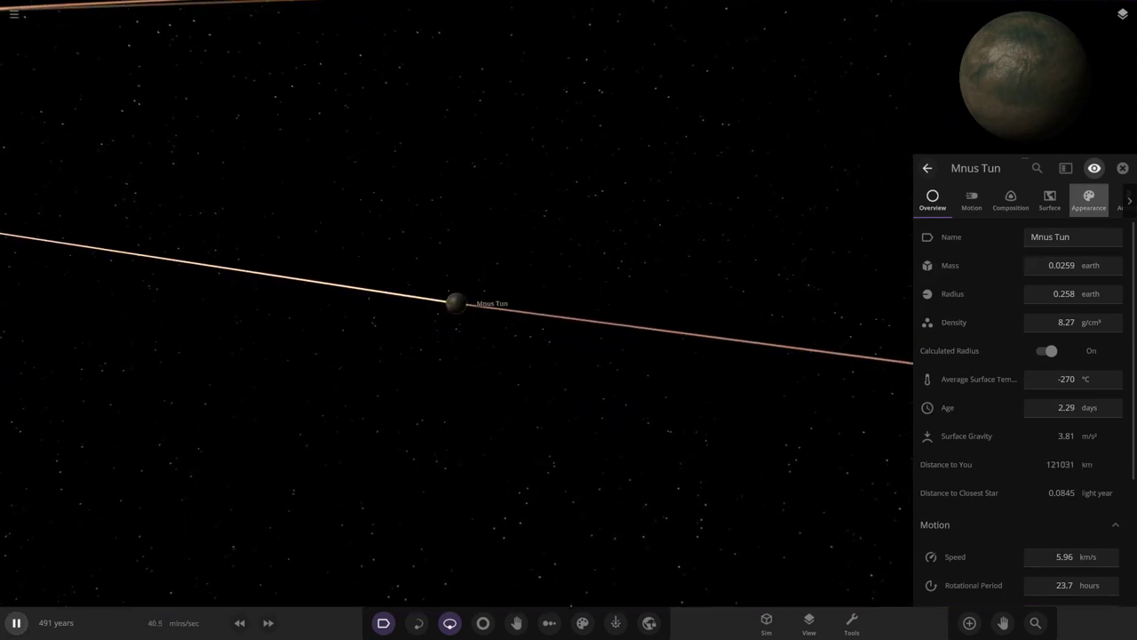
click(1089, 199)
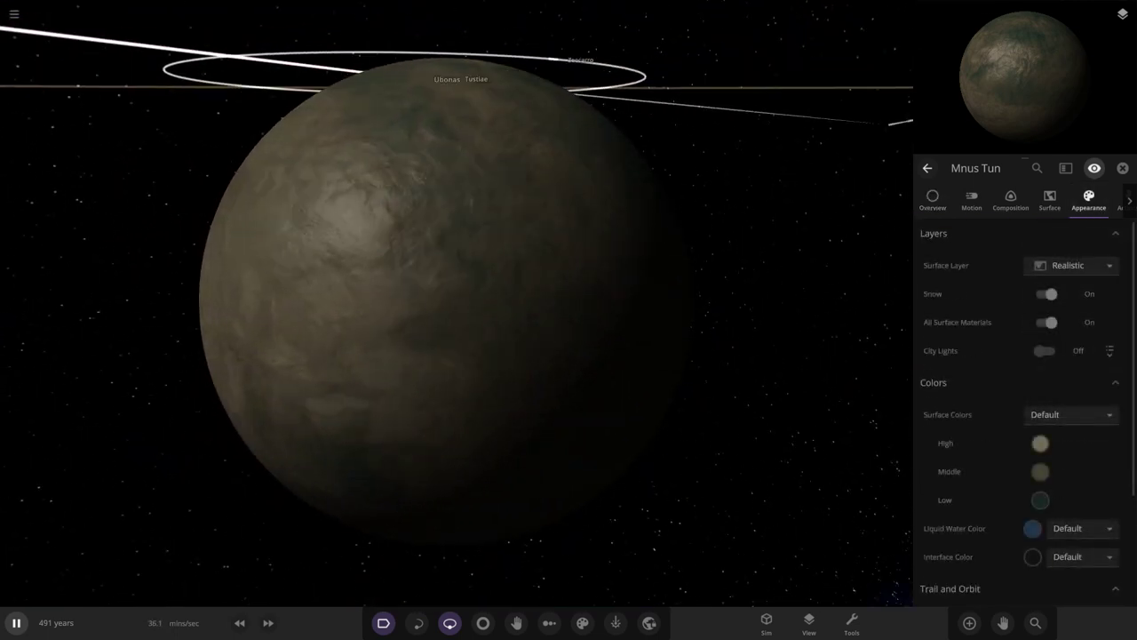
click(1041, 500)
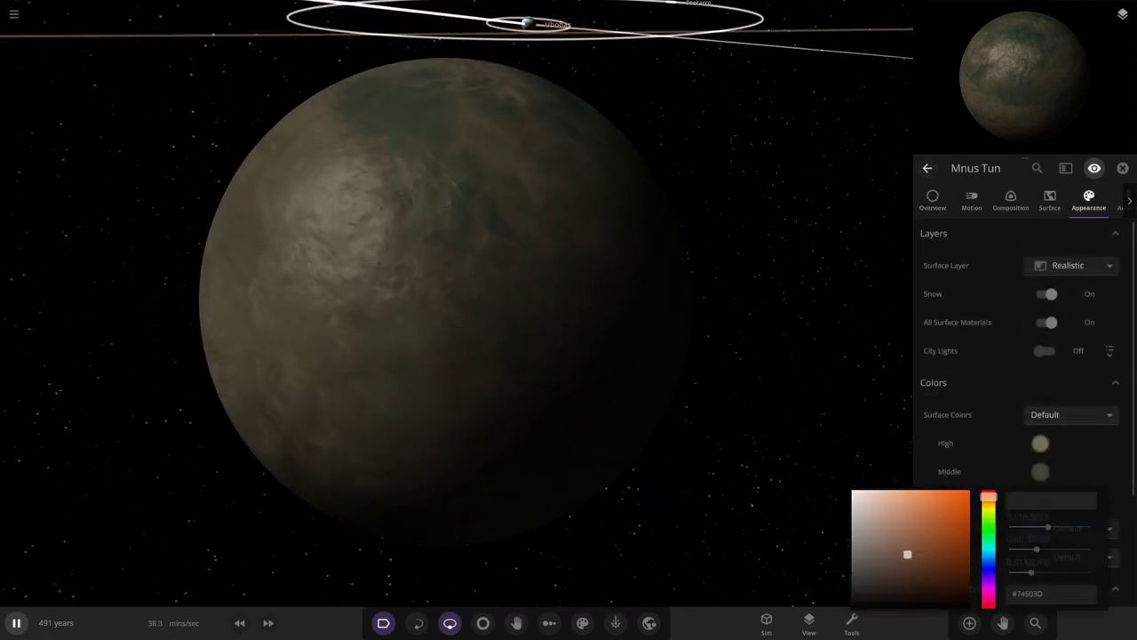
key(Escape)
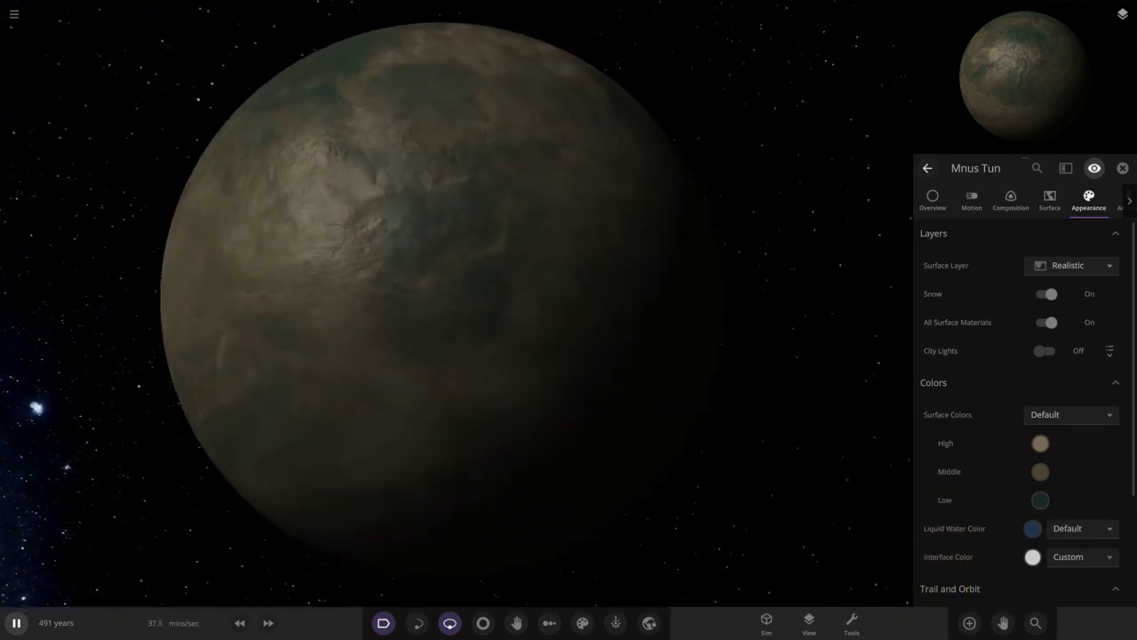
Set Mnus Tun's low surface color to teal green and its middle surface color to pale yellow
click(1041, 500)
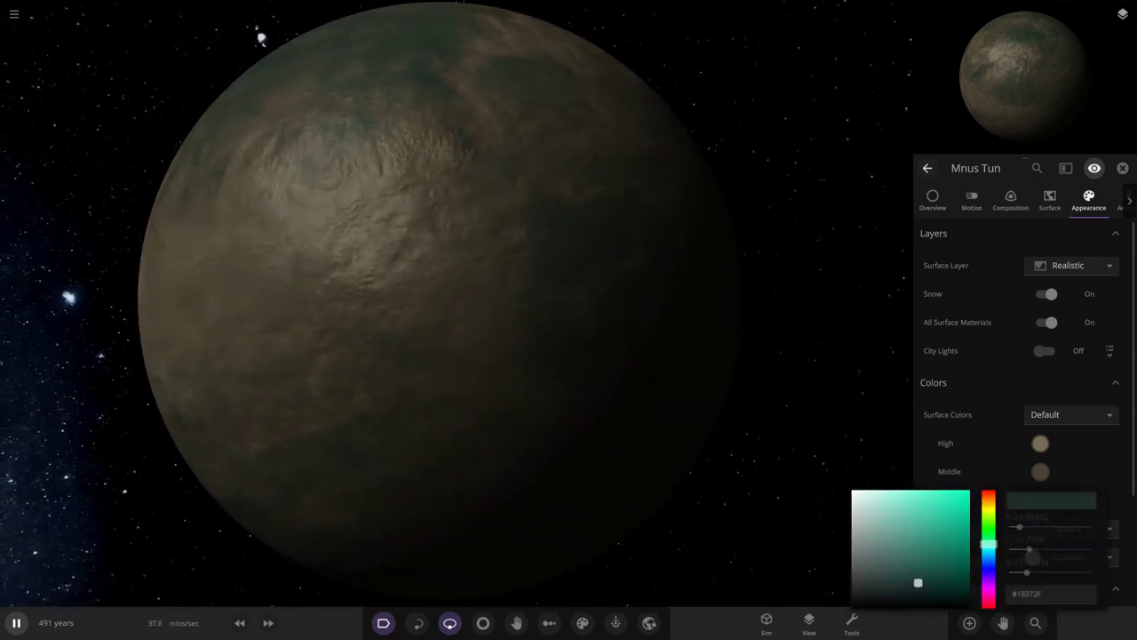
click(261, 39)
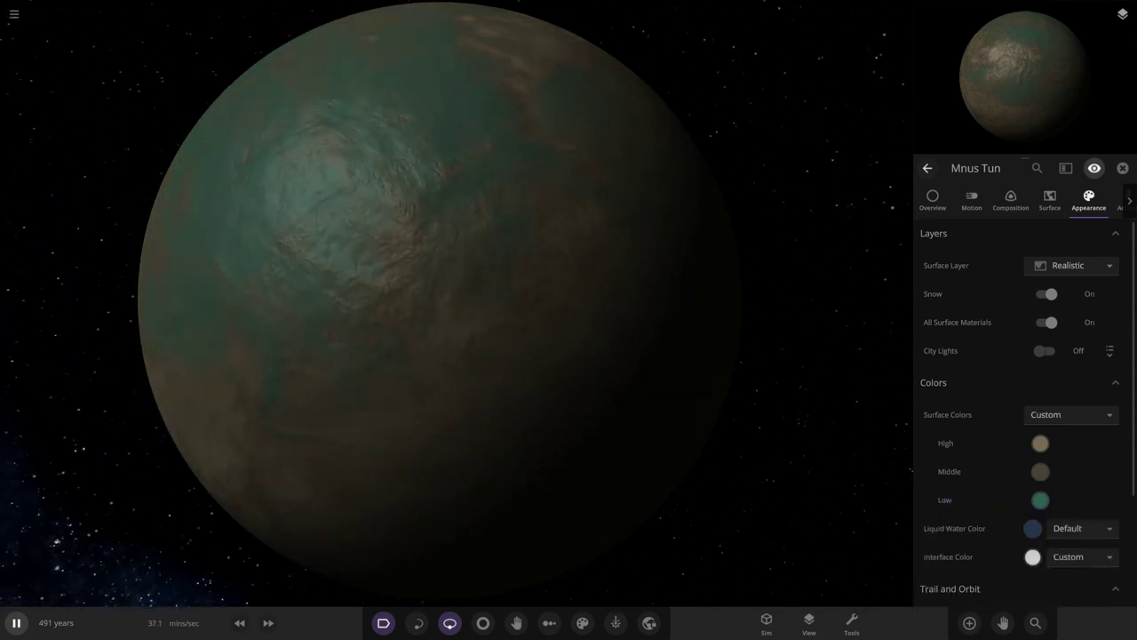
click(1040, 472)
drag(888, 539, 896, 507)
click(370, 444)
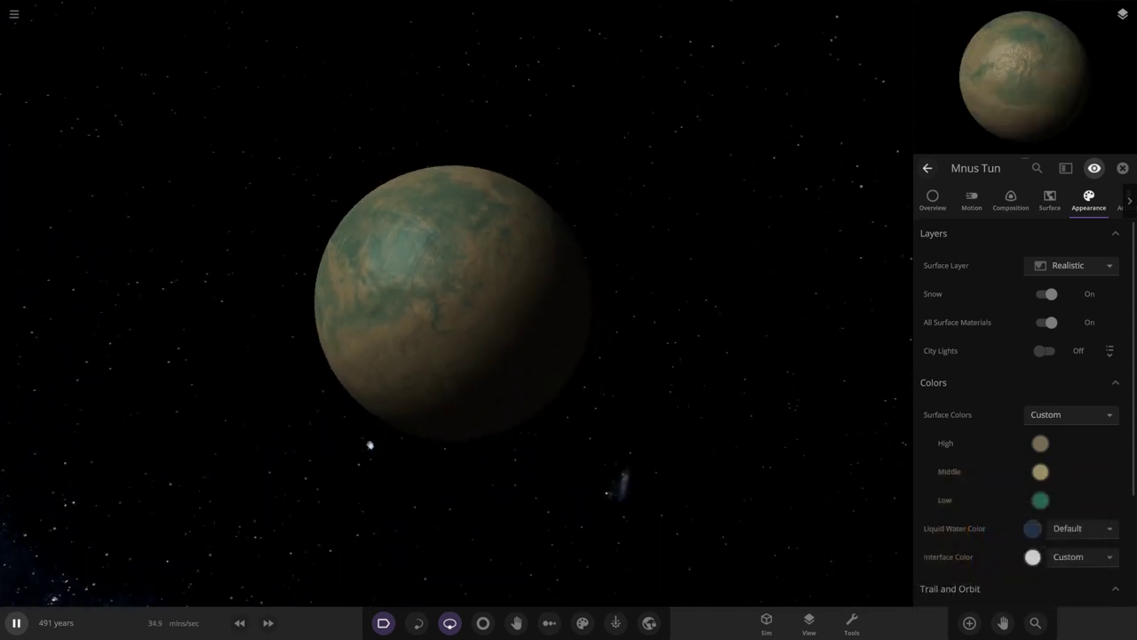
Try a smaller radius for Horta, the outer planet, and set its mass to 1.11 Earth masses with calculated radius on
scroll(456, 303, down, 5)
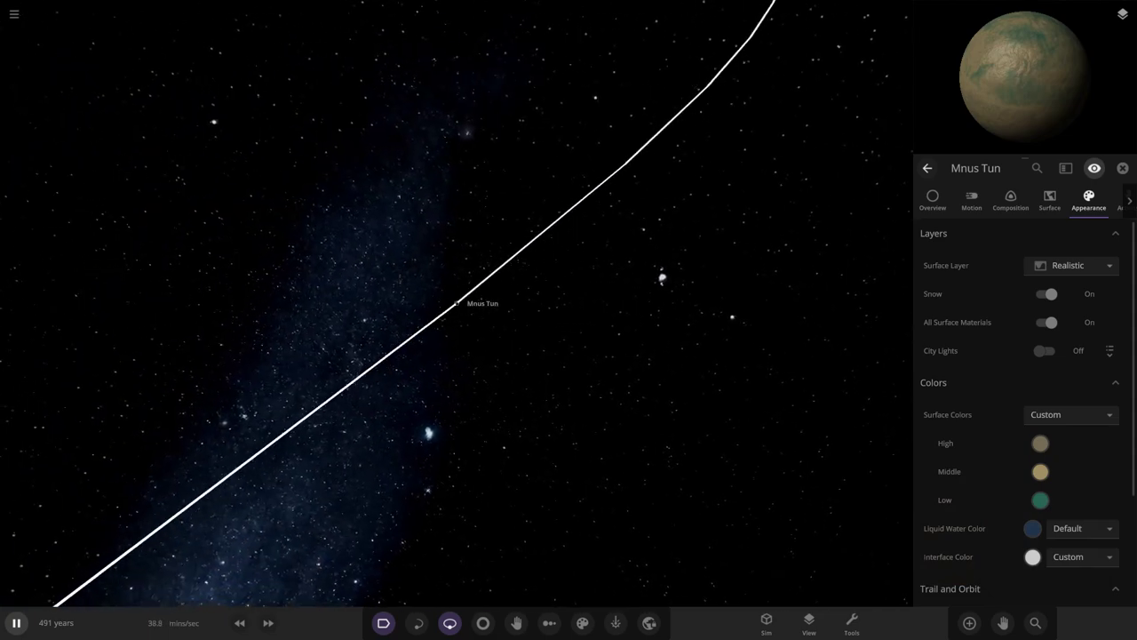
scroll(456, 303, down, 3)
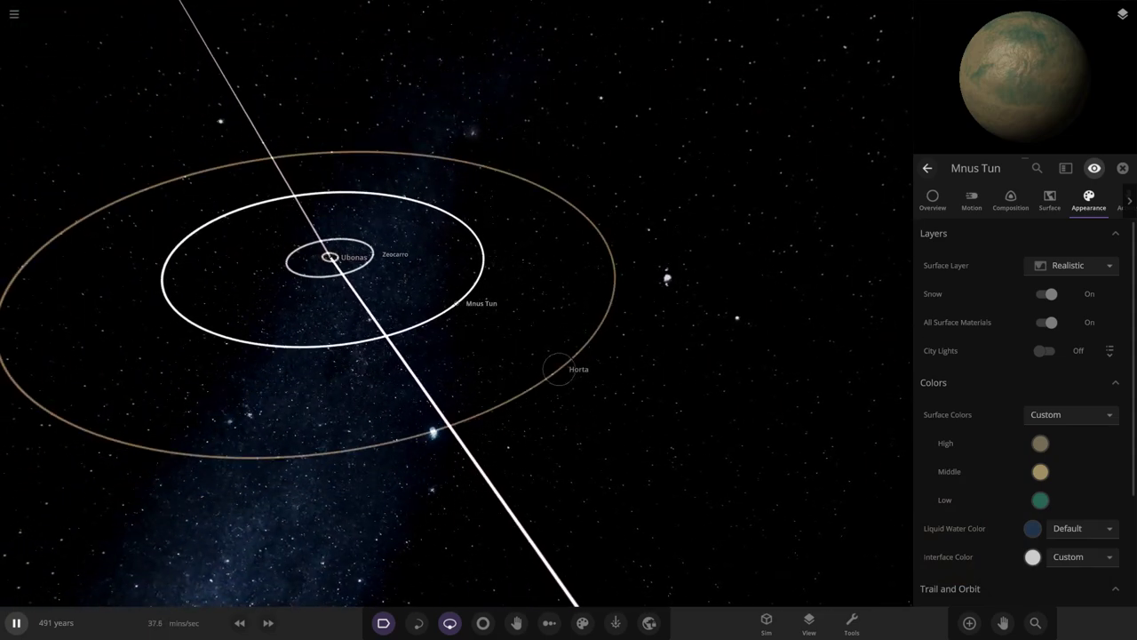
click(507, 332)
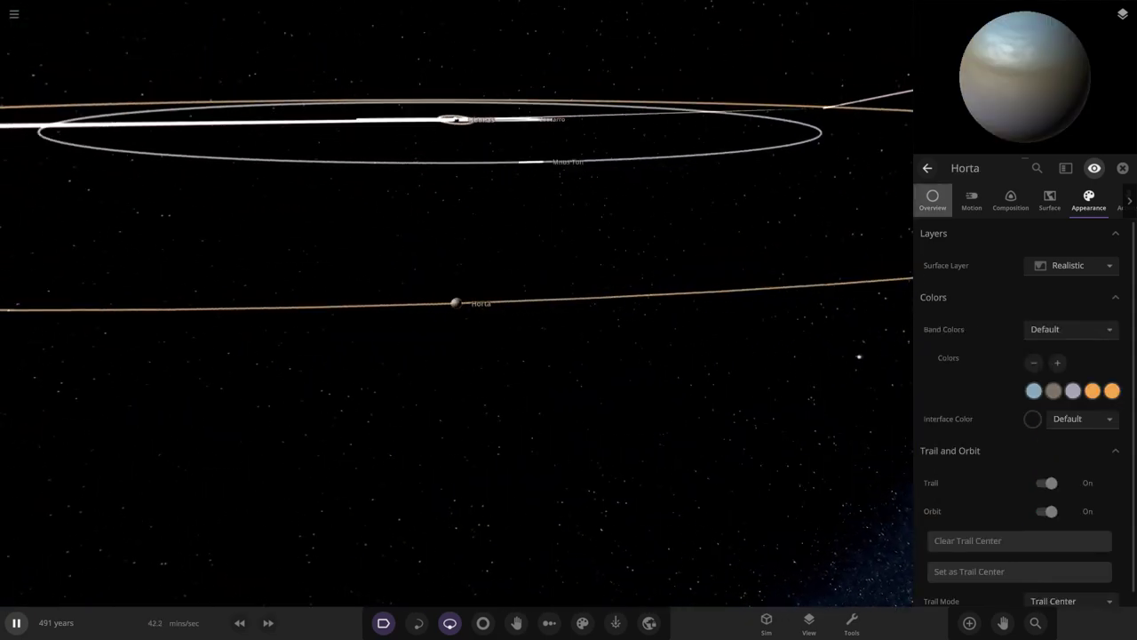
click(971, 198)
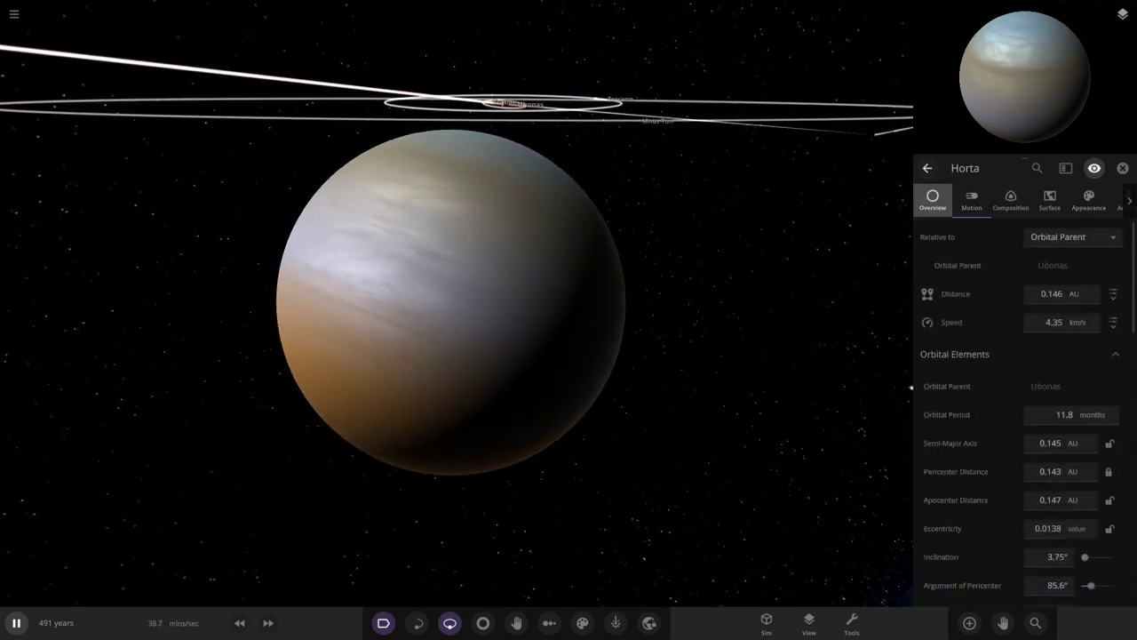
click(933, 197)
click(1062, 294)
text(3)
key(Return)
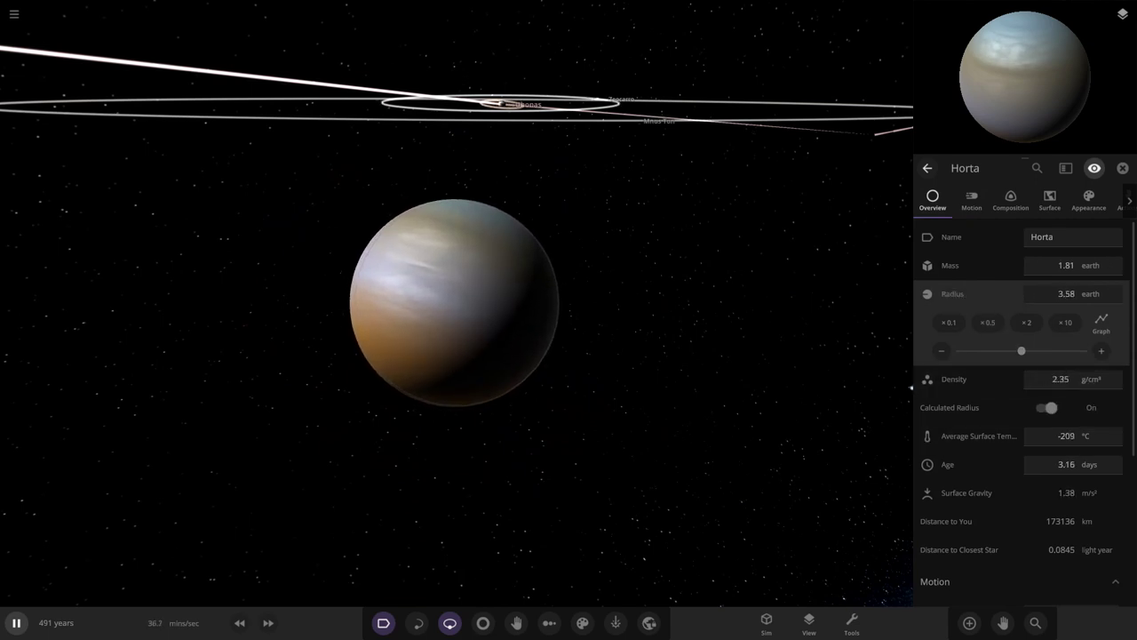
click(987, 322)
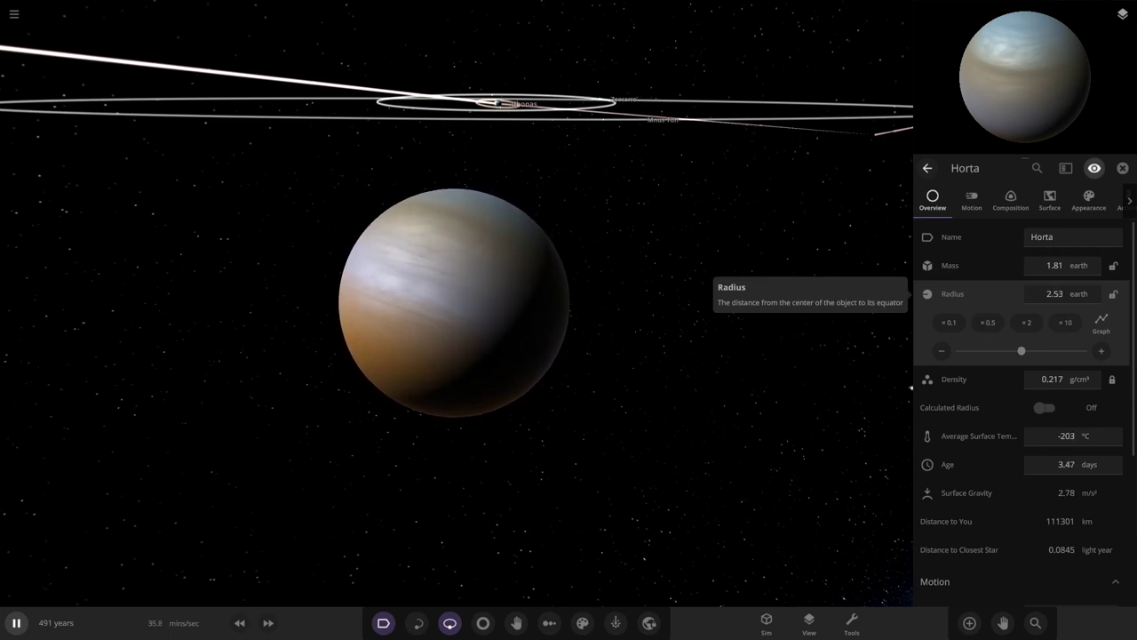
click(1045, 407)
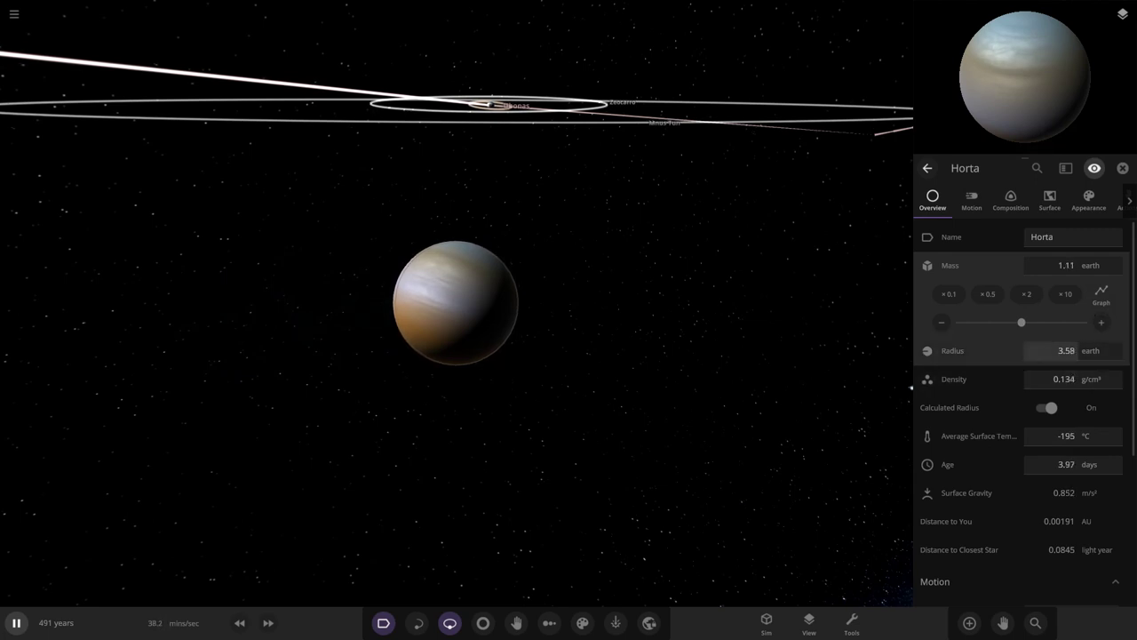
Switch Horta's radius unit to Jupiter and back to Earth, and set the radius to about 0.935 Earth radii
click(1091, 351)
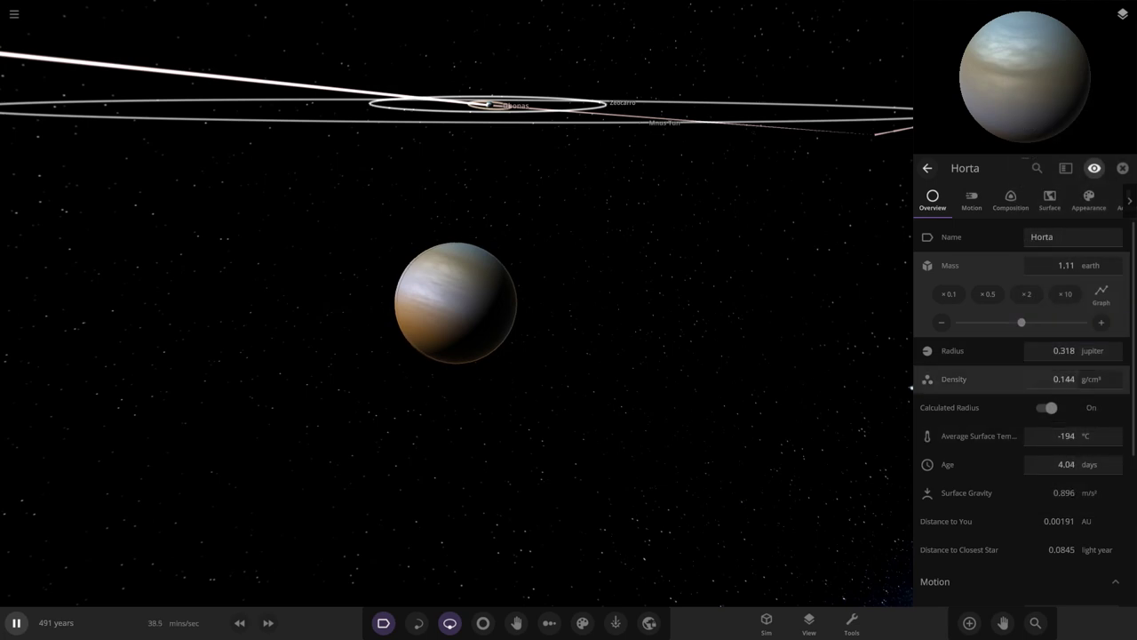
scroll(782, 294, down, 5)
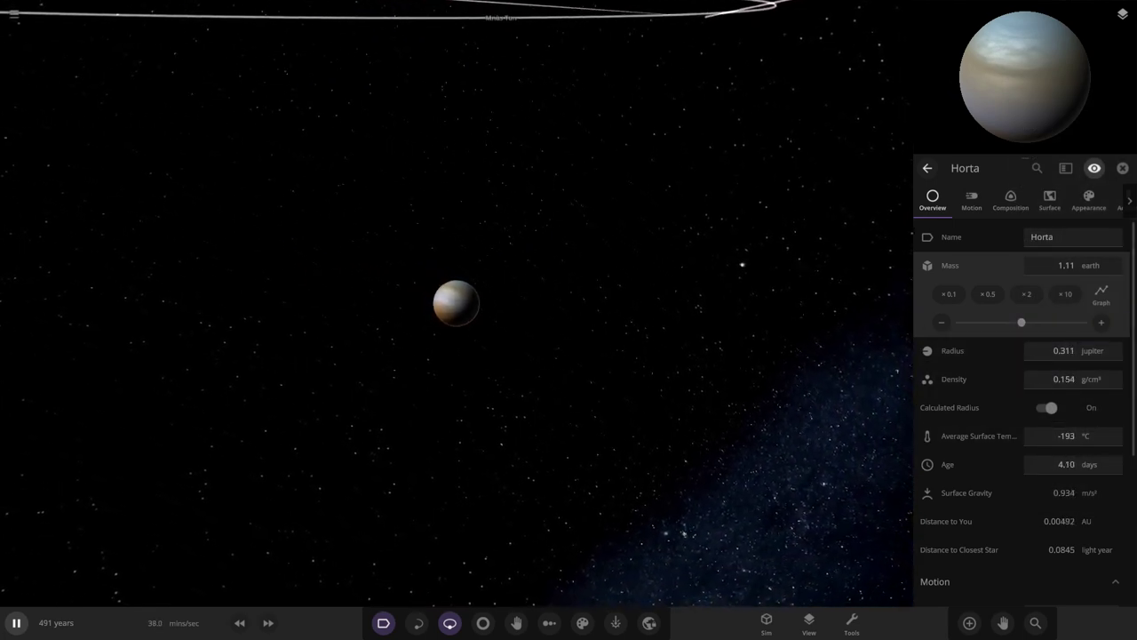
click(1092, 293)
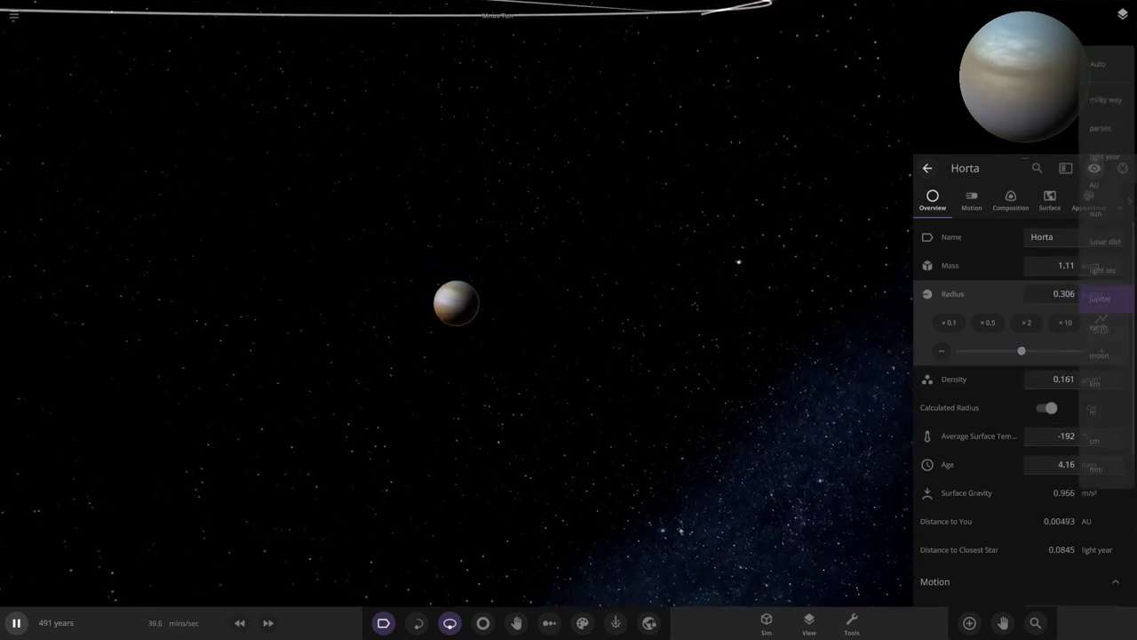
click(1099, 327)
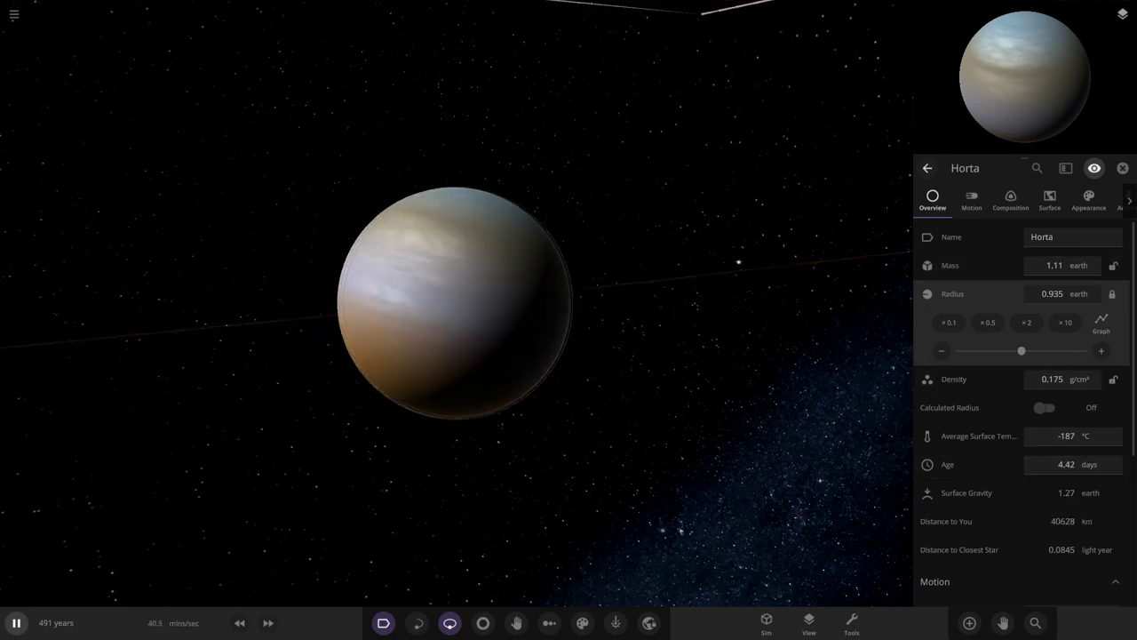
Recolor Horta's bands, making the second light gray, the third bright cyan and the fourth pale blue
click(1088, 200)
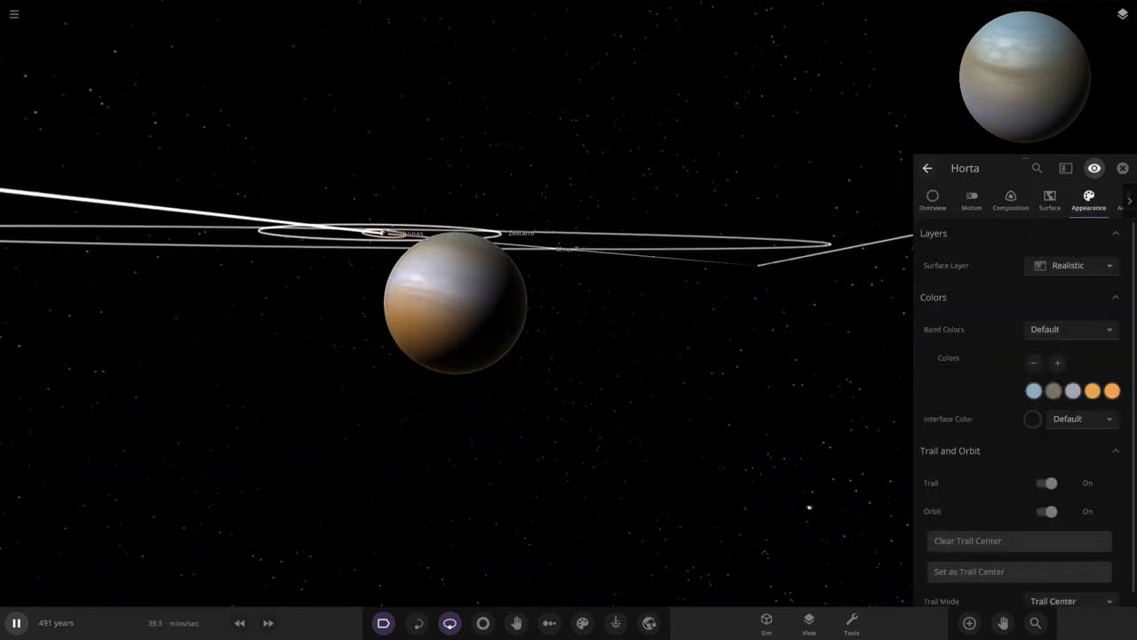
click(1053, 390)
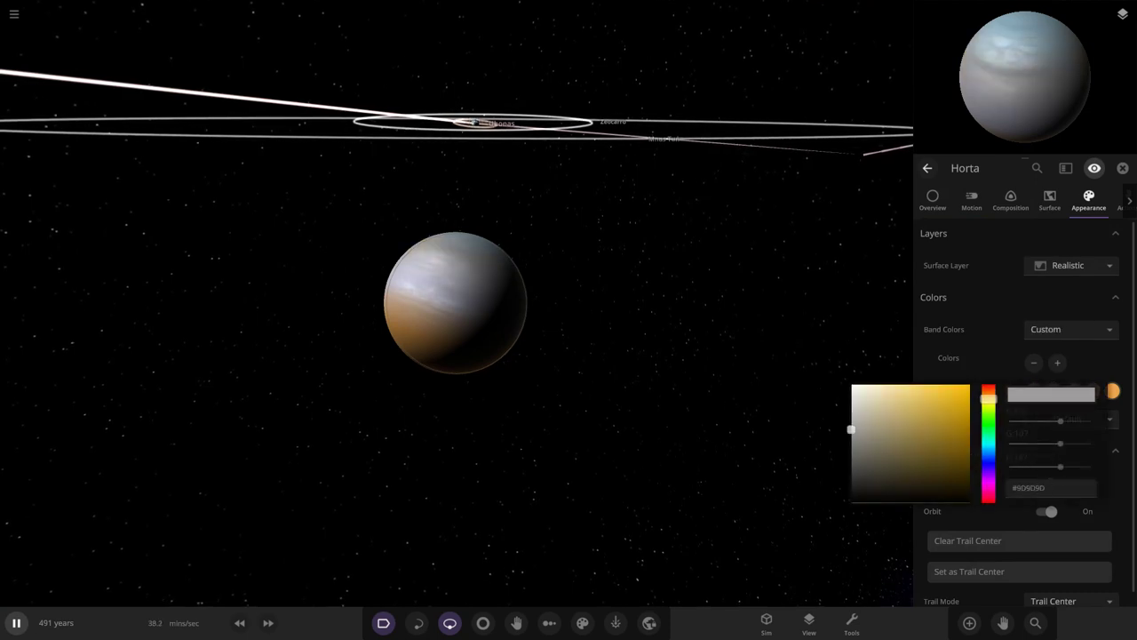
key(Escape)
click(1036, 390)
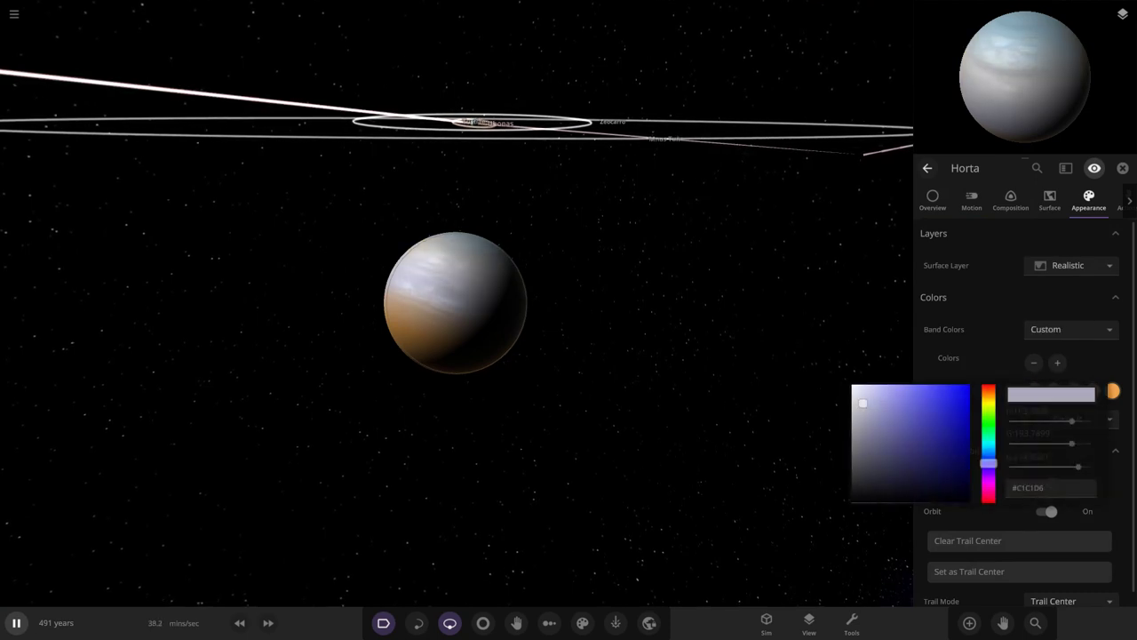
drag(988, 464, 988, 443)
key(Escape)
click(1094, 391)
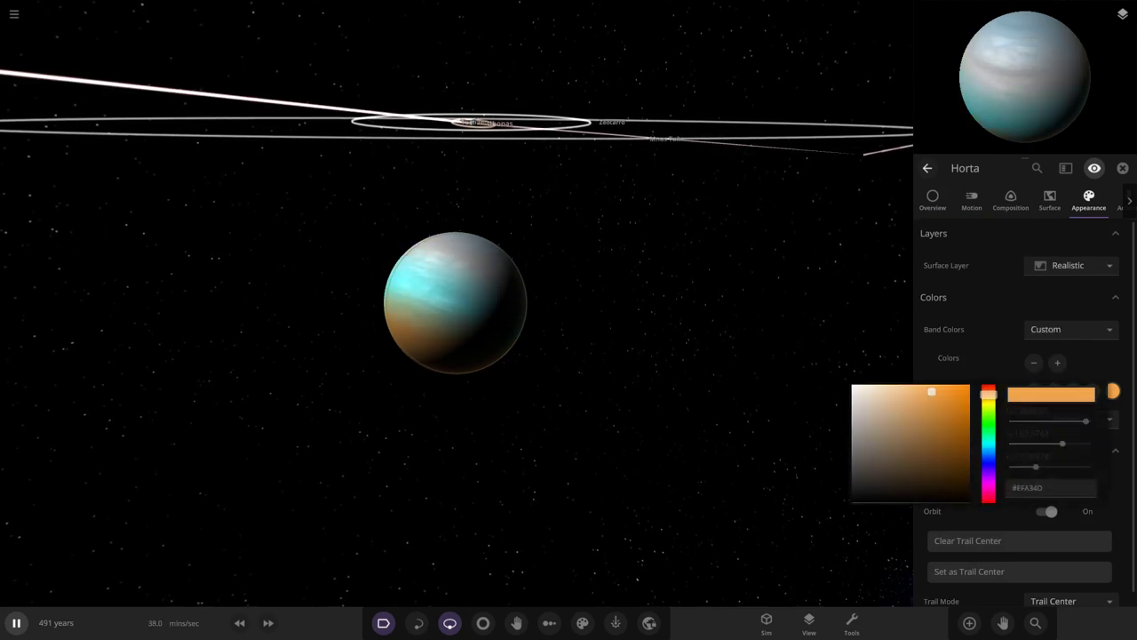
key(Escape)
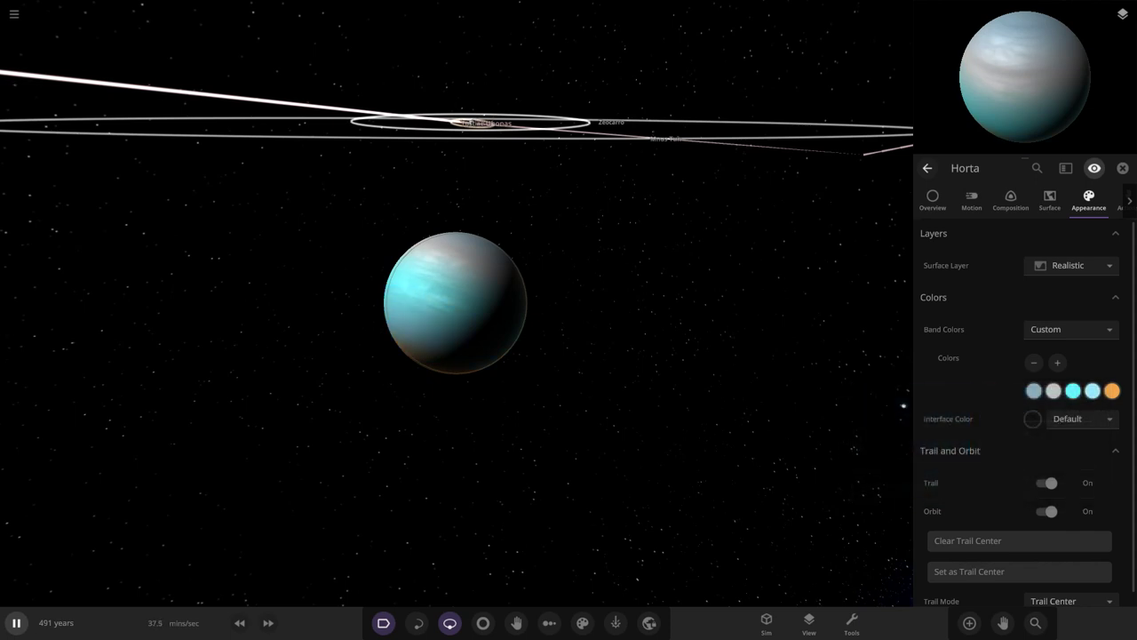
Recolor Horta's bands, making the fifth light blue (#80C2FE), the second pale cyan and the first light blue
click(1113, 391)
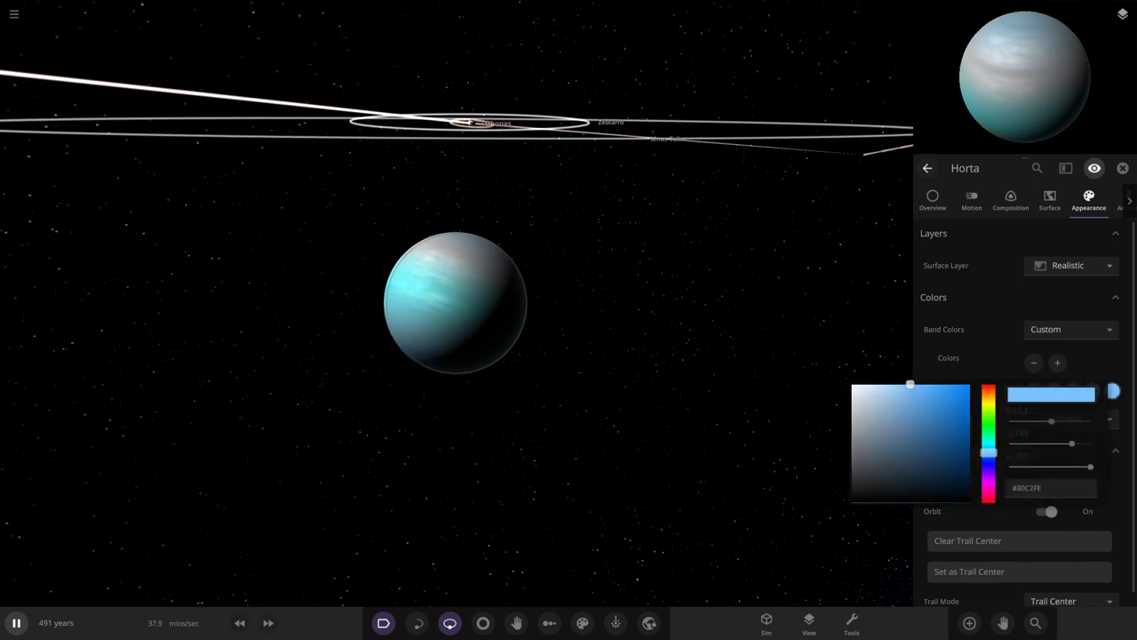
key(Escape)
click(1036, 390)
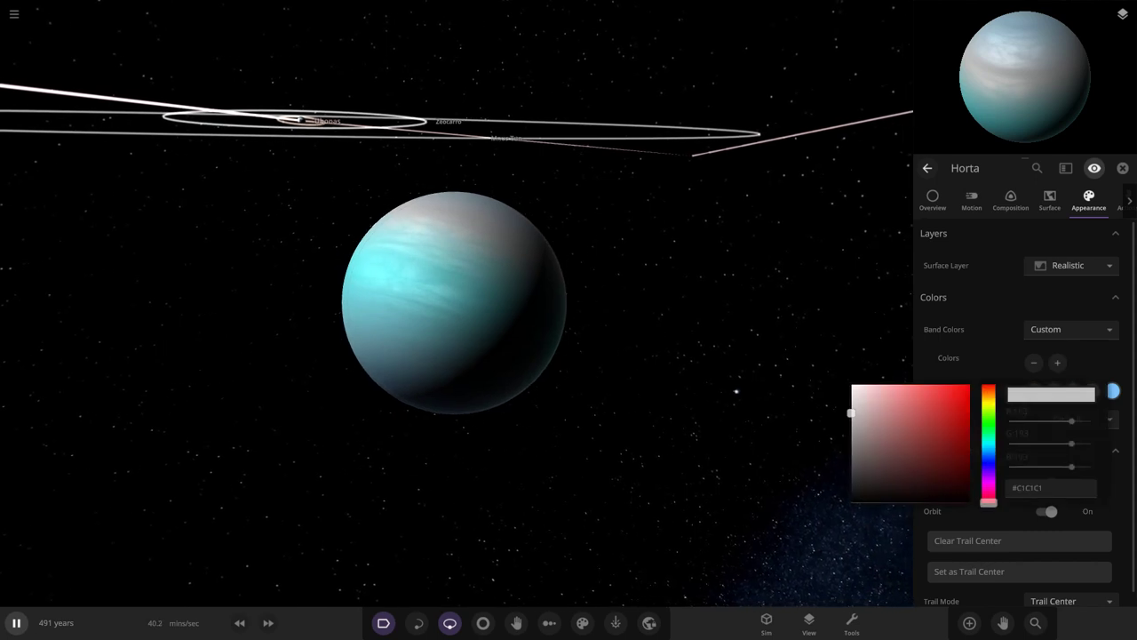
drag(988, 502, 988, 446)
key(Escape)
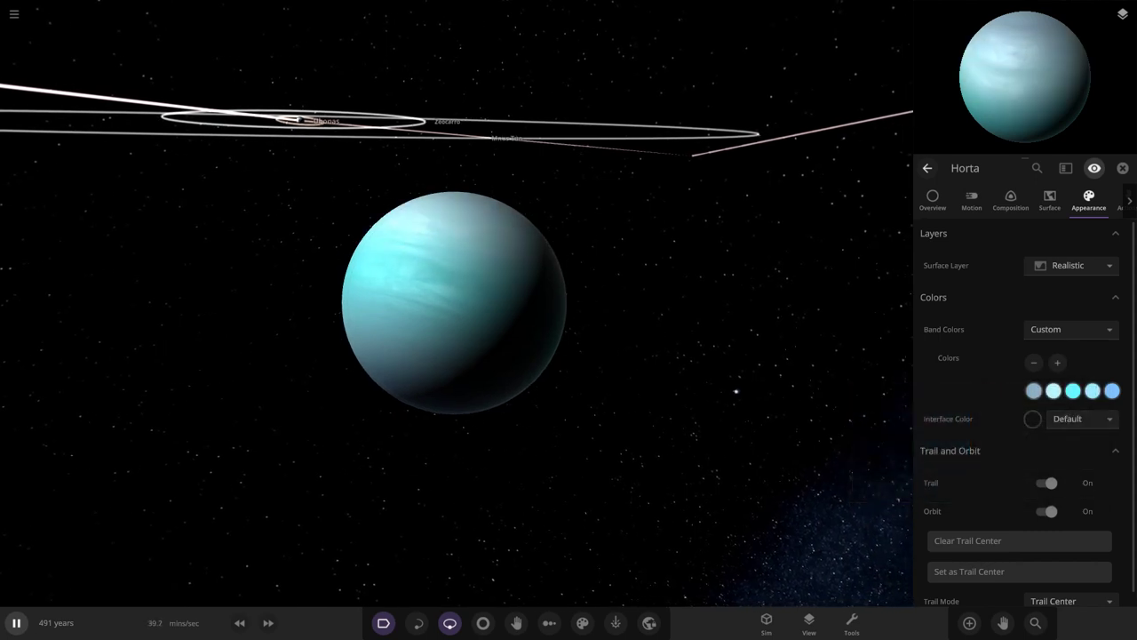
key(Escape)
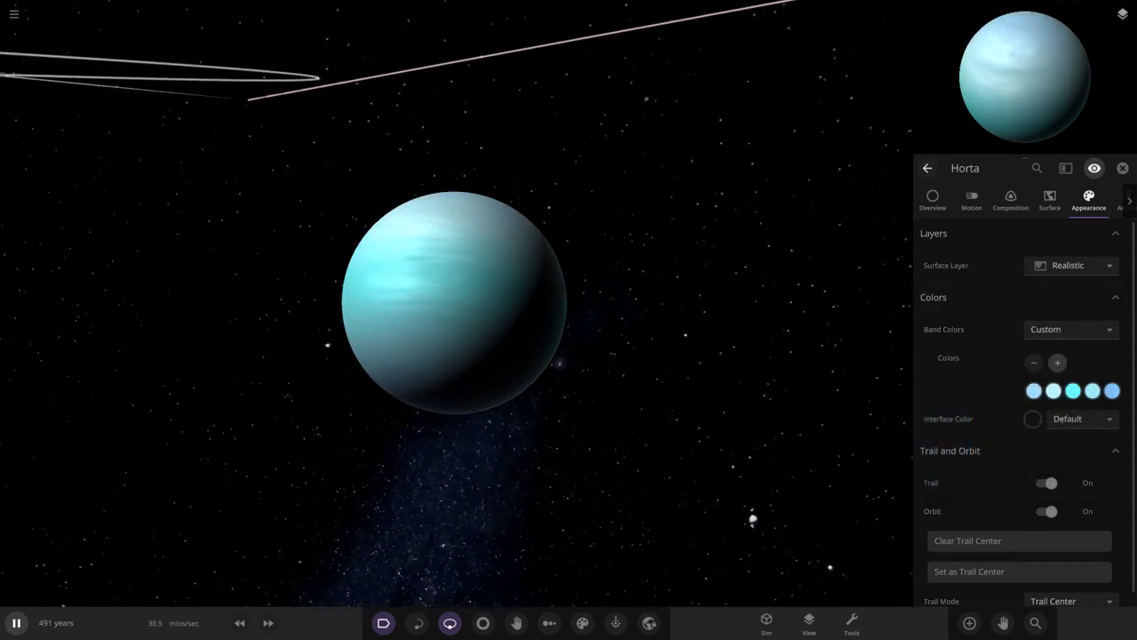
Extend Horta's palette to ten band colors, making the tenth pale cyan and the ninth light blue
click(1112, 405)
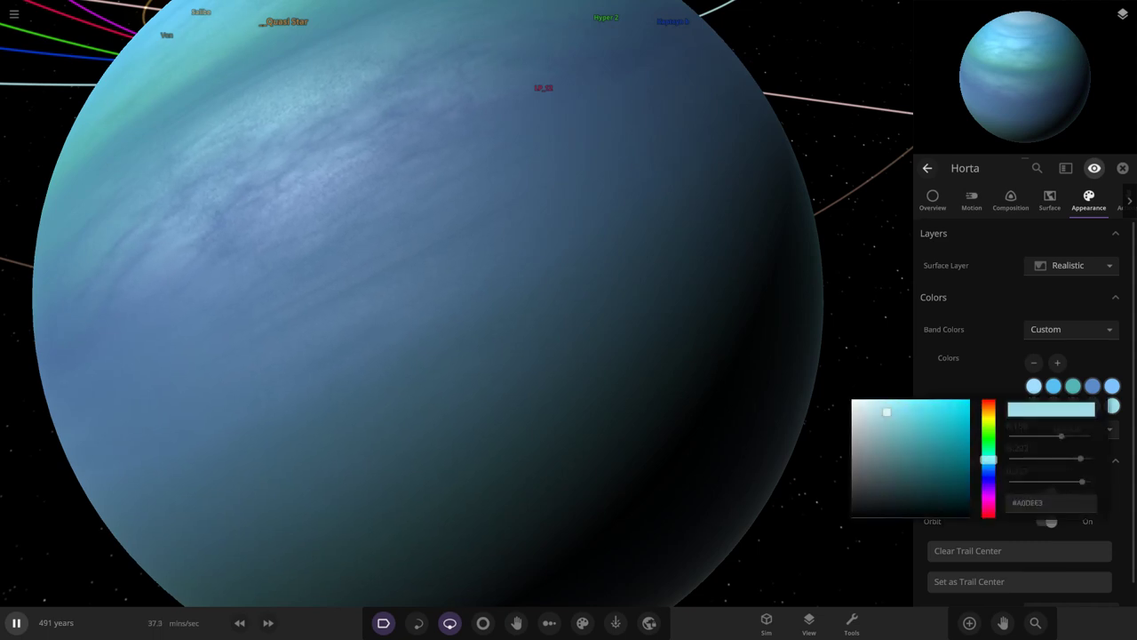
scroll(426, 302, down, 5)
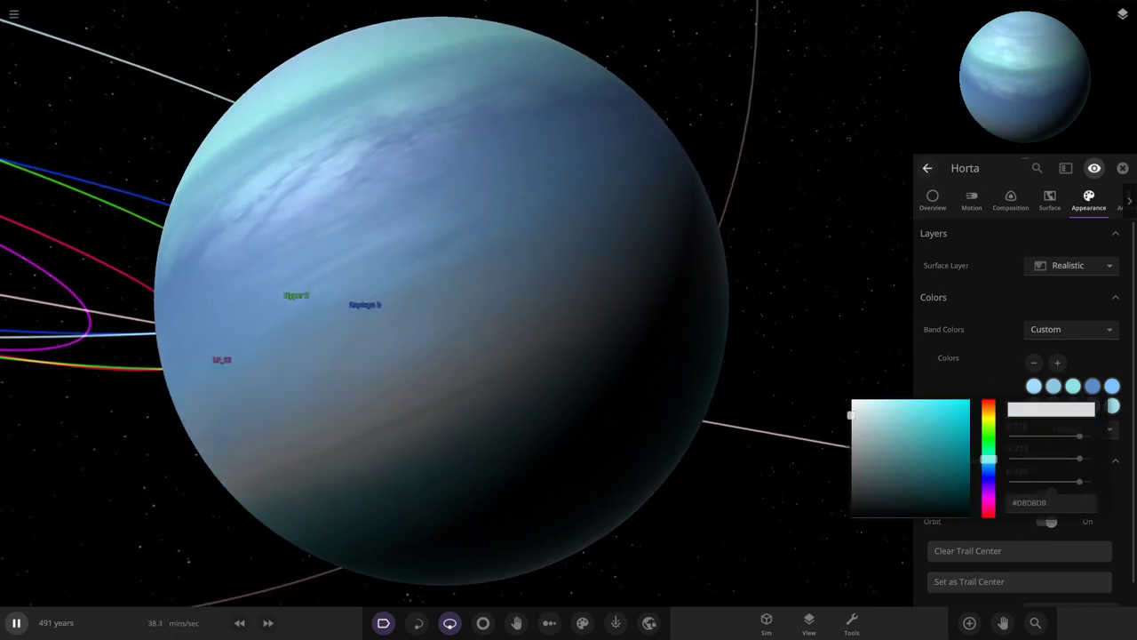
drag(884, 424, 853, 407)
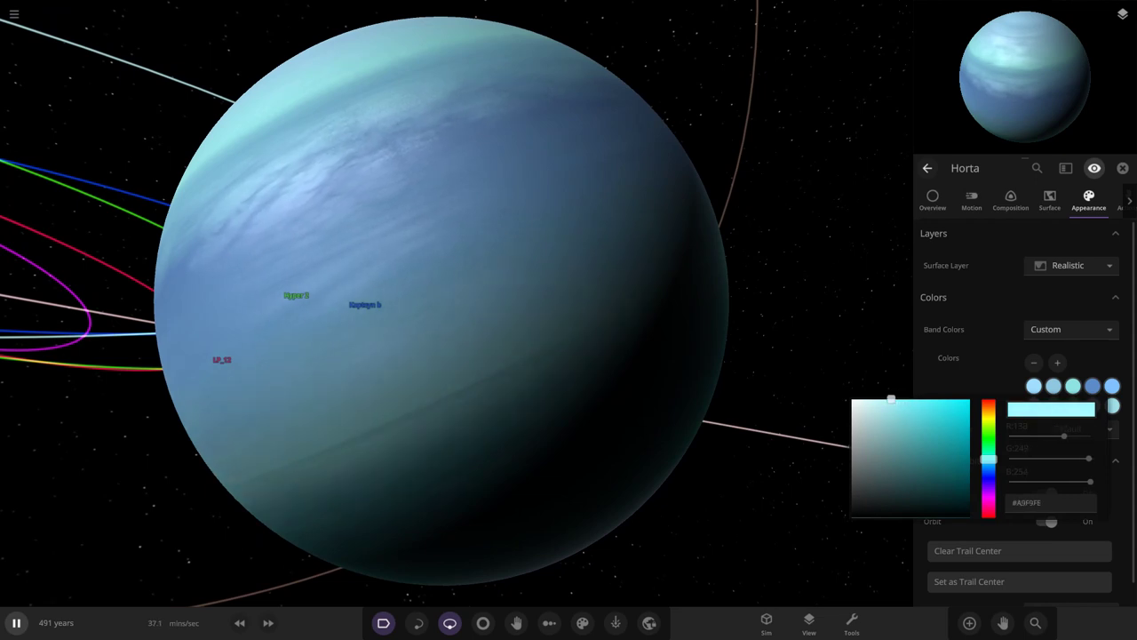
drag(891, 399, 905, 411)
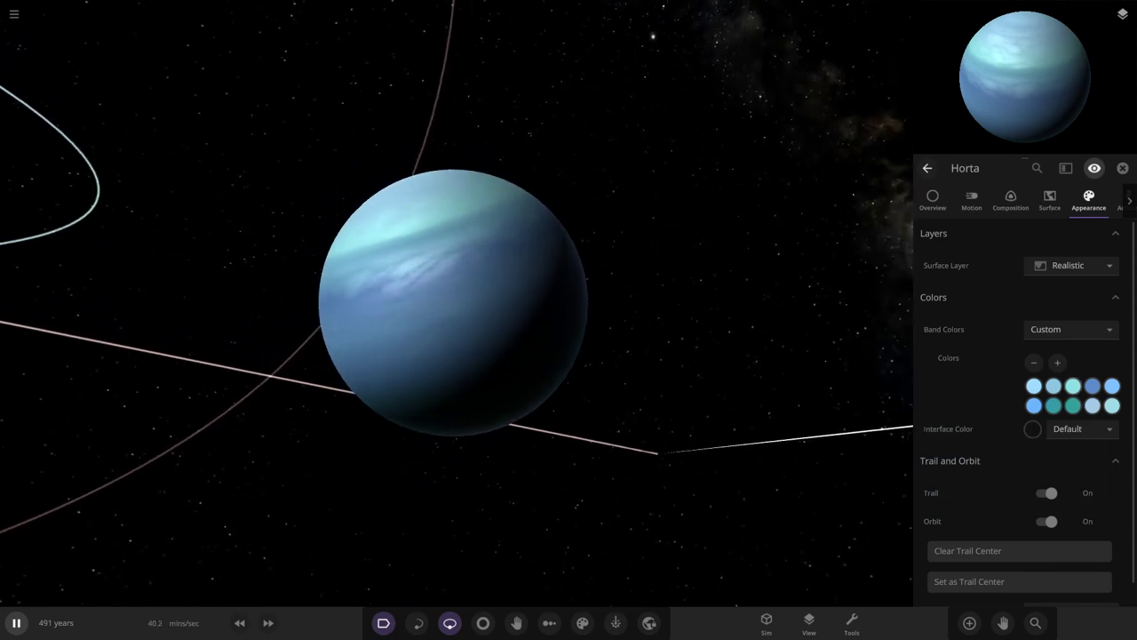
Set Horta's third band to light blue #92DAFC, its eighth to medium blue #376FA2 and its seventh to #3879A6
click(1111, 386)
drag(988, 438, 988, 444)
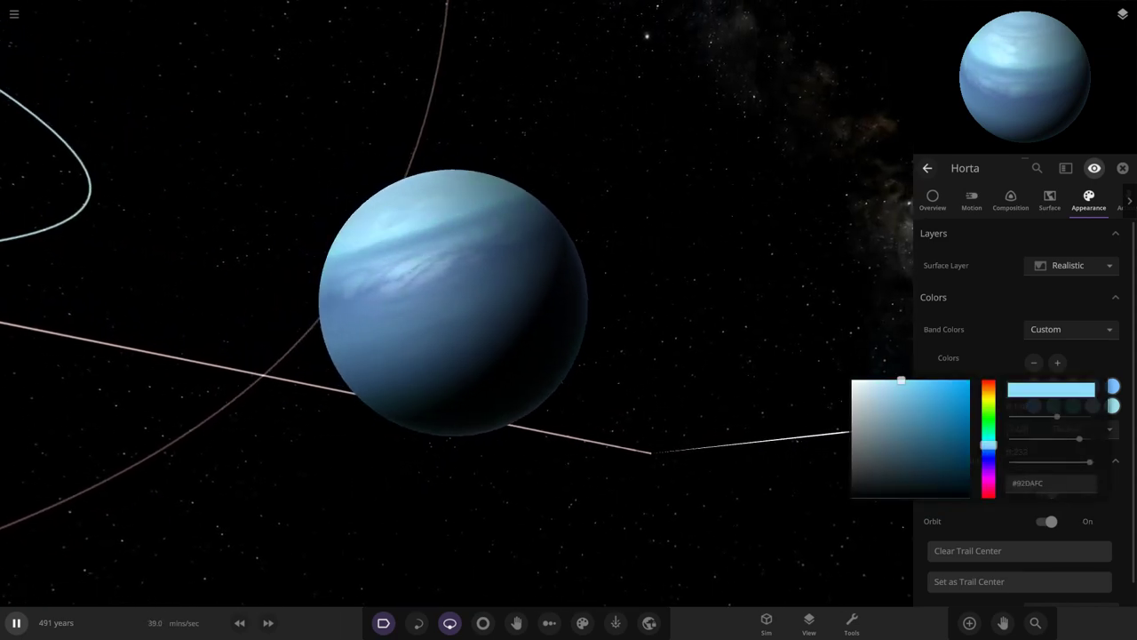
key(Escape)
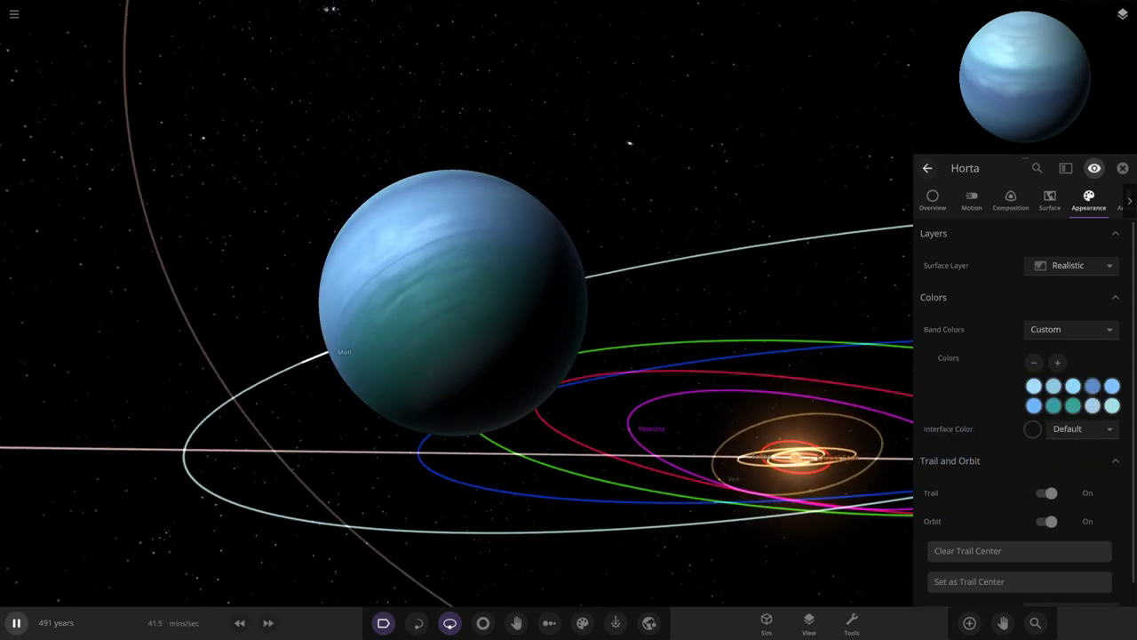
click(1053, 406)
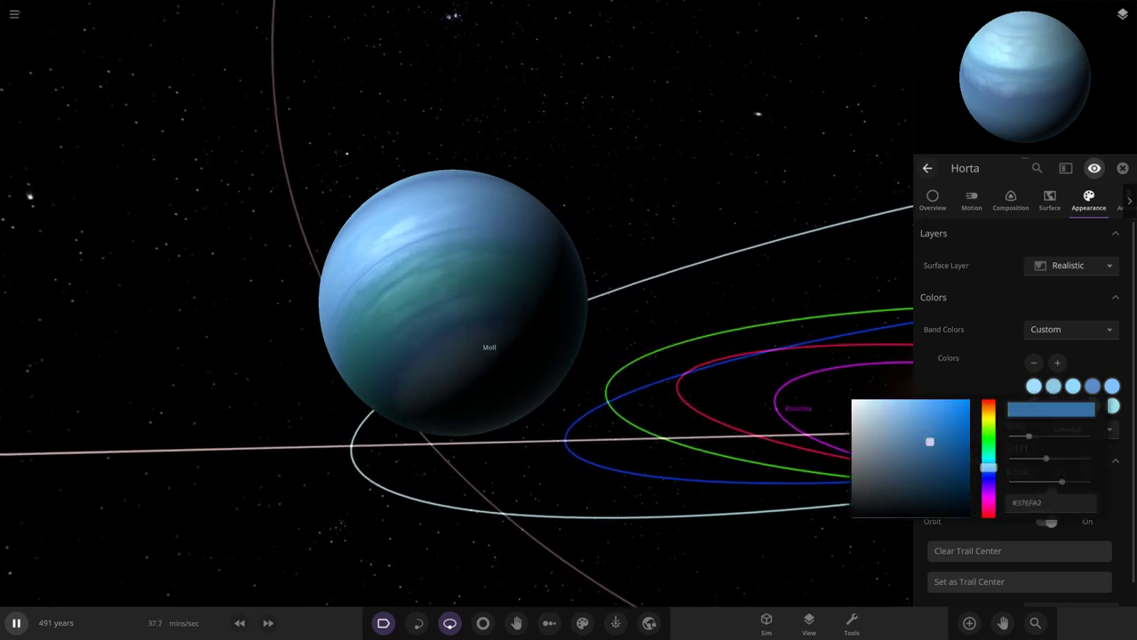
key(Escape)
click(1073, 406)
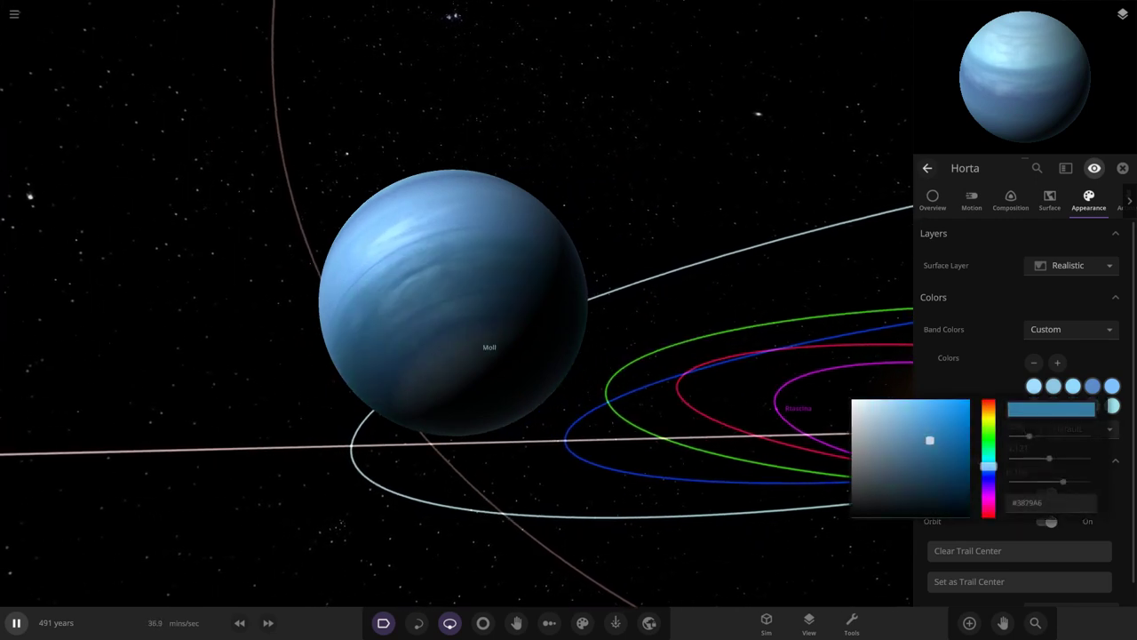
key(Escape)
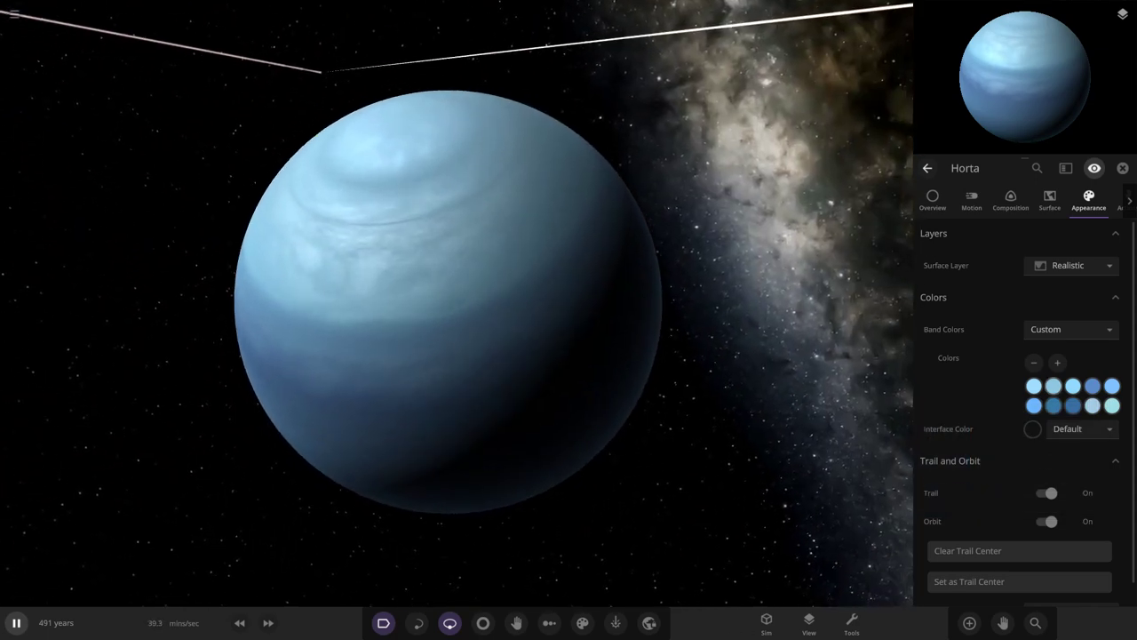
Change Horta's second band color to periwinkle blue
click(1053, 386)
drag(894, 394, 912, 394)
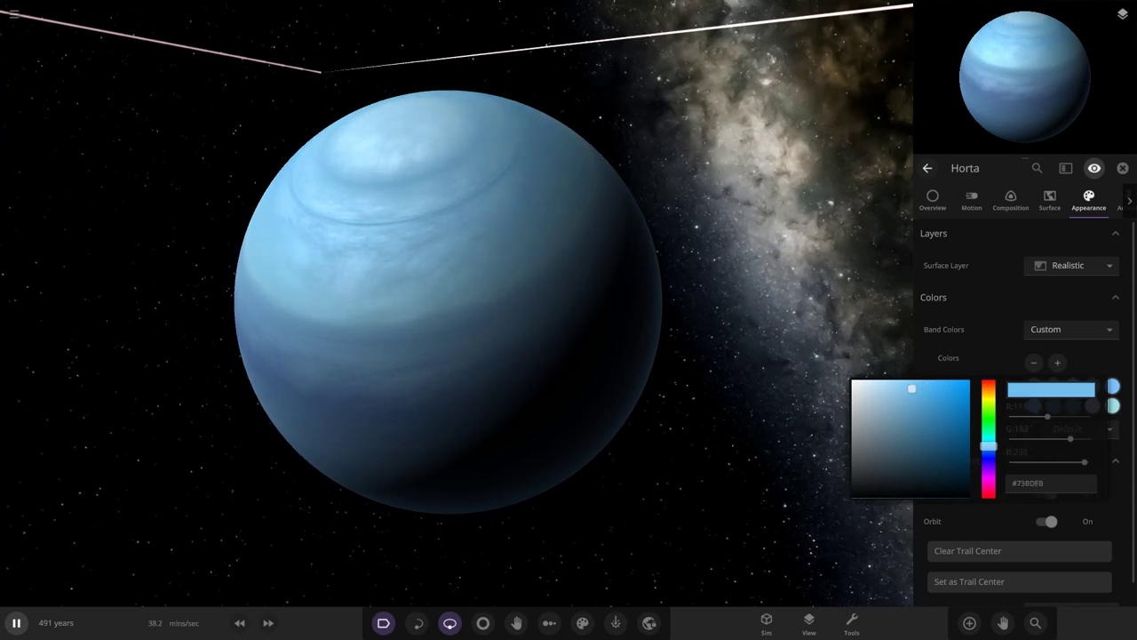
key(Escape)
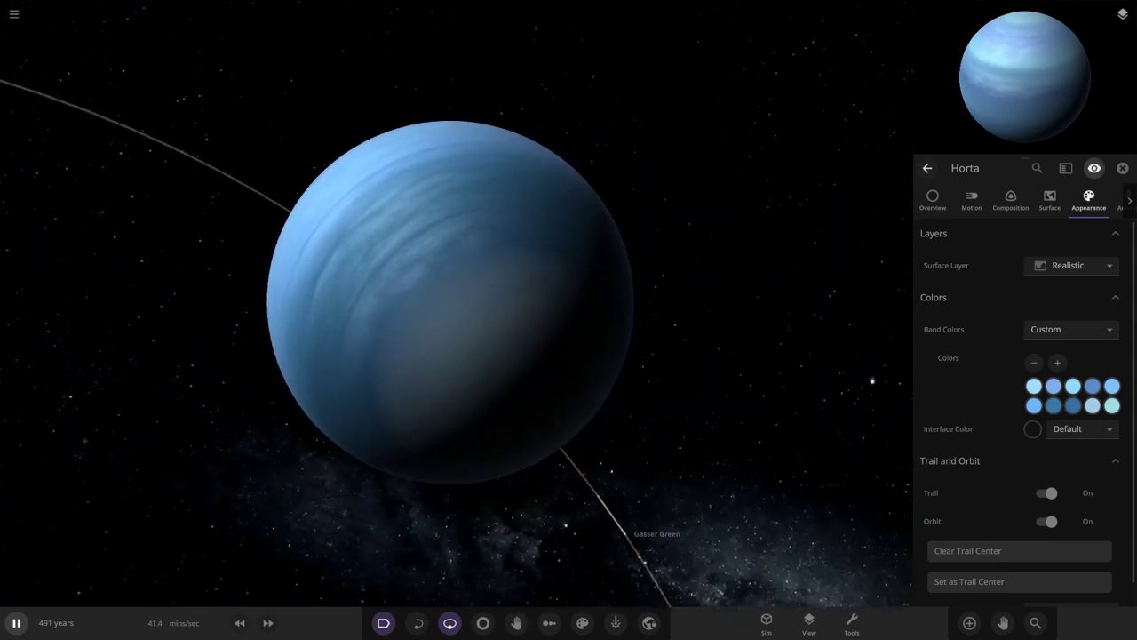
Brighten Horta's tenth band to pale cyan #98E9F5 and tone its eighth and sixth bands to muted grayish blues
click(1113, 405)
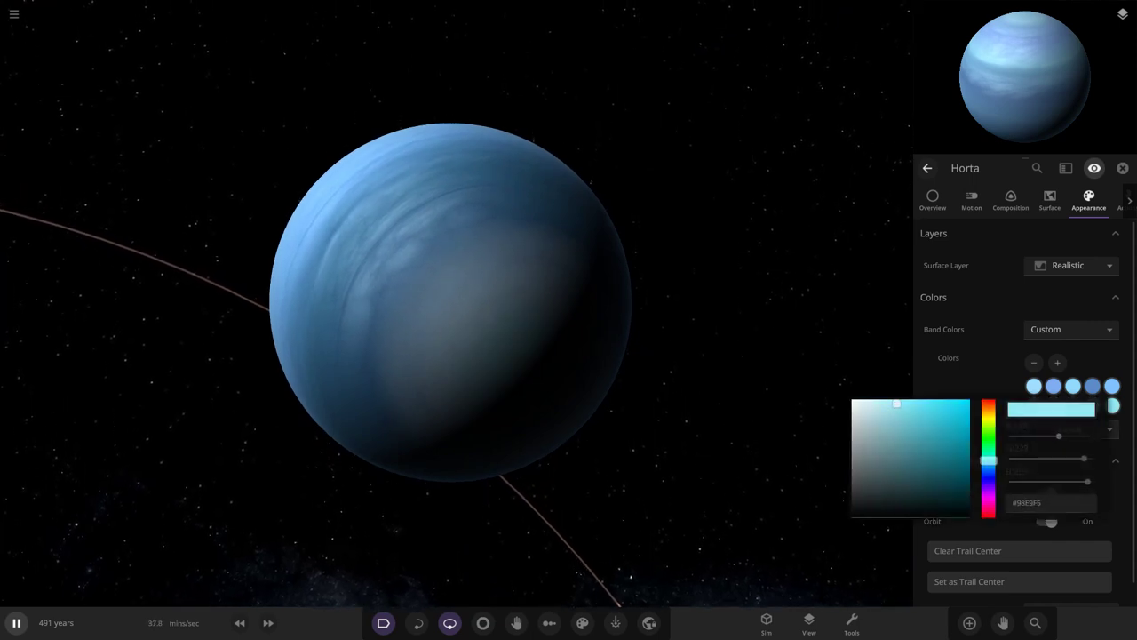
drag(898, 399, 894, 436)
click(930, 441)
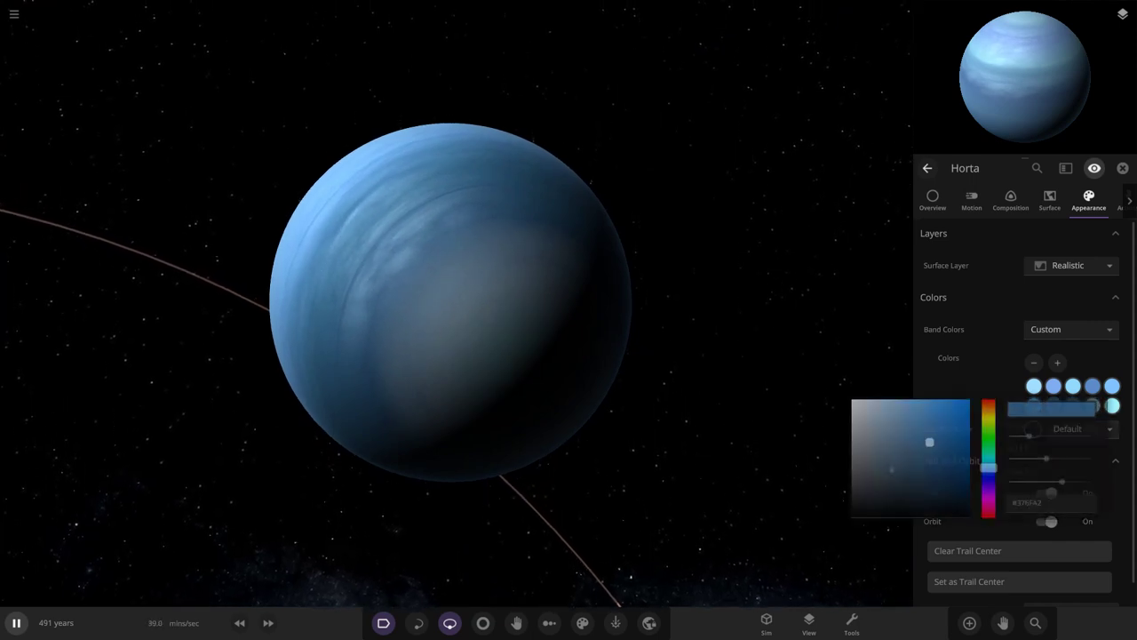
click(894, 432)
click(922, 445)
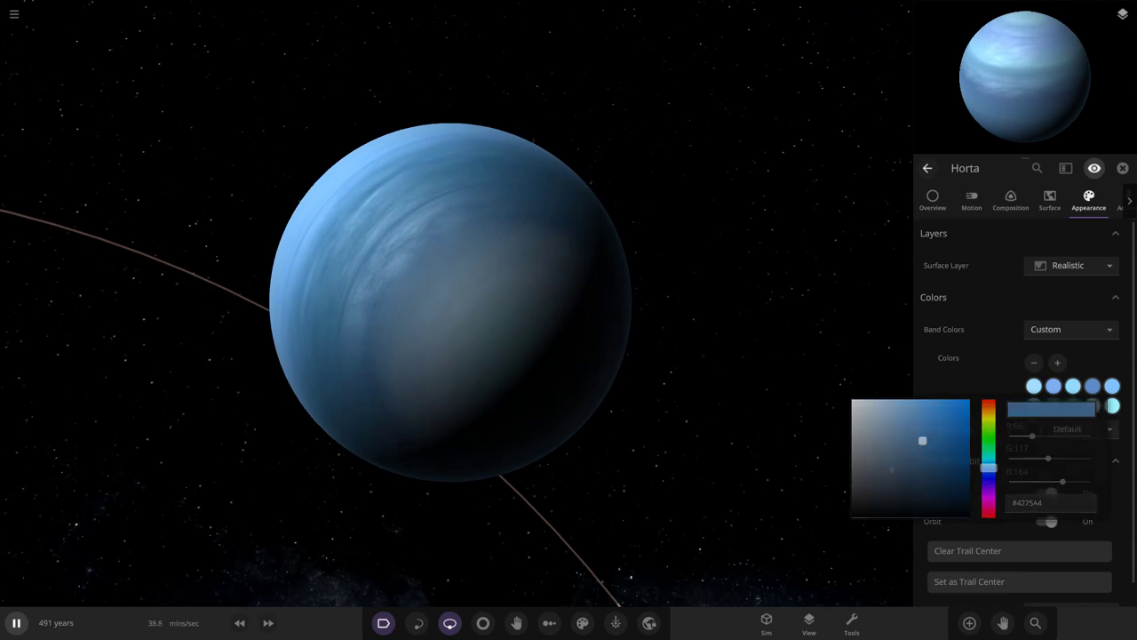
click(851, 445)
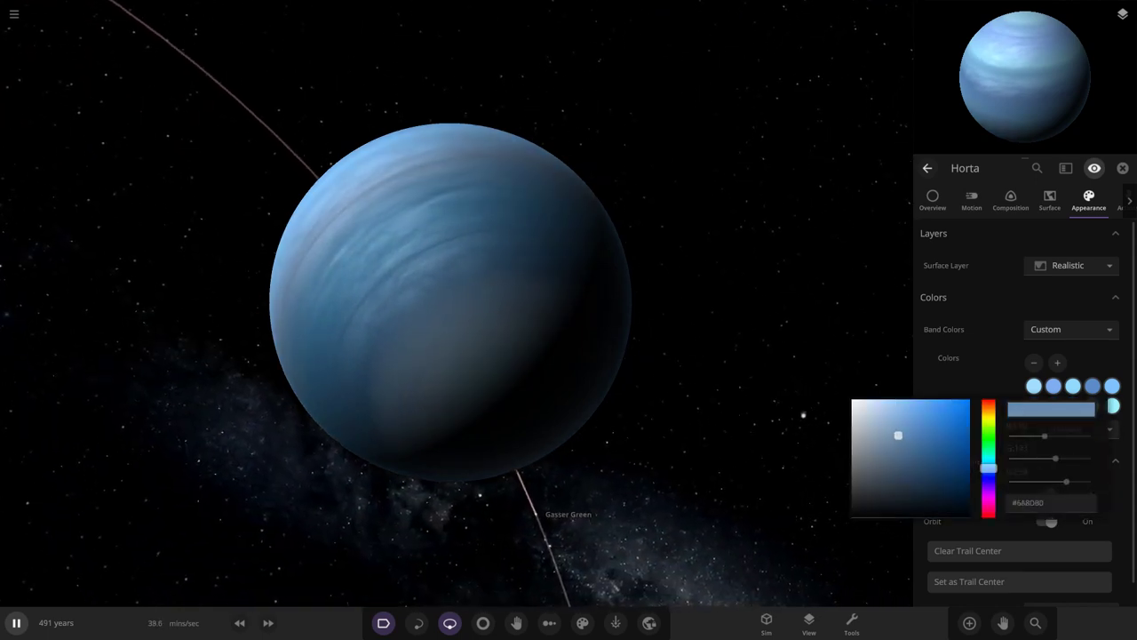
drag(891, 431, 870, 419)
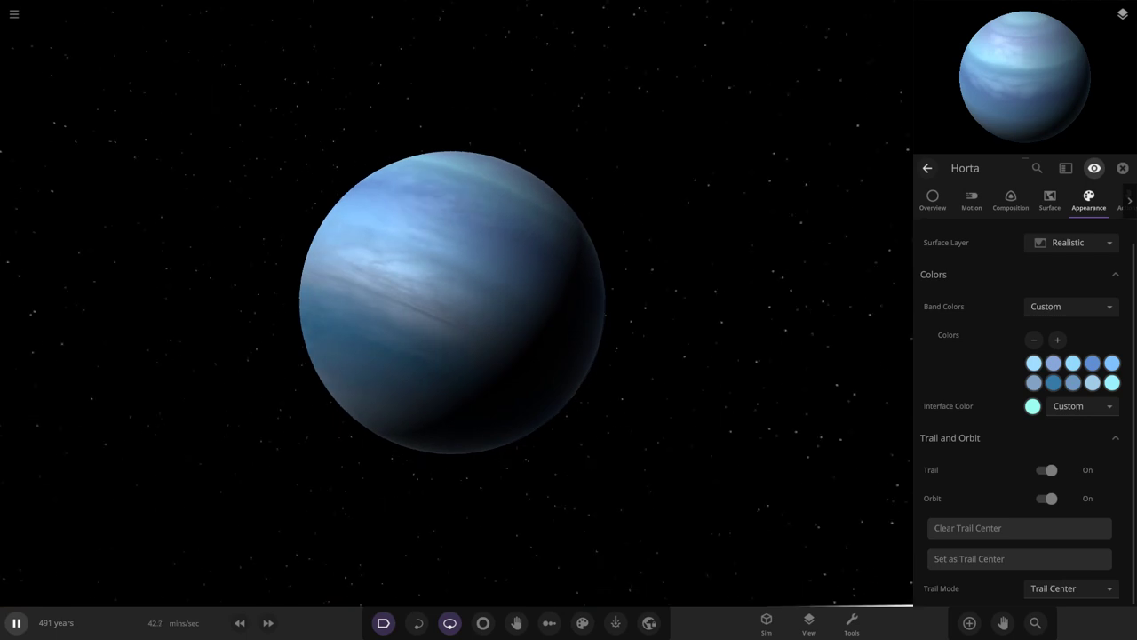
Lighten Horta's seventh band to a softer blue, make its fourth band muted periwinkle, and close the planet's properties
click(1053, 382)
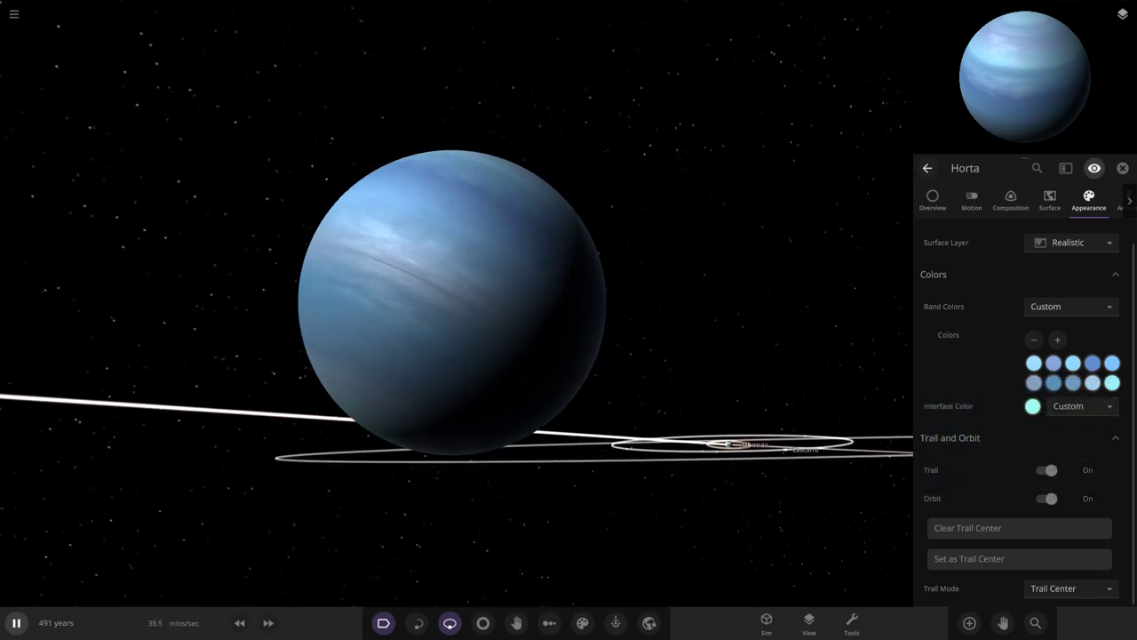
click(1053, 363)
key(Escape)
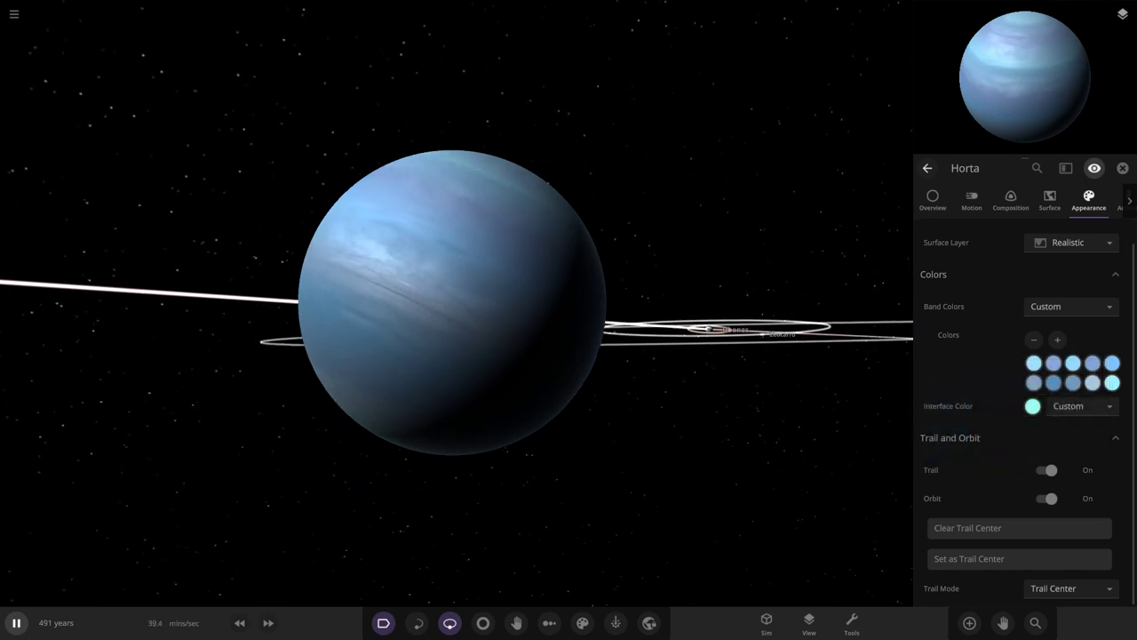
key(Escape)
scroll(569, 303, down, 10)
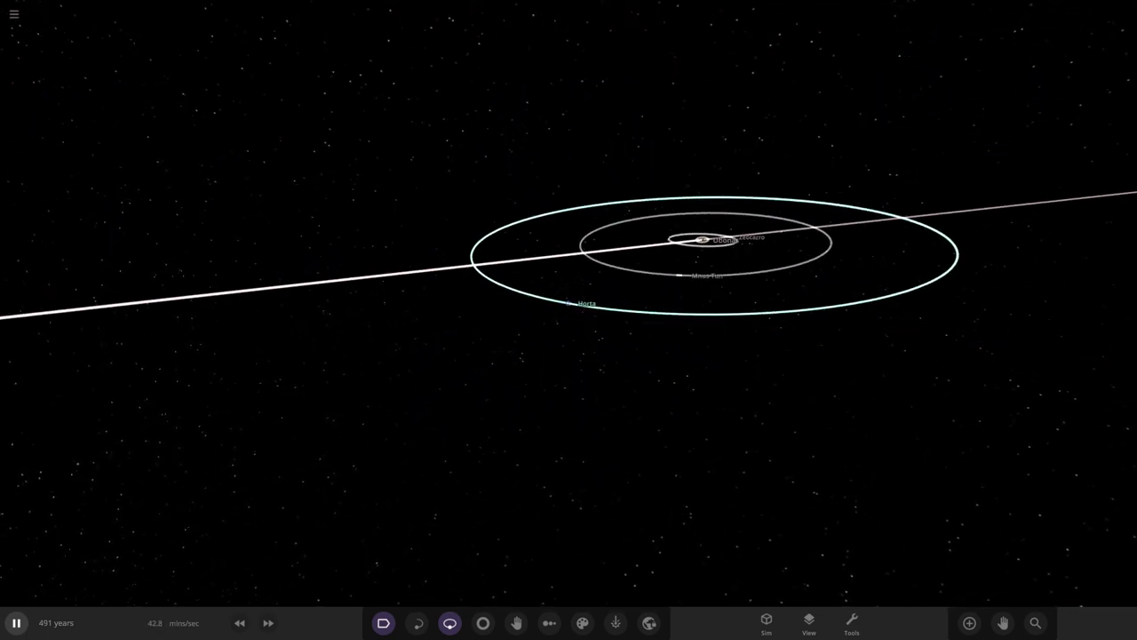
Browse the simulation's list of bodies and inspect Kapteyn b's appearance settings
click(1035, 623)
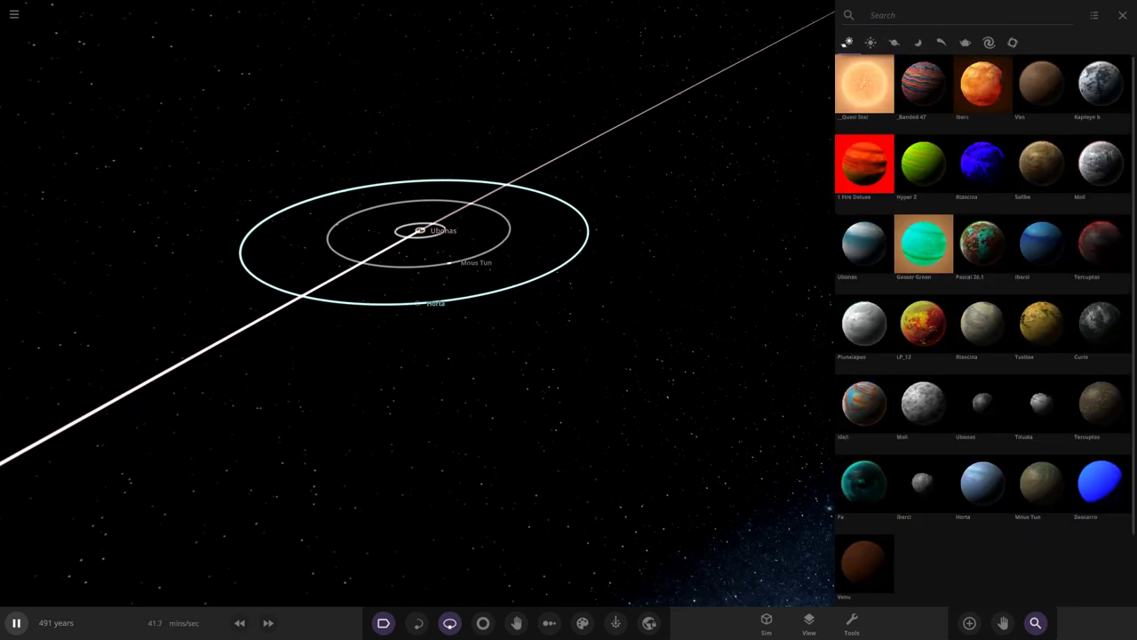
key(Escape)
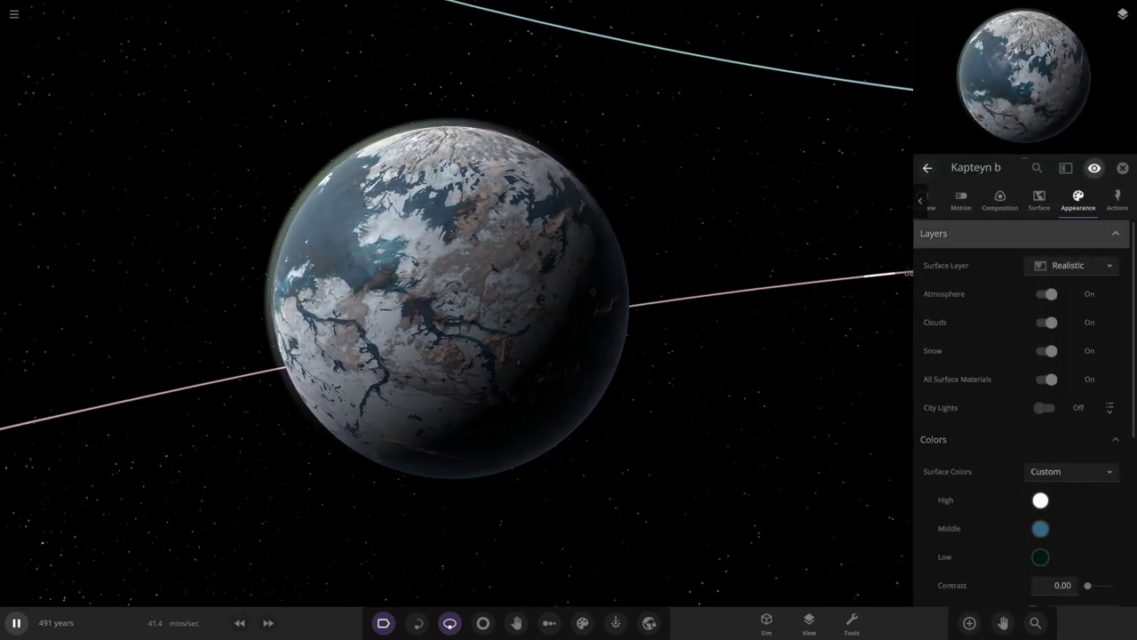
click(1047, 350)
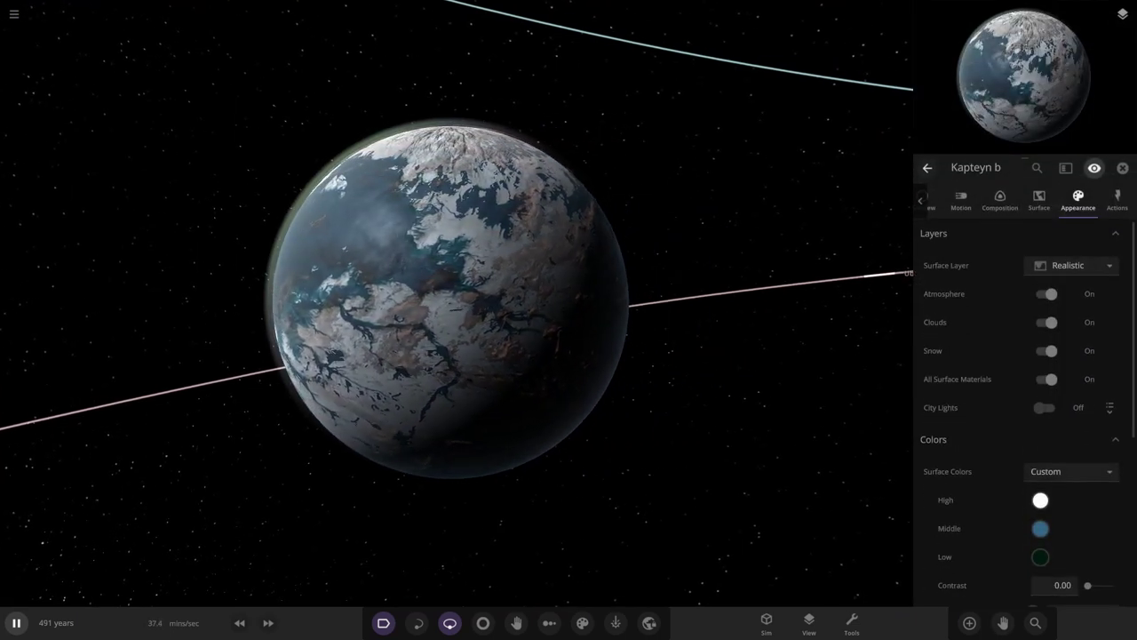
key(Escape)
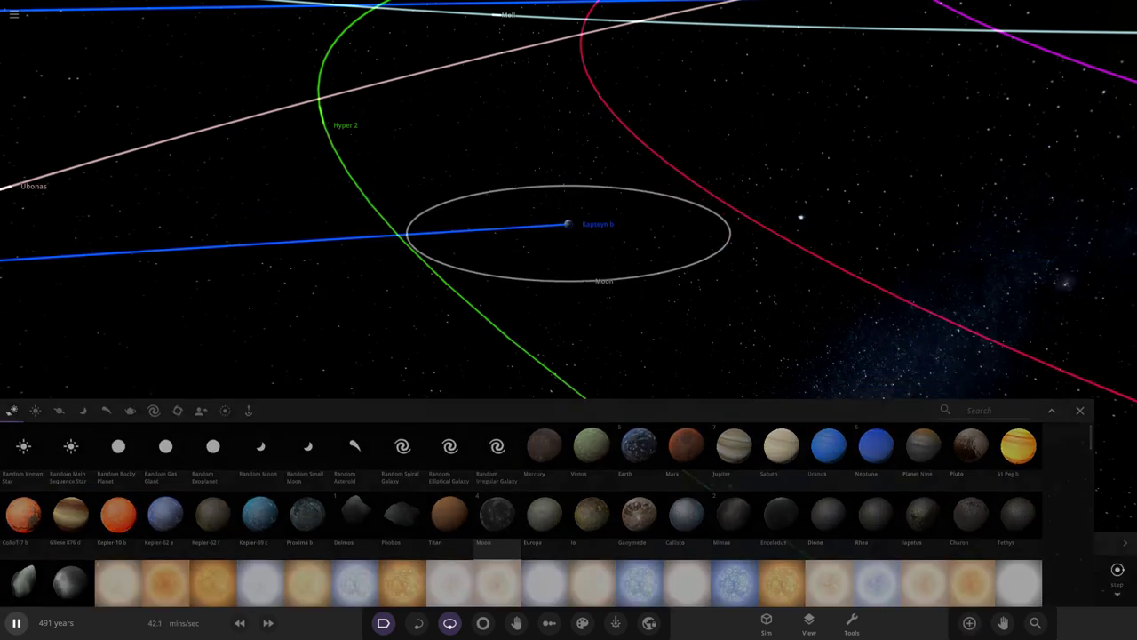
Place a Moon in orbit around Kapteyn b and switch its surface colors to Custom
click(586, 378)
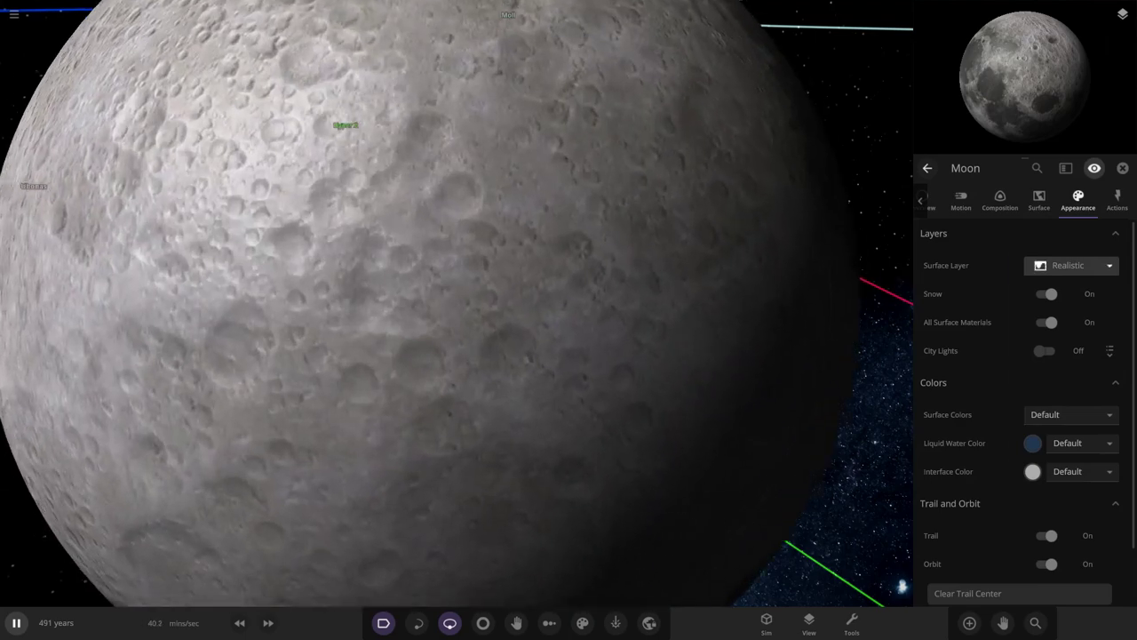
click(1075, 265)
click(1066, 269)
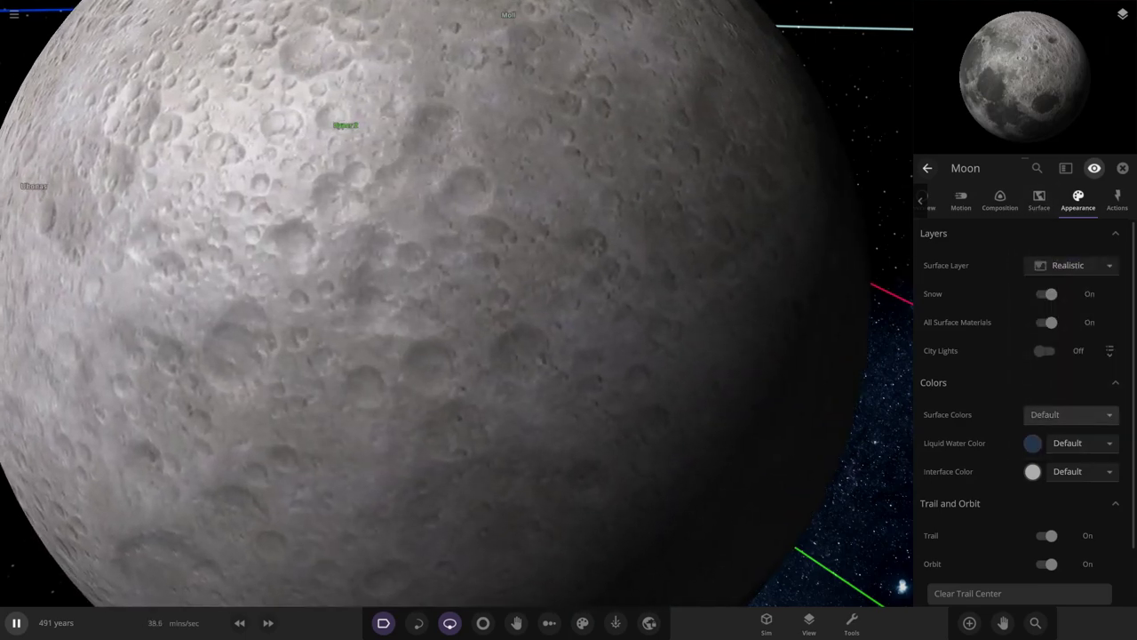
click(1071, 414)
click(1070, 444)
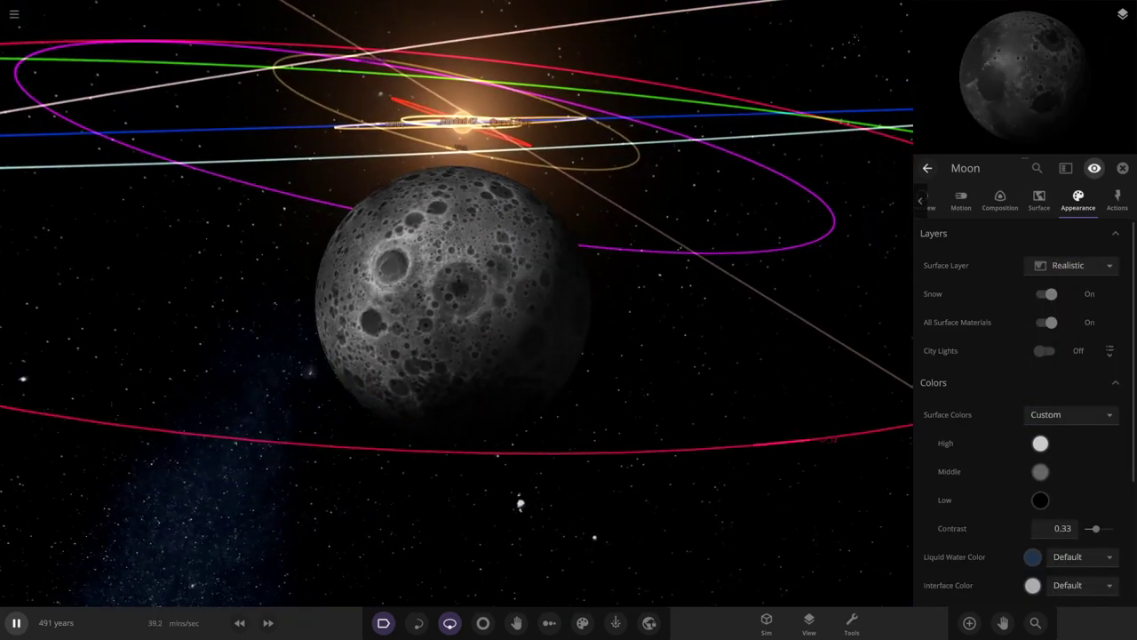
Set the Moon's low surface color to white (#FEFEFE), its high color to black (#000000) and its middle color to near-black (#080707)
click(1041, 500)
click(859, 487)
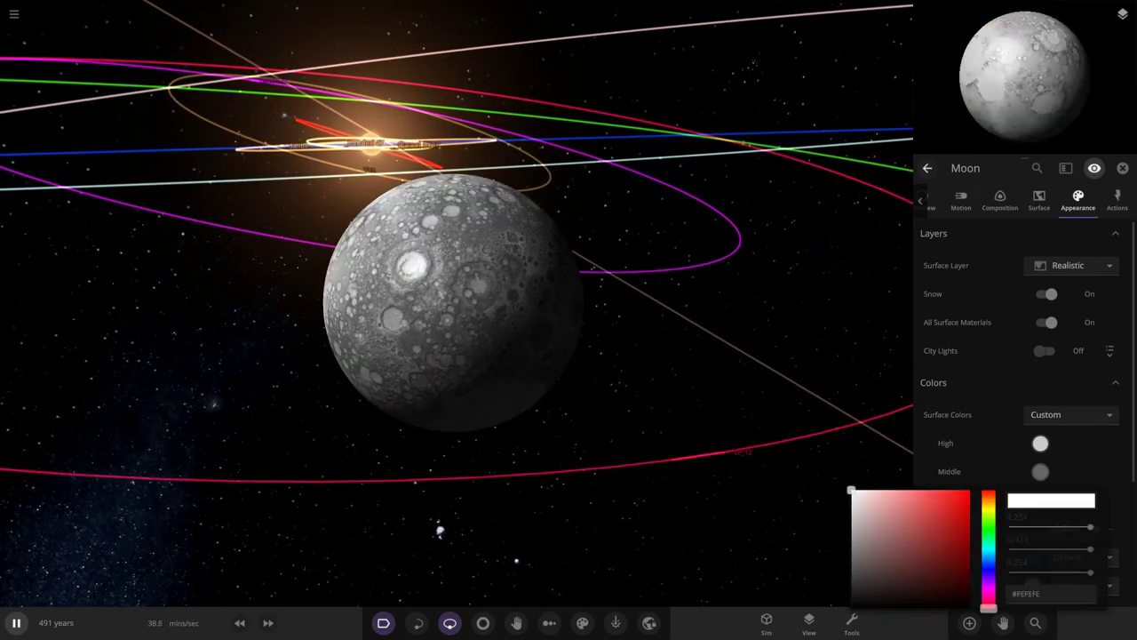
click(1040, 499)
click(1040, 471)
click(936, 505)
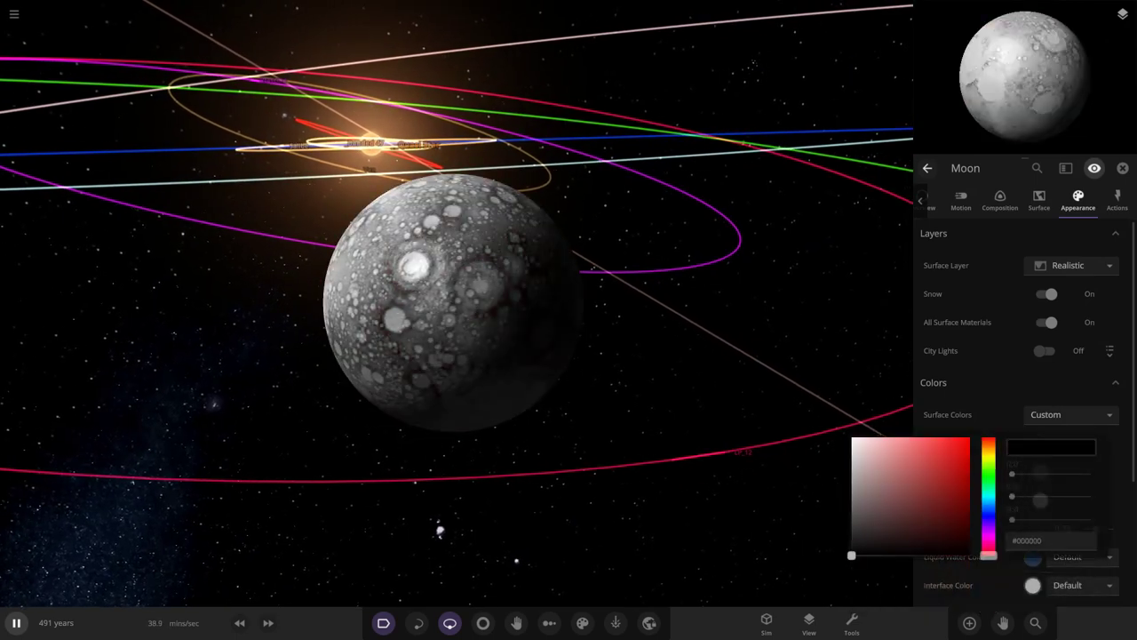
click(1041, 471)
click(1040, 500)
drag(885, 536, 858, 579)
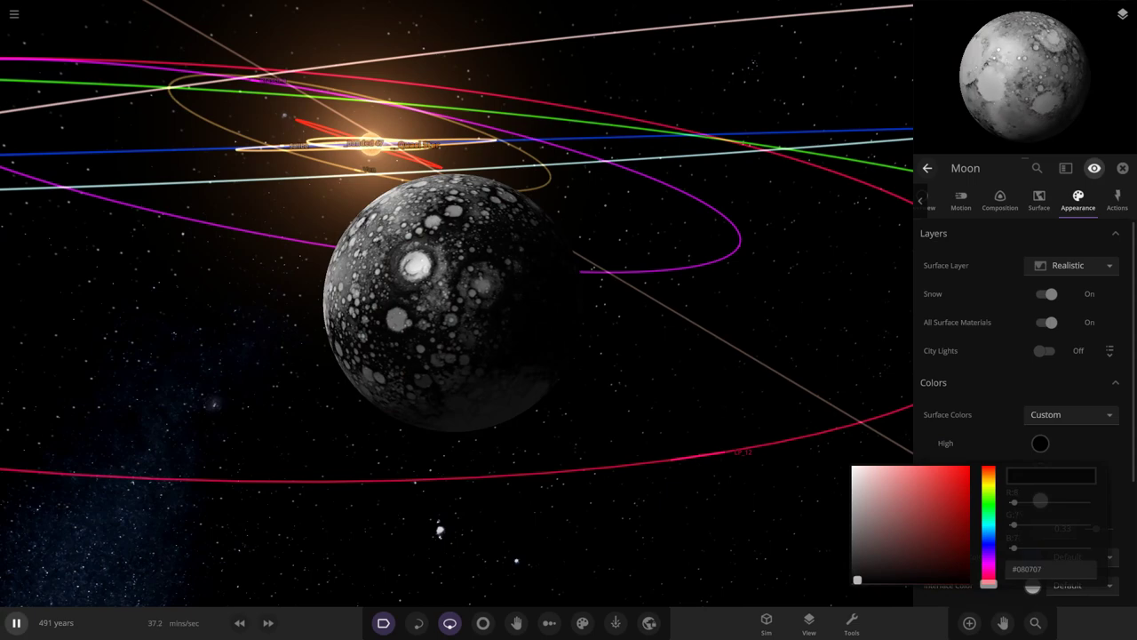
key(Escape)
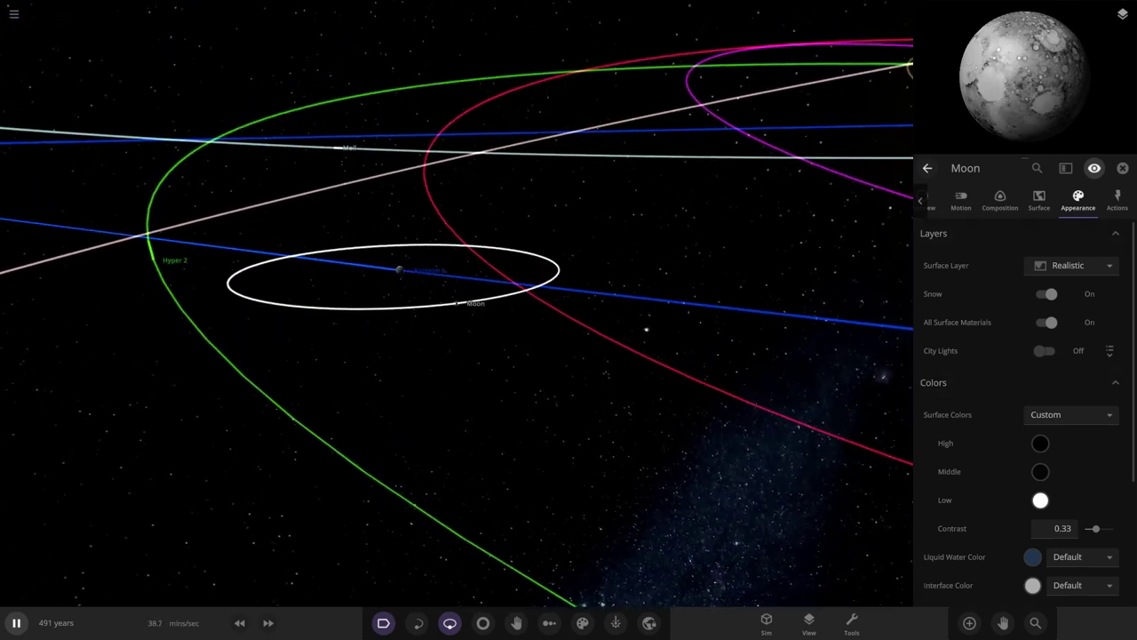
Enlarge the Moon's radius to about 0.28 earth in its overview and close its properties
click(929, 203)
click(1063, 293)
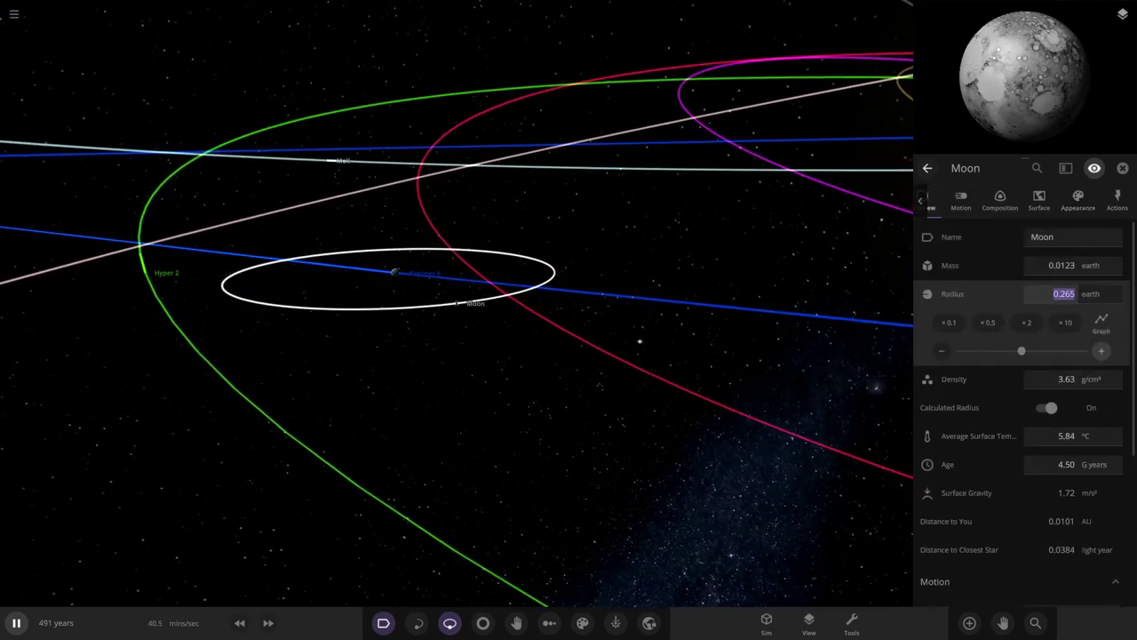
key(Escape)
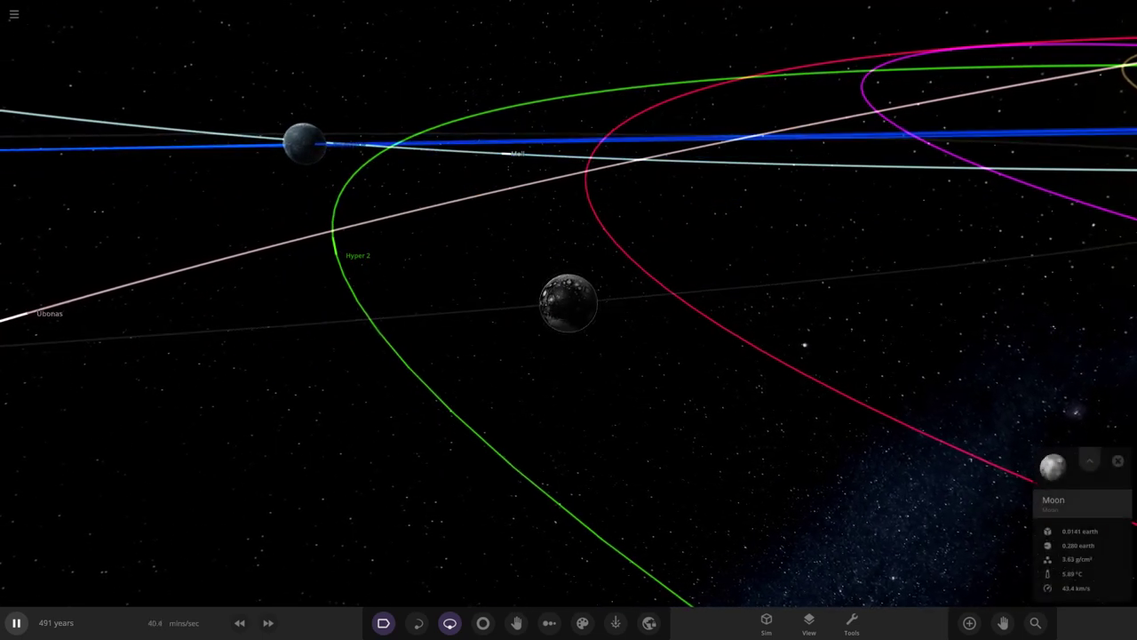
Review the Moon's appearance settings and the simulation's list of bodies
click(1090, 461)
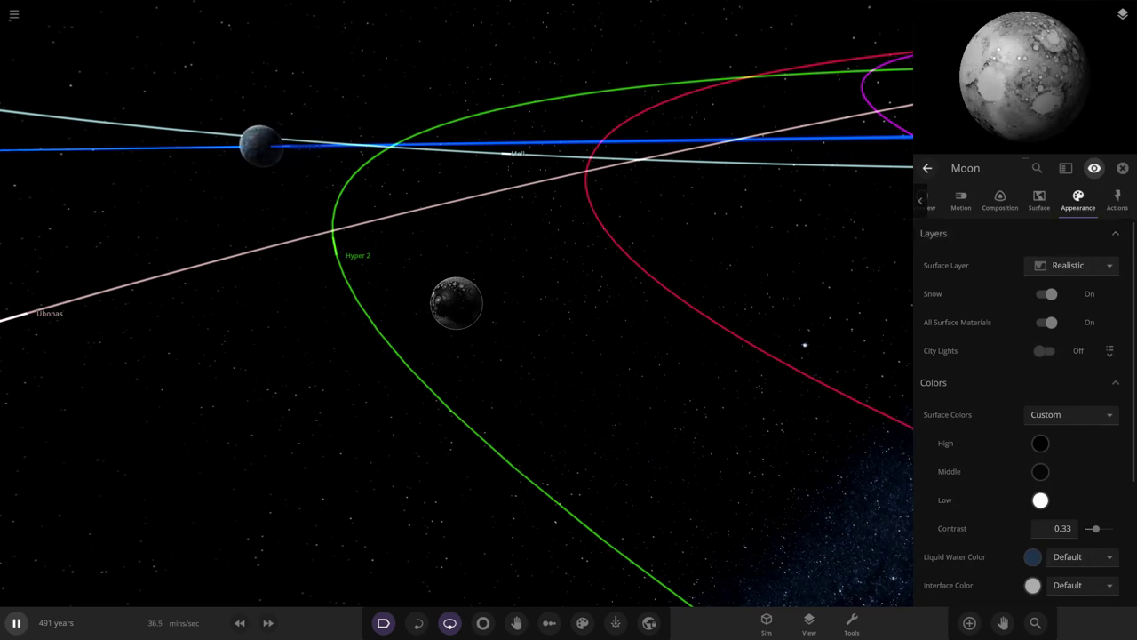
click(1035, 622)
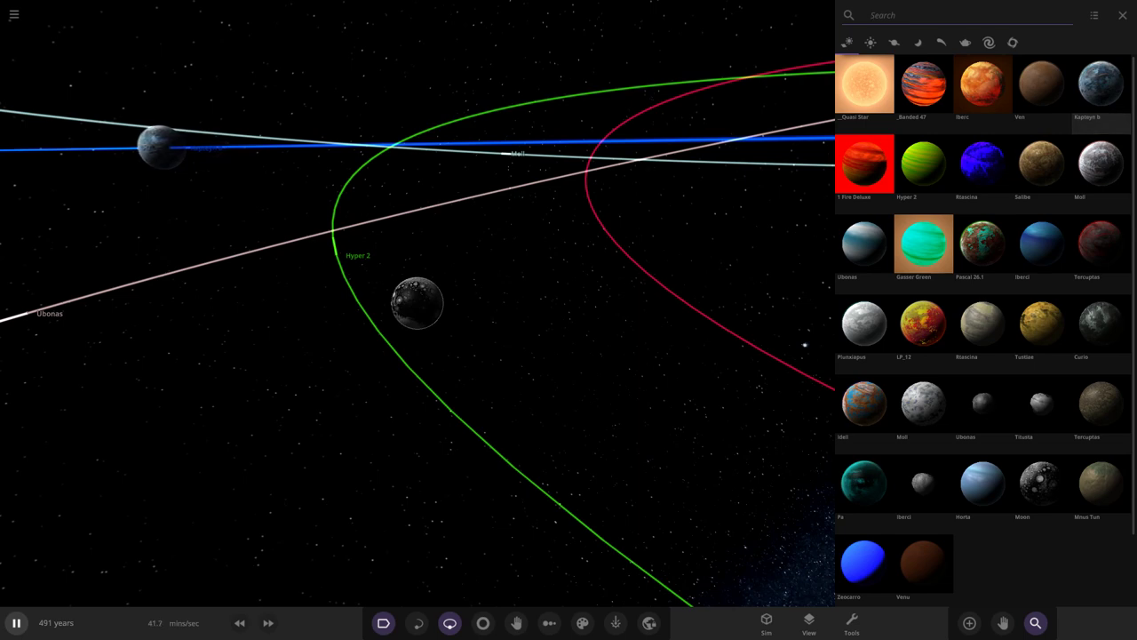
click(1123, 15)
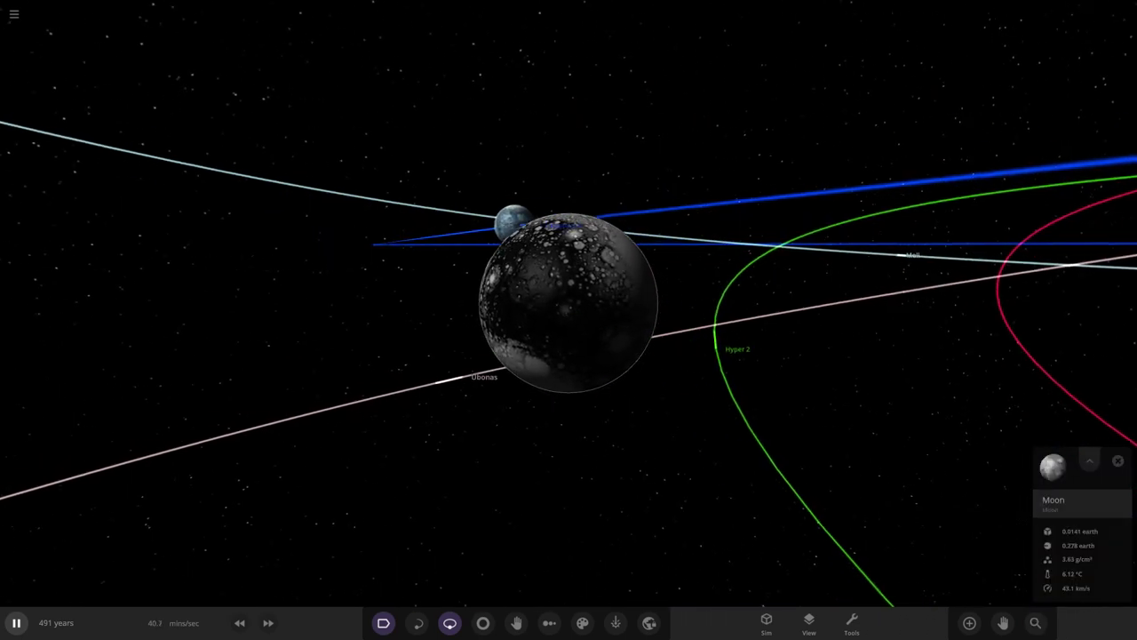
Open the overview of the Moon orbiting Kapteyn b and rename it Kap Moon
scroll(568, 304, down, 10)
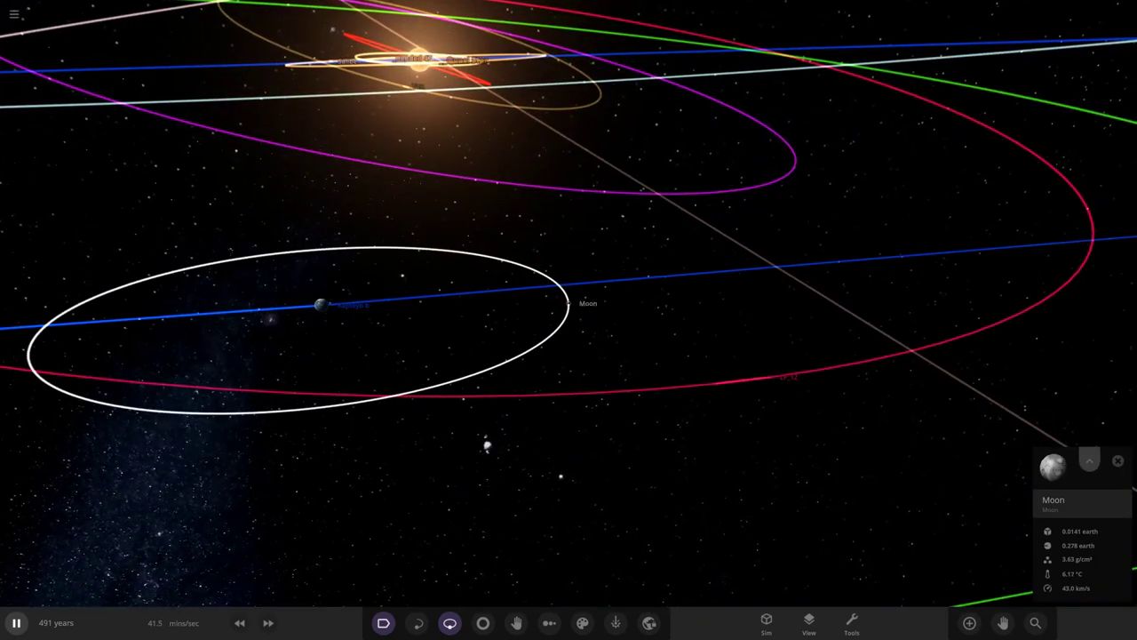
key(i)
click(928, 201)
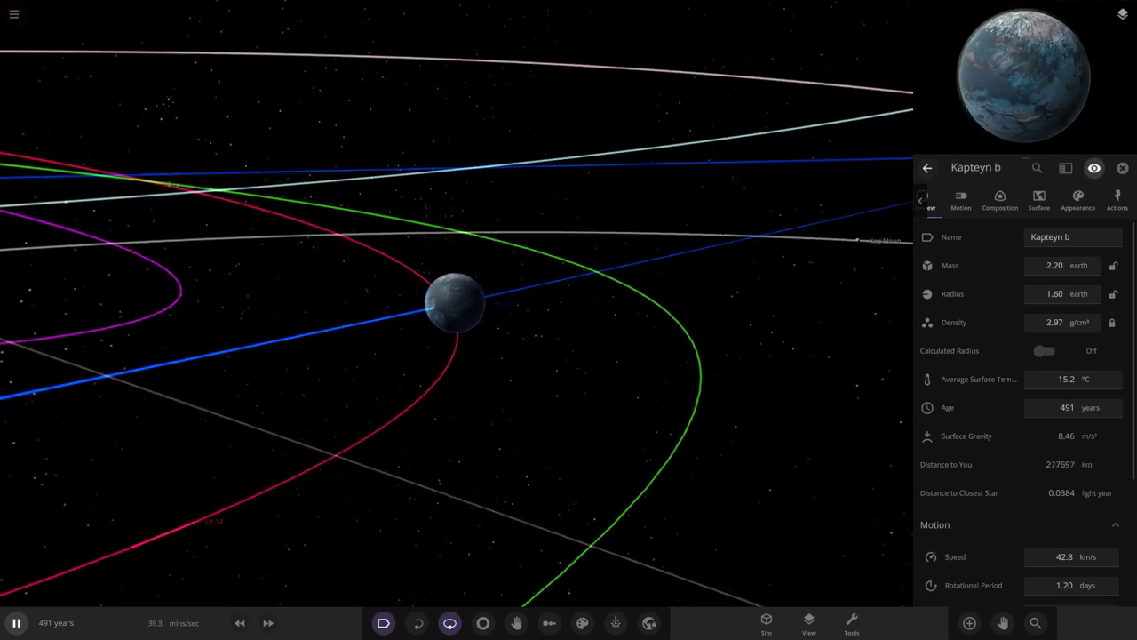
Examine Kapteyn b's composition, Earth similarity and life likelihood, and close its properties
click(1039, 200)
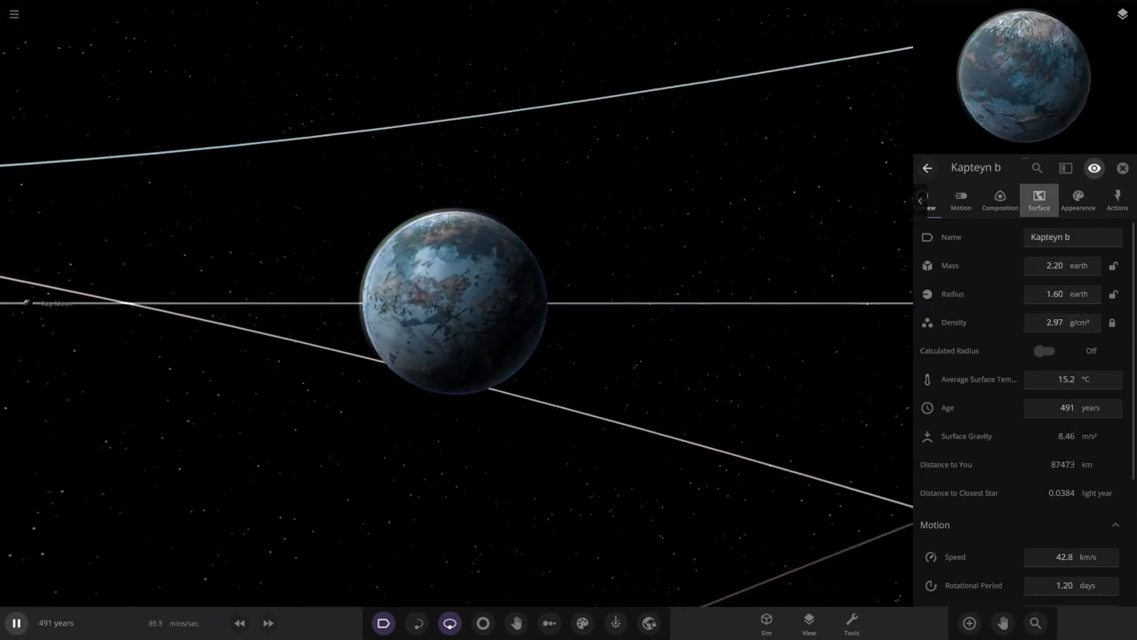
click(1000, 200)
scroll(1022, 427, down, 5)
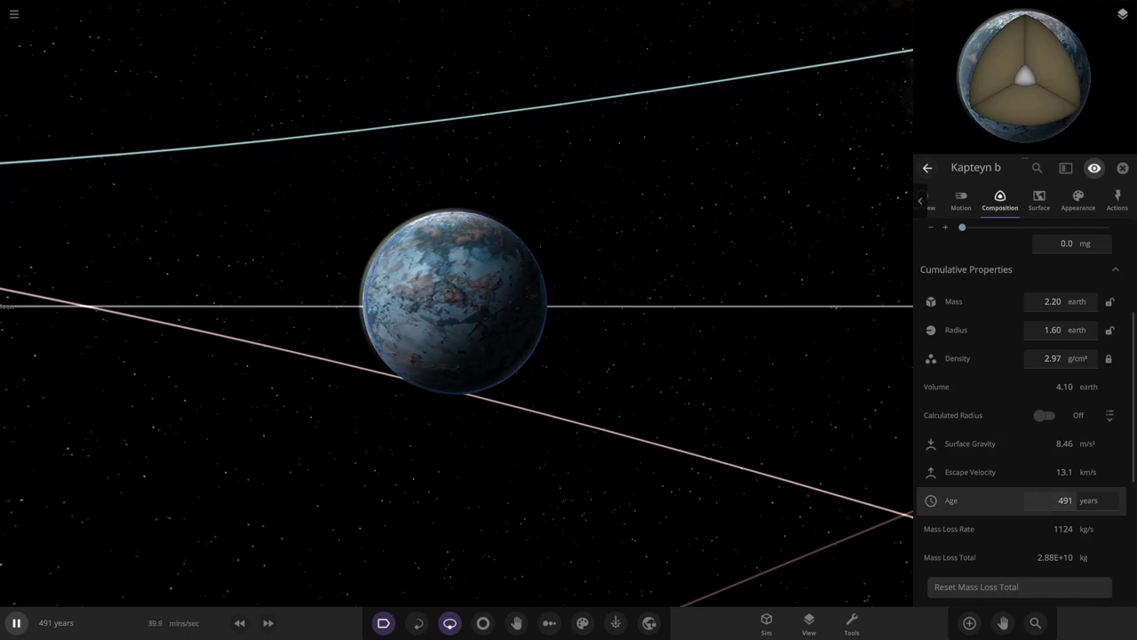
scroll(1022, 445, down, 3)
scroll(1093, 445, down, 2)
mouse_move(968, 463)
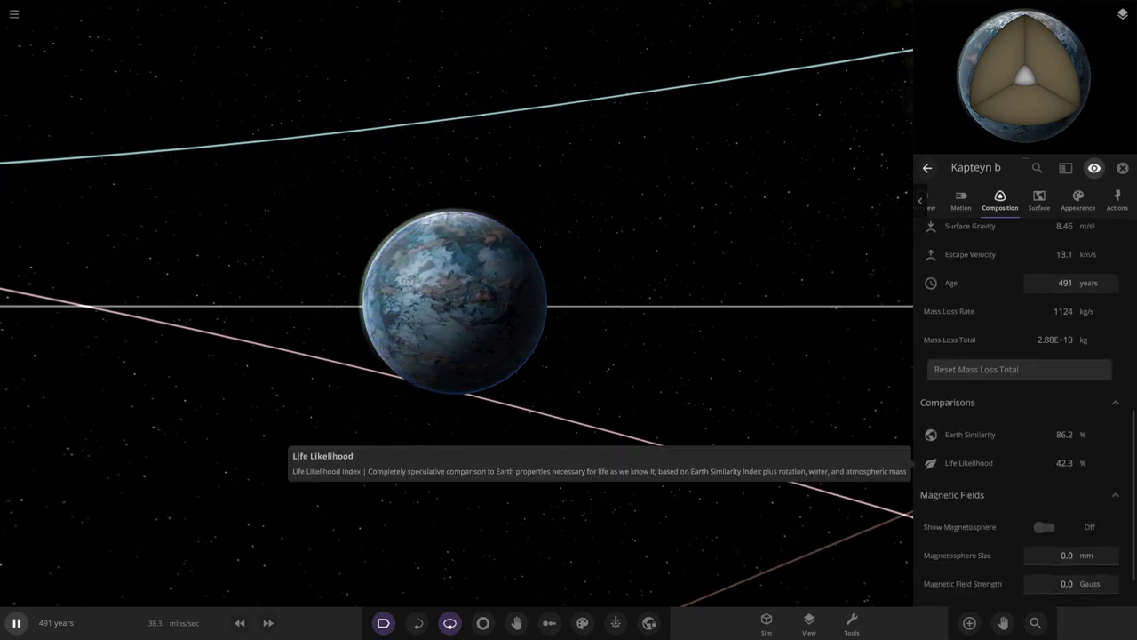
scroll(453, 303, up, 5)
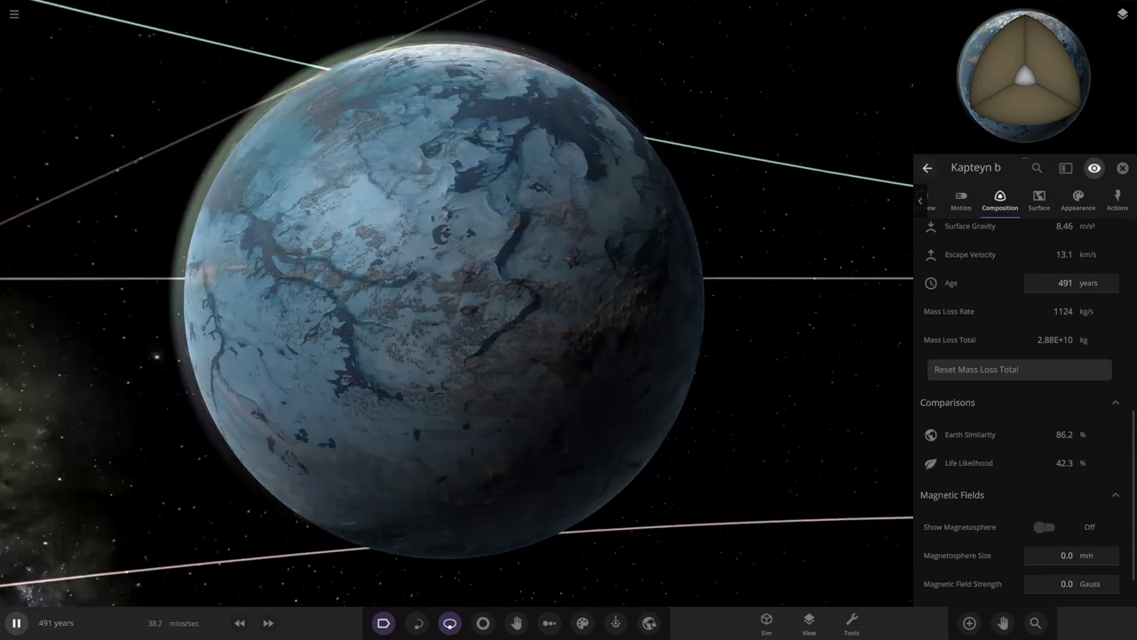
click(928, 200)
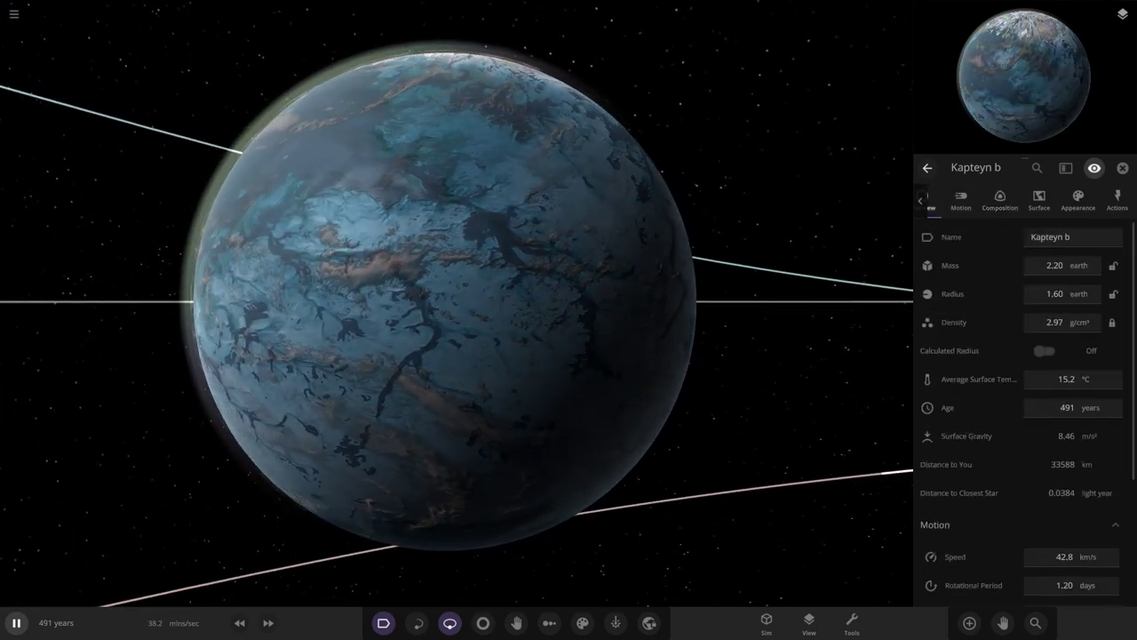
click(1122, 167)
Save the simulation as Quasi System with a refreshed overview thumbnail, replacing the existing local copy
scroll(569, 302, down, 10)
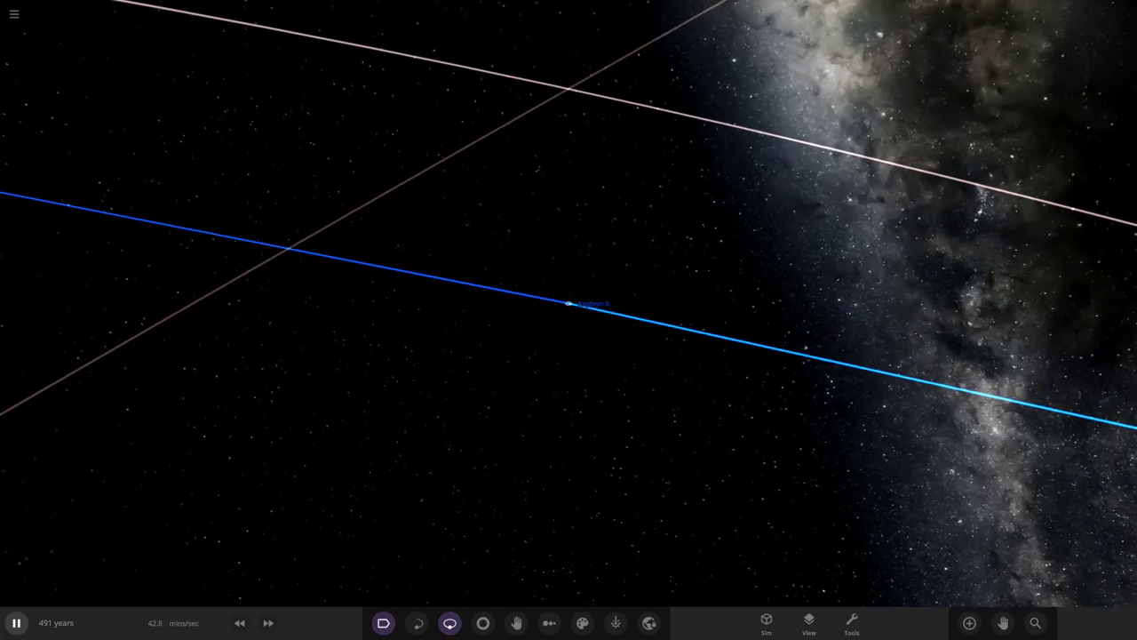
scroll(569, 302, down, 5)
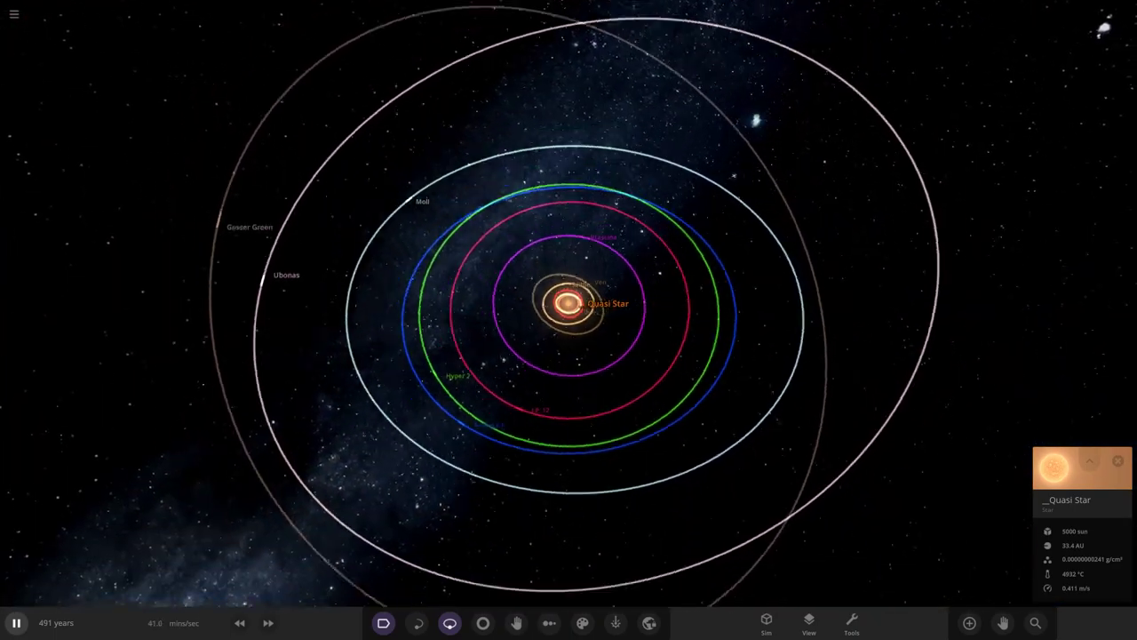
key(Escape)
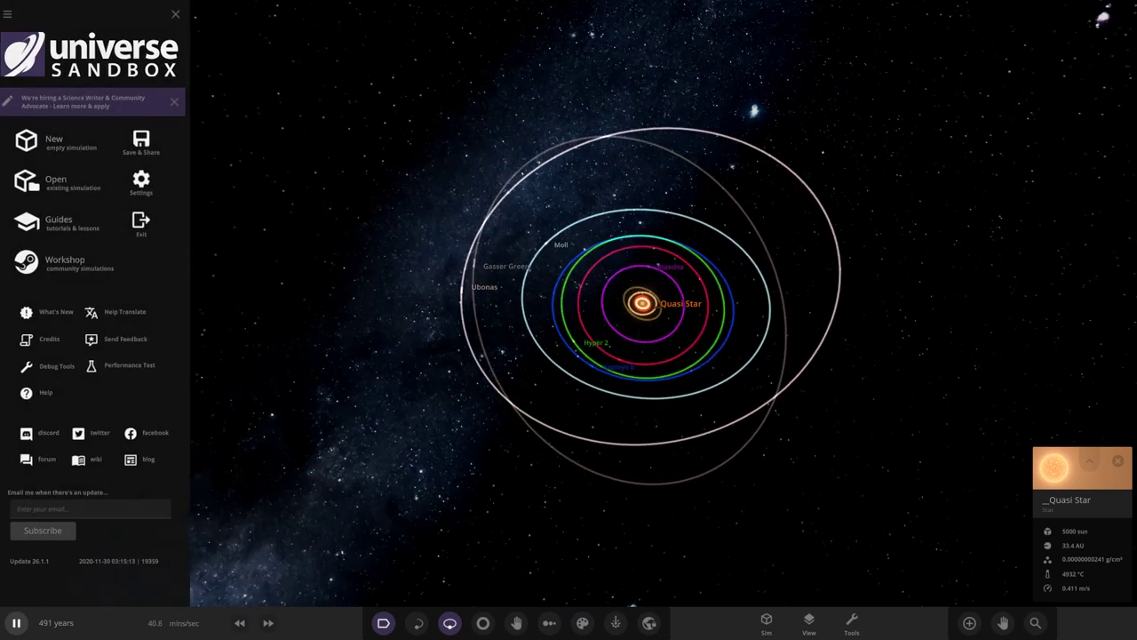
click(148, 142)
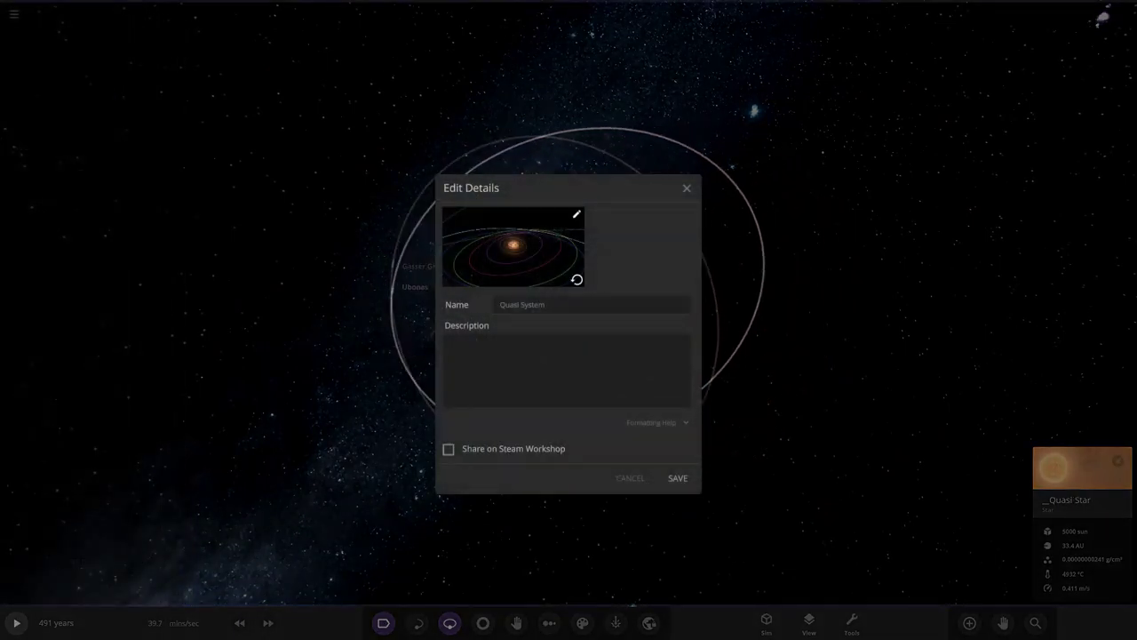
click(678, 478)
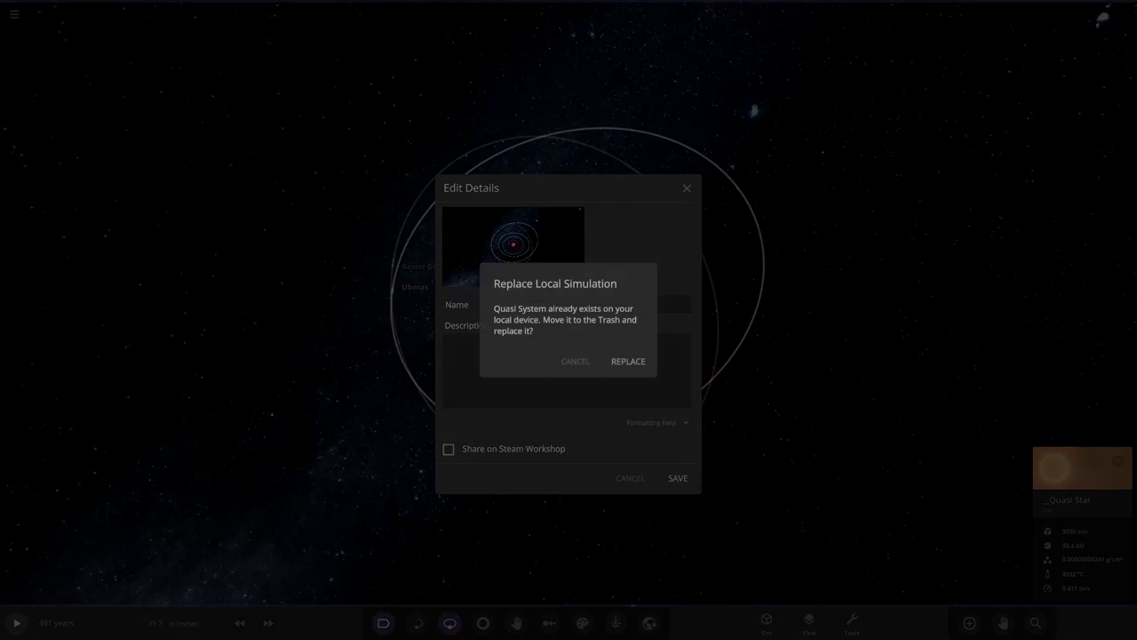
click(628, 361)
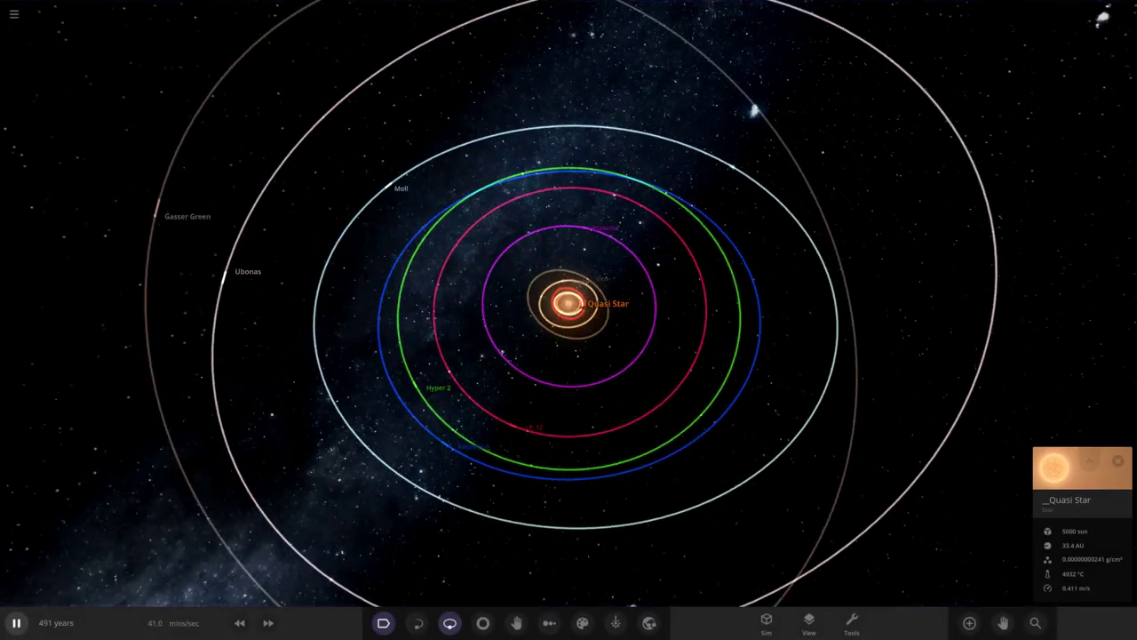
Try adding an Ordered Sphere particle ring around the Quasi Star
click(969, 622)
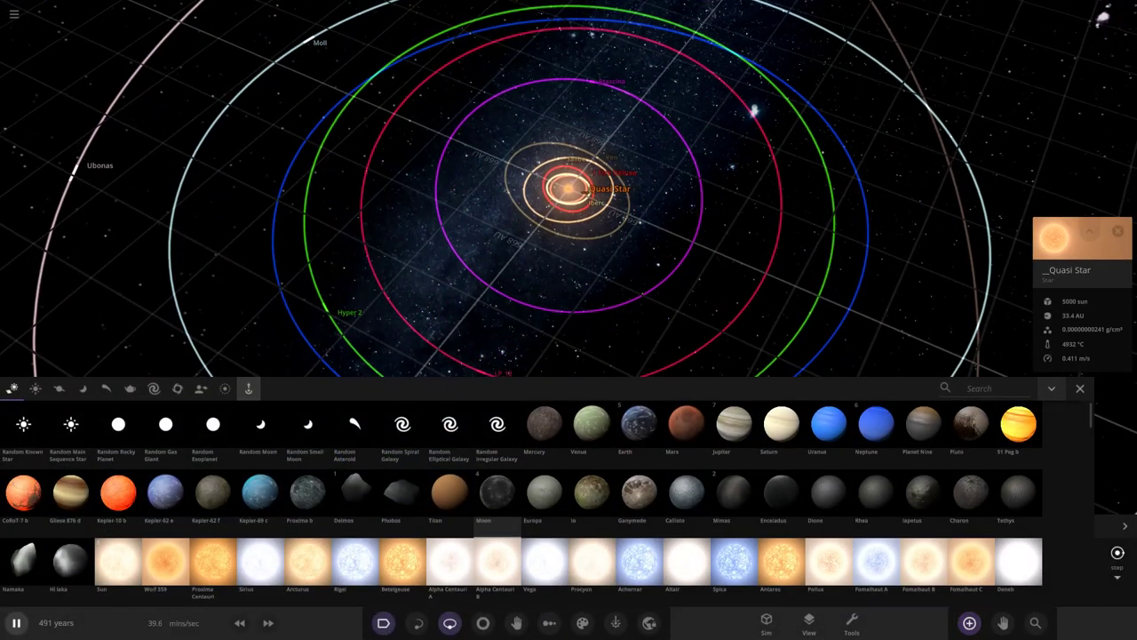
click(224, 389)
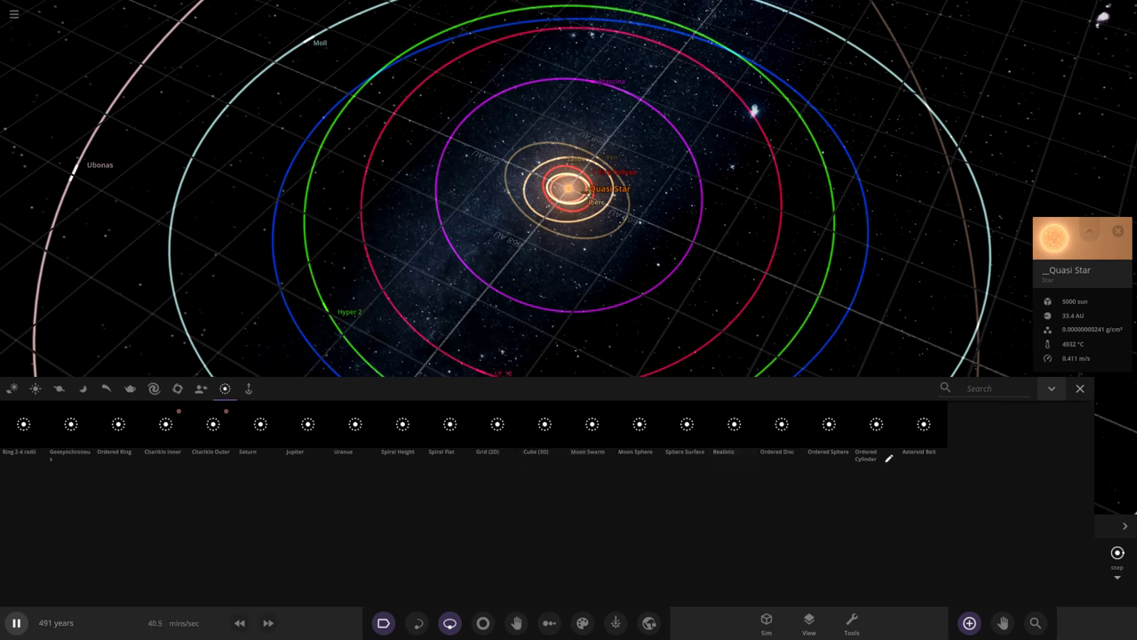
click(829, 455)
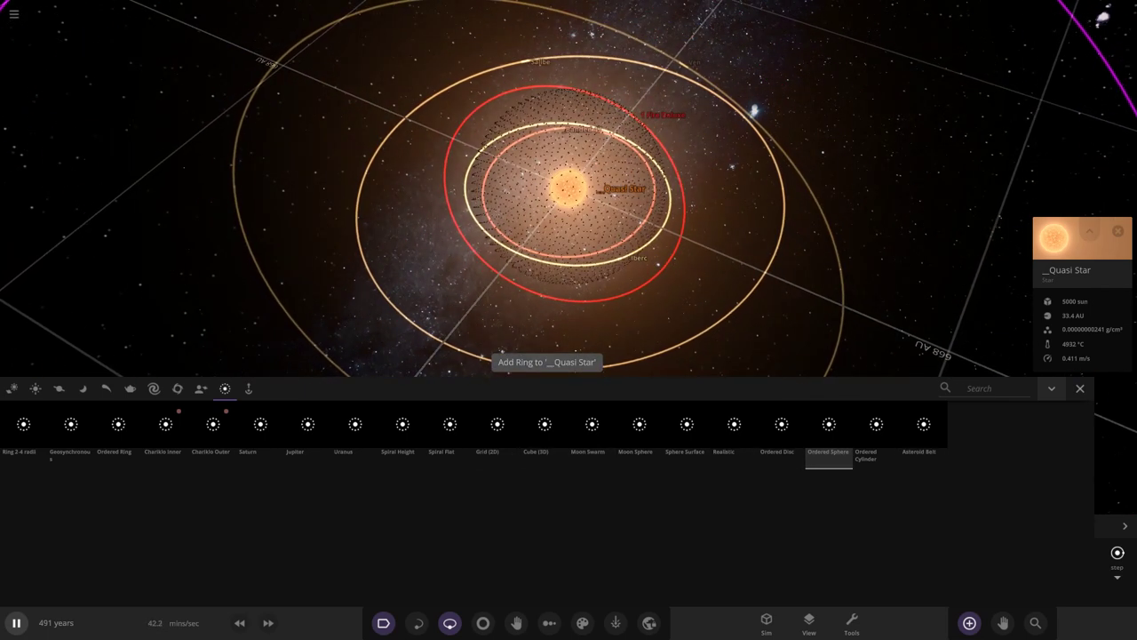
drag(1069, 81, 1007, 358)
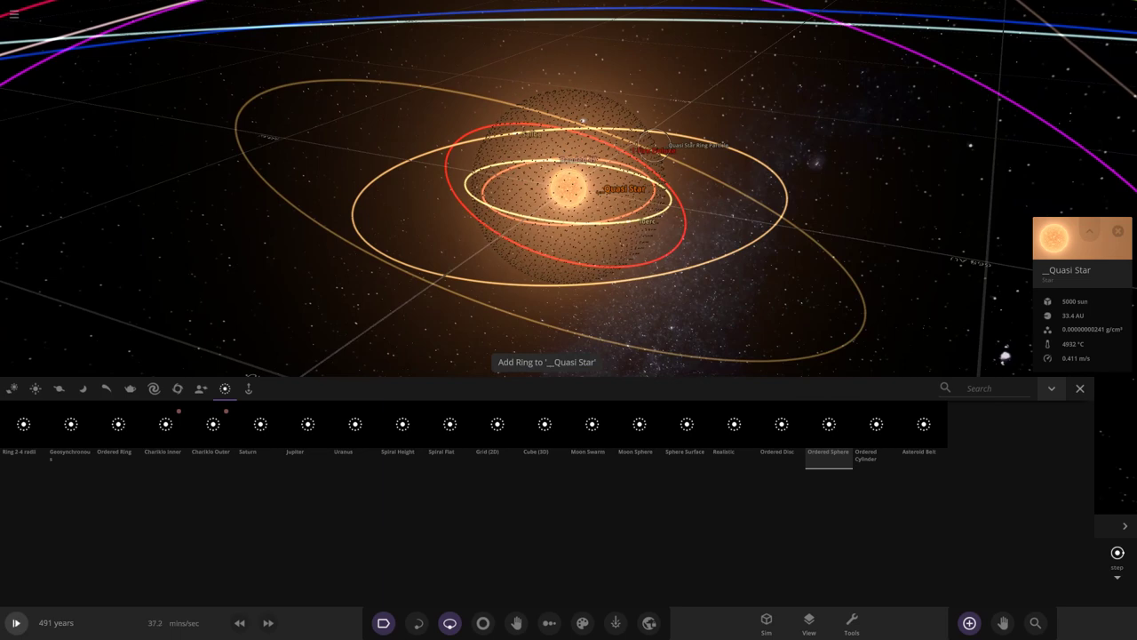
key(space)
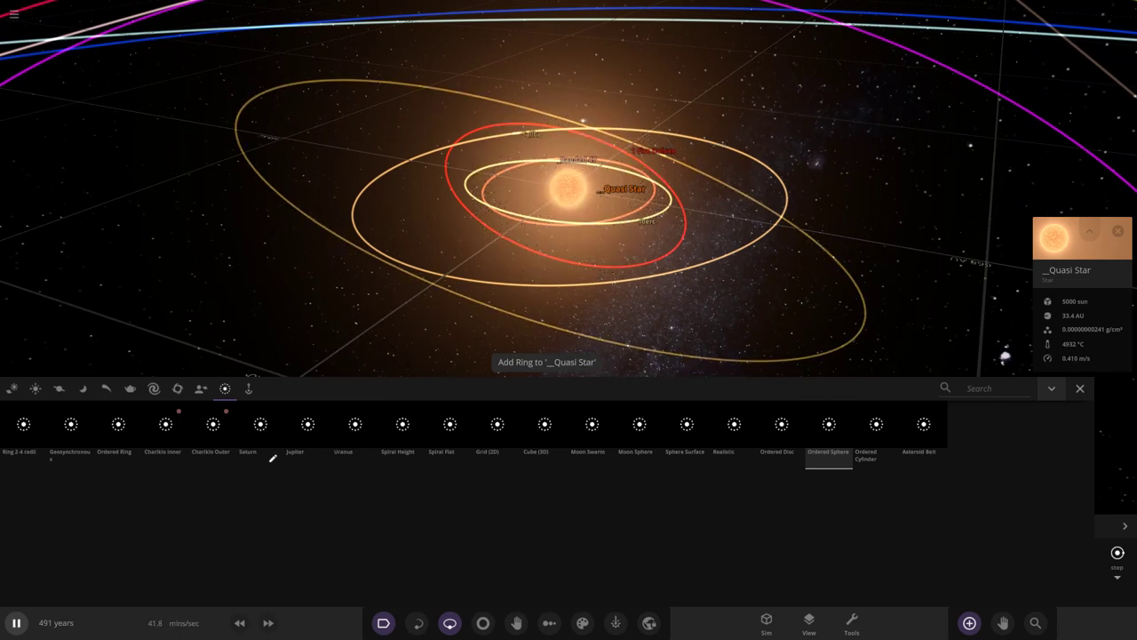
Inspect Ubonas's orbital elements with its semi-major axis shown in AU
scroll(1004, 357, down, 5)
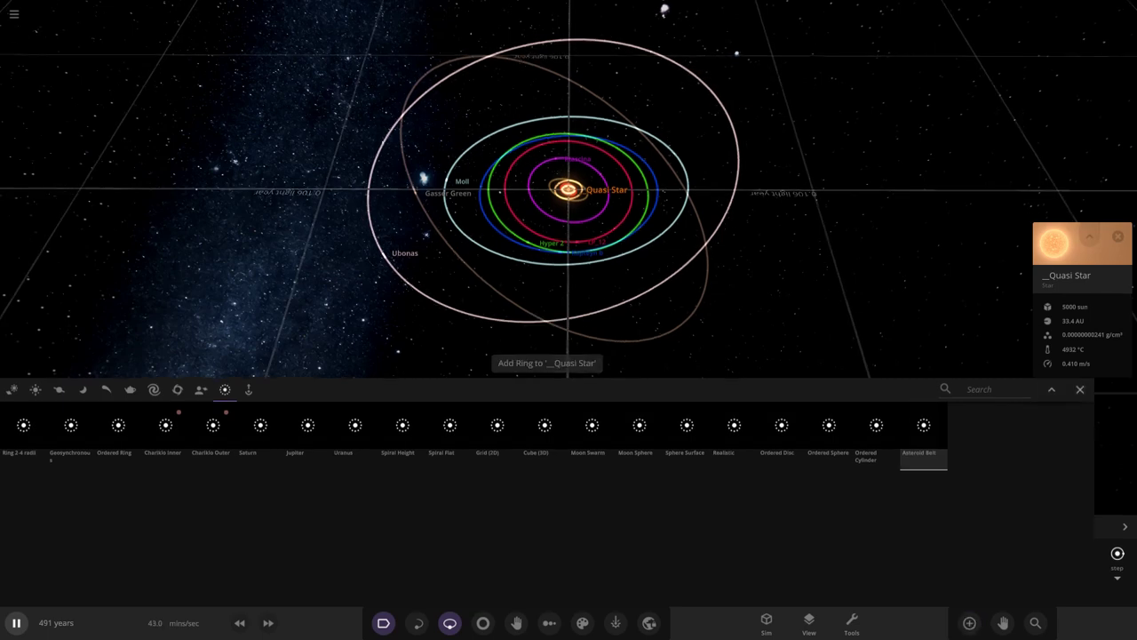
click(1079, 388)
click(1090, 460)
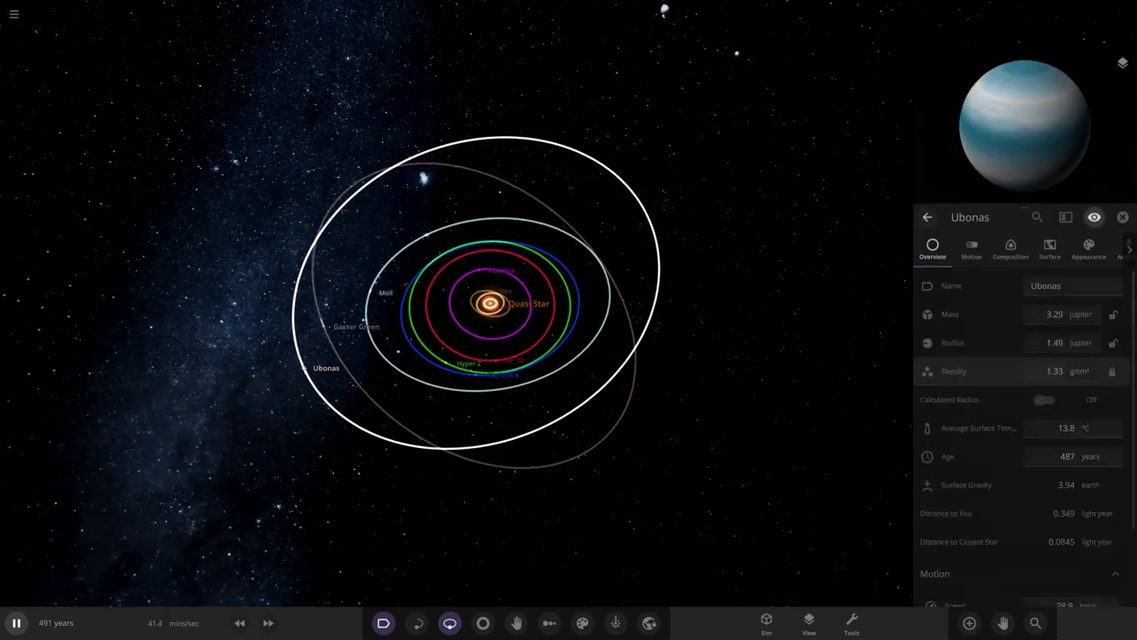
scroll(1022, 528, down, 5)
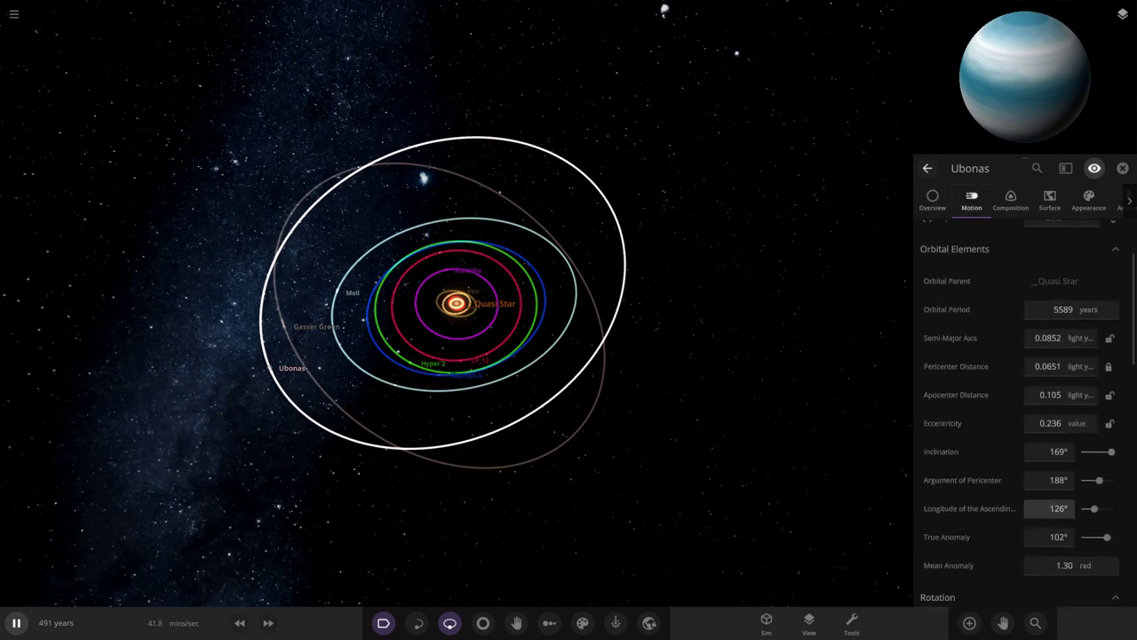
click(1080, 338)
click(1031, 309)
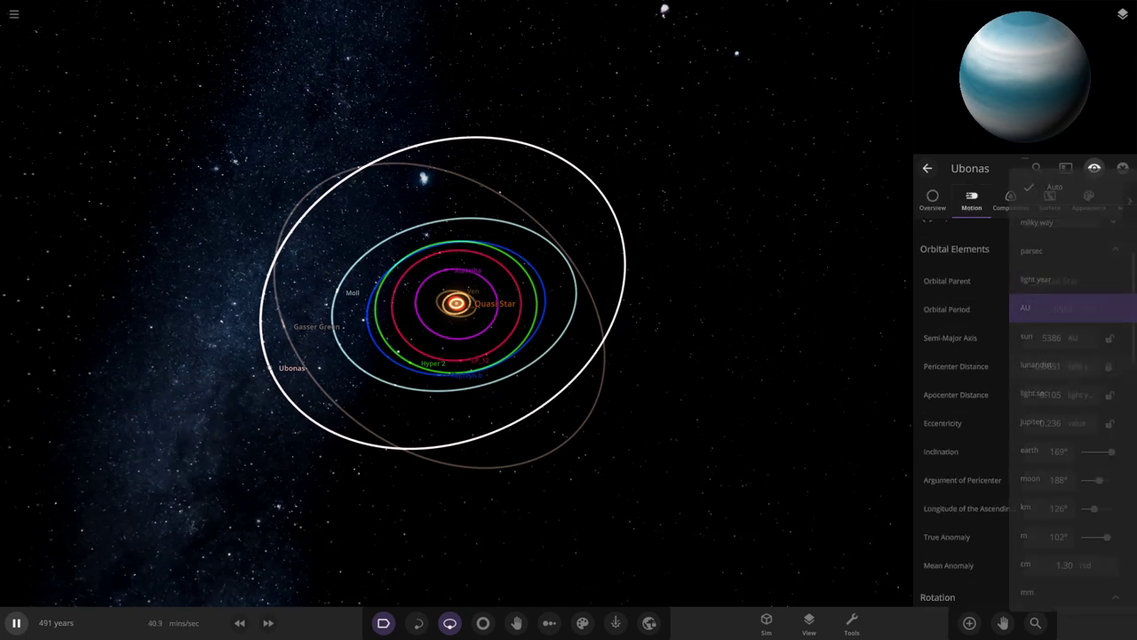
scroll(456, 303, up, 8)
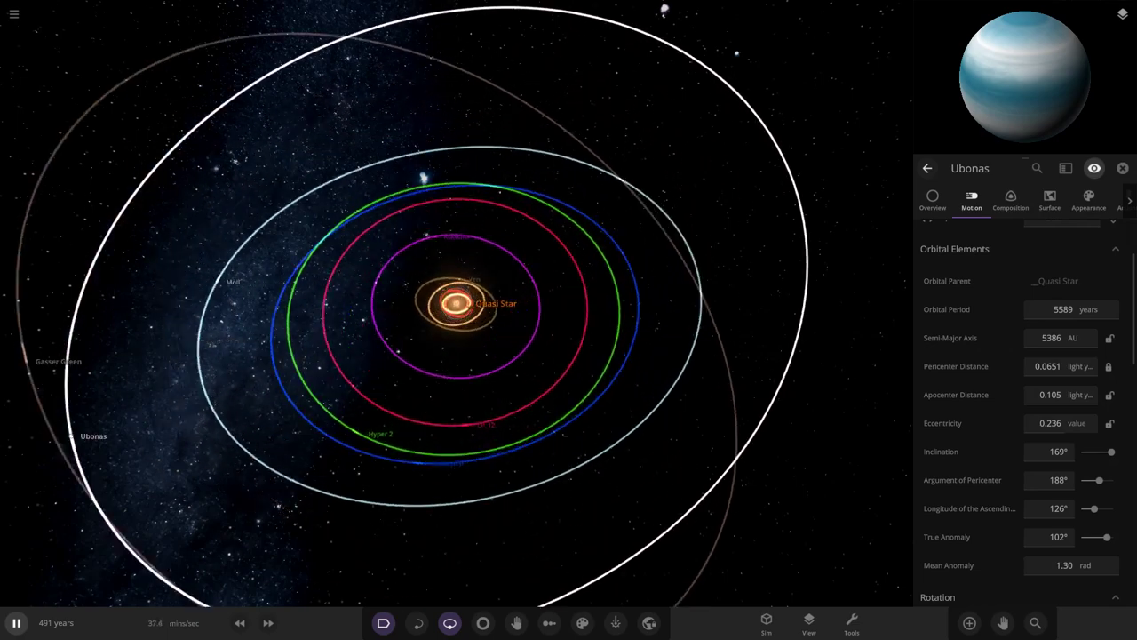
Edit the Asteroid Belt ring preset for the Quasi Star, setting its inner radius to 0.0901 ly
click(456, 303)
scroll(456, 303, down, 5)
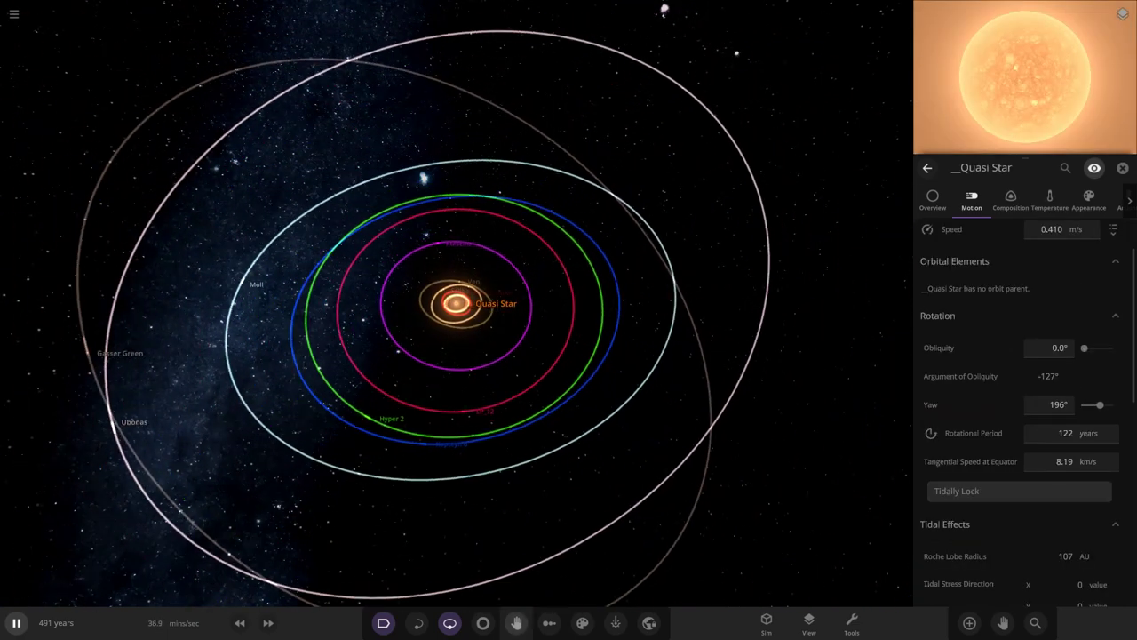
click(969, 622)
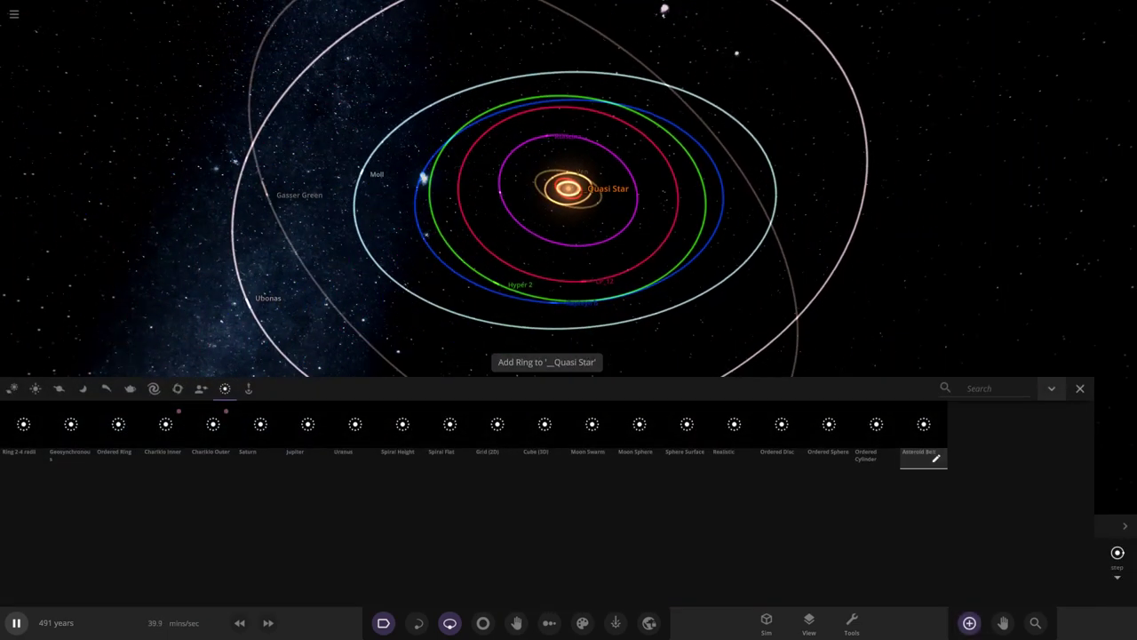
click(935, 458)
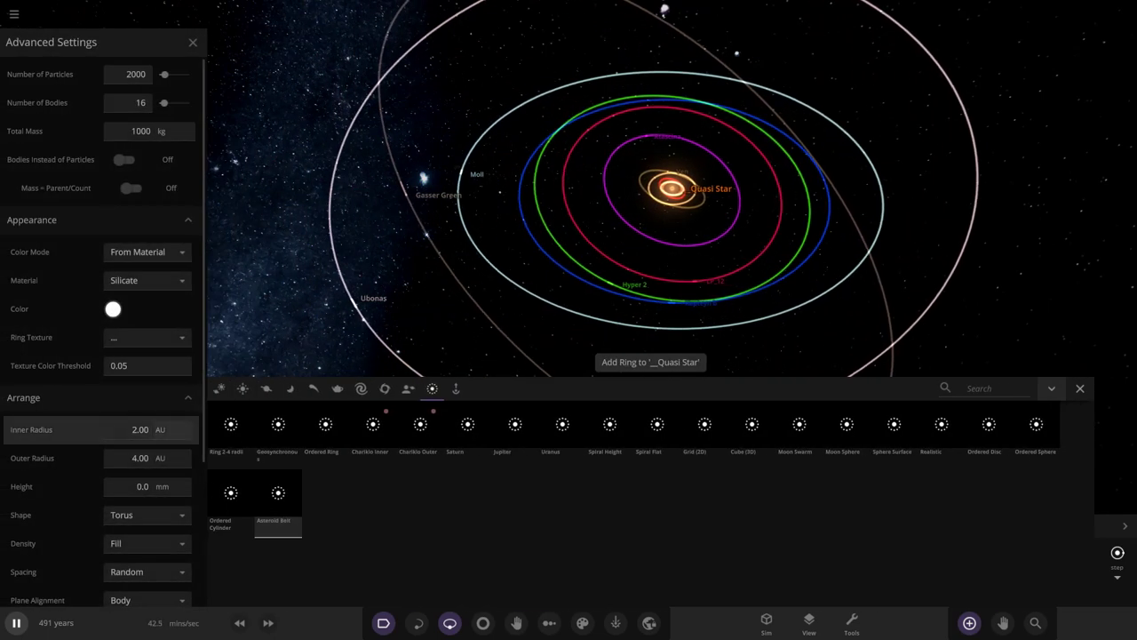
click(140, 430)
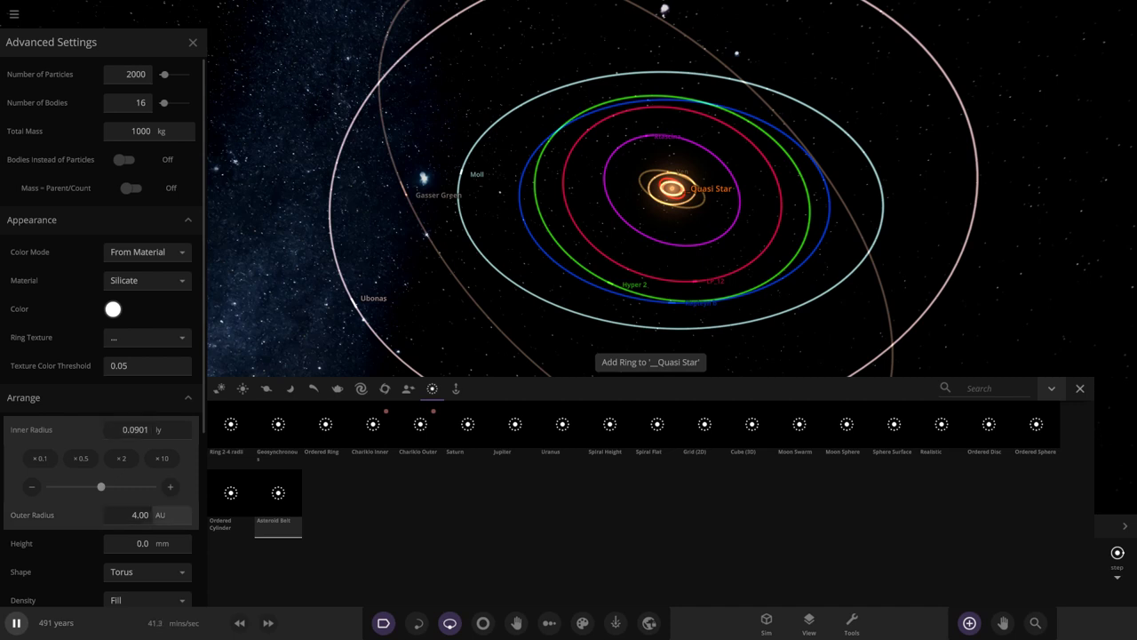
Set the Asteroid Belt ring preset's outer radius to 1.00 ly
click(173, 514)
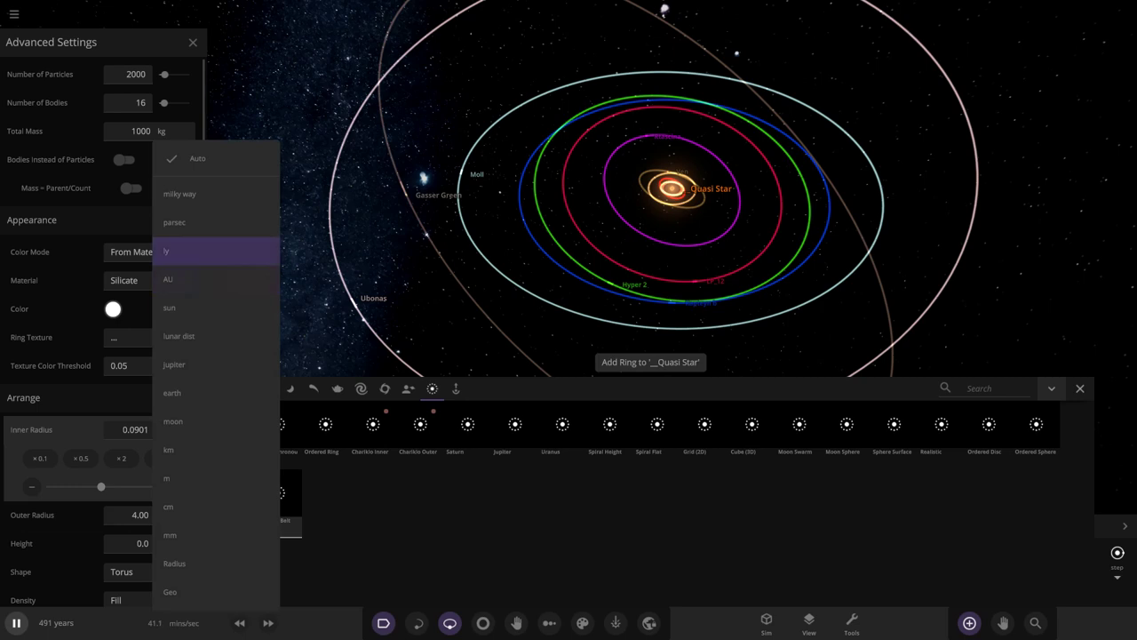
click(169, 250)
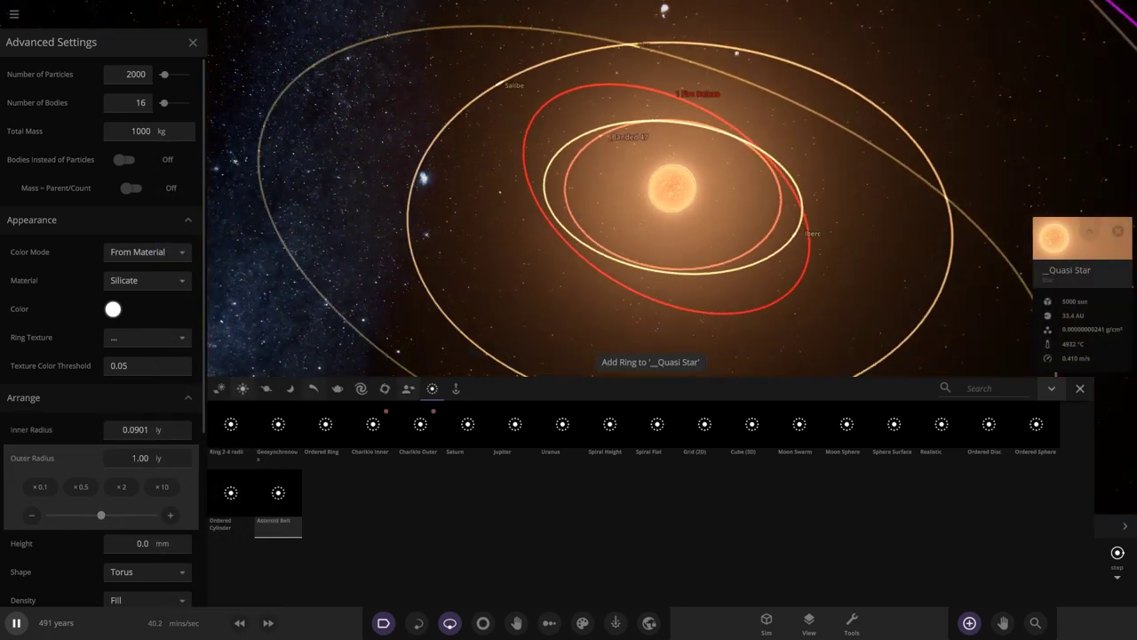
Change the ring preset's material to Iron and its color mode to Manual, leaving the particle color white
click(147, 280)
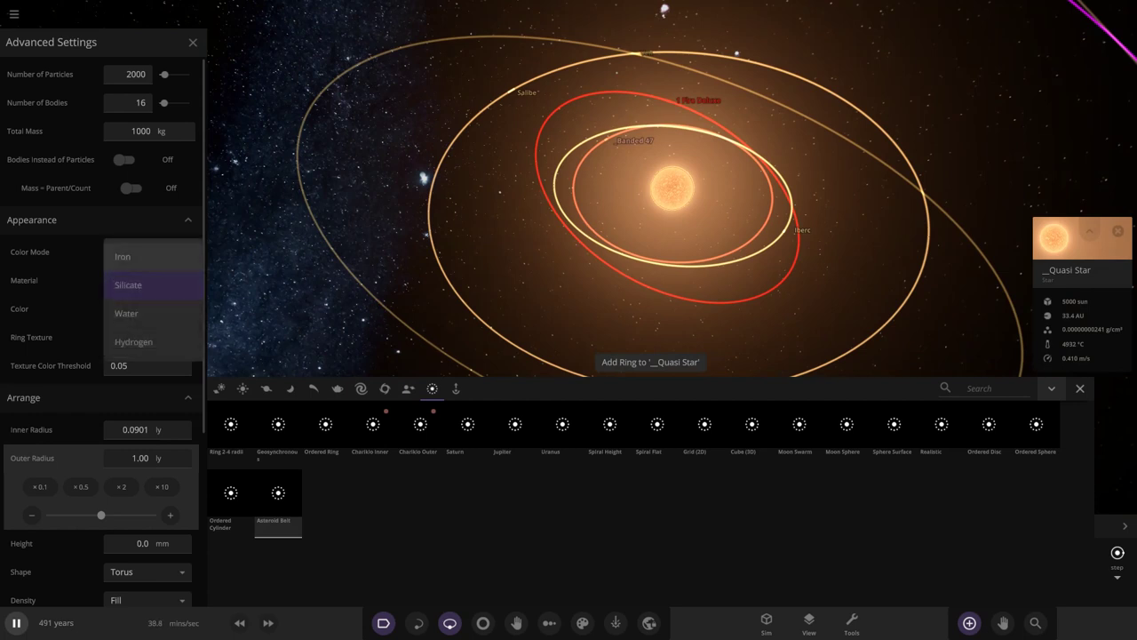
key(Escape)
click(147, 280)
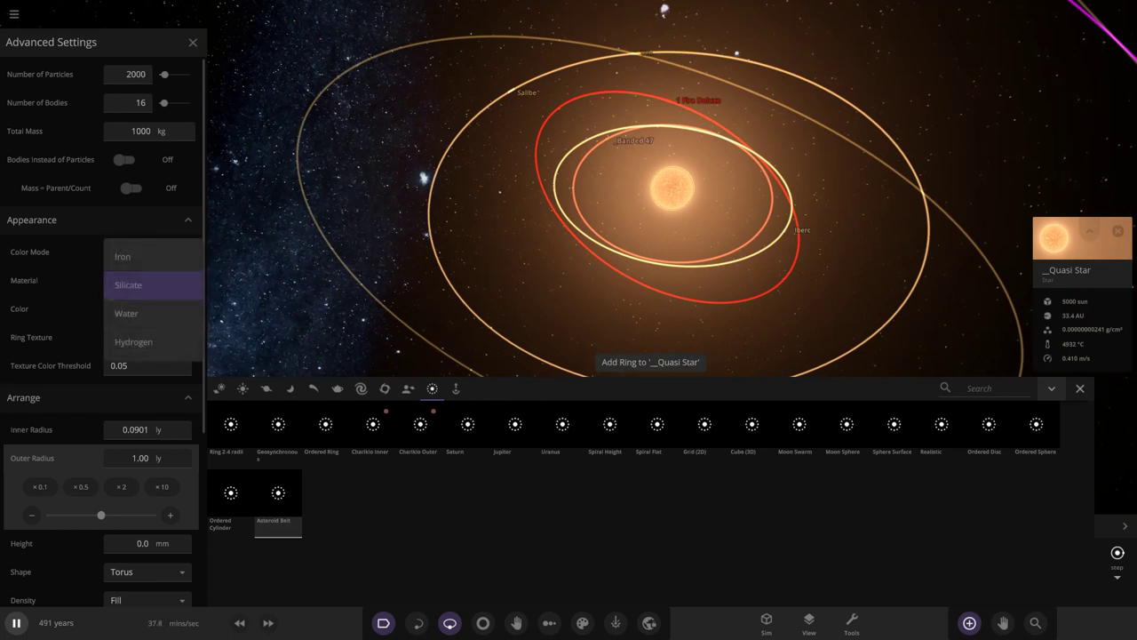
click(133, 256)
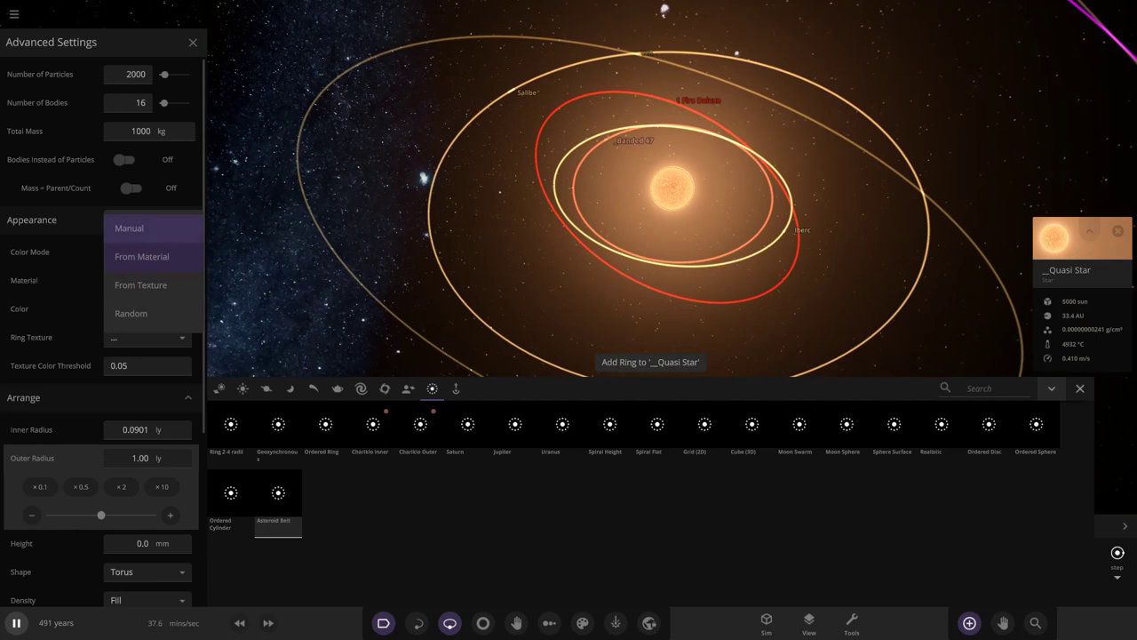
click(133, 228)
click(113, 308)
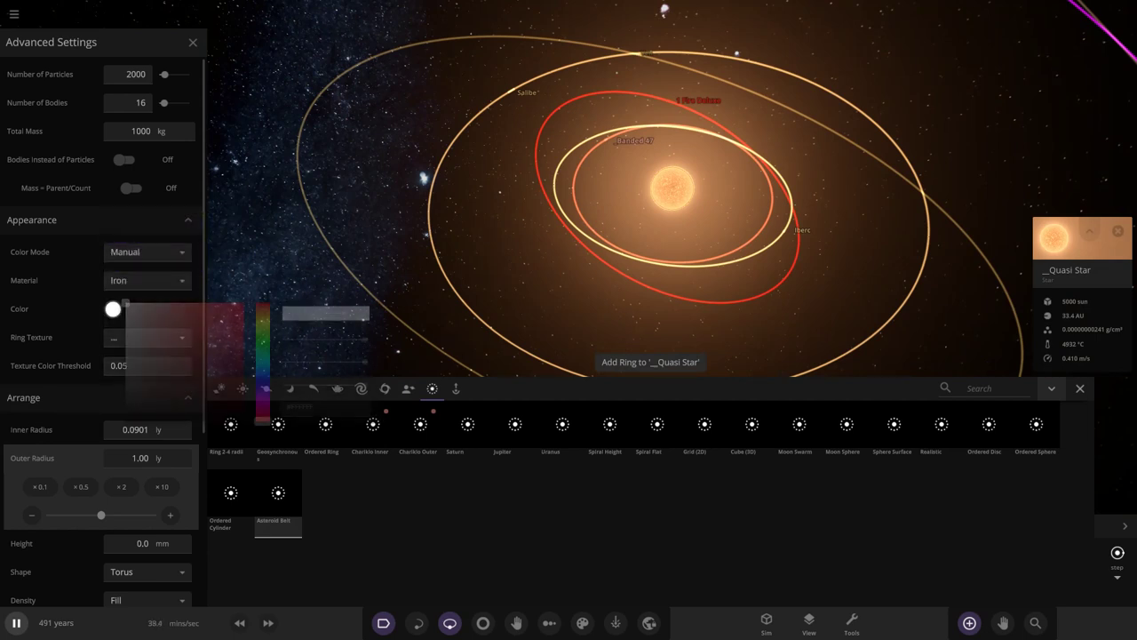
key(Escape)
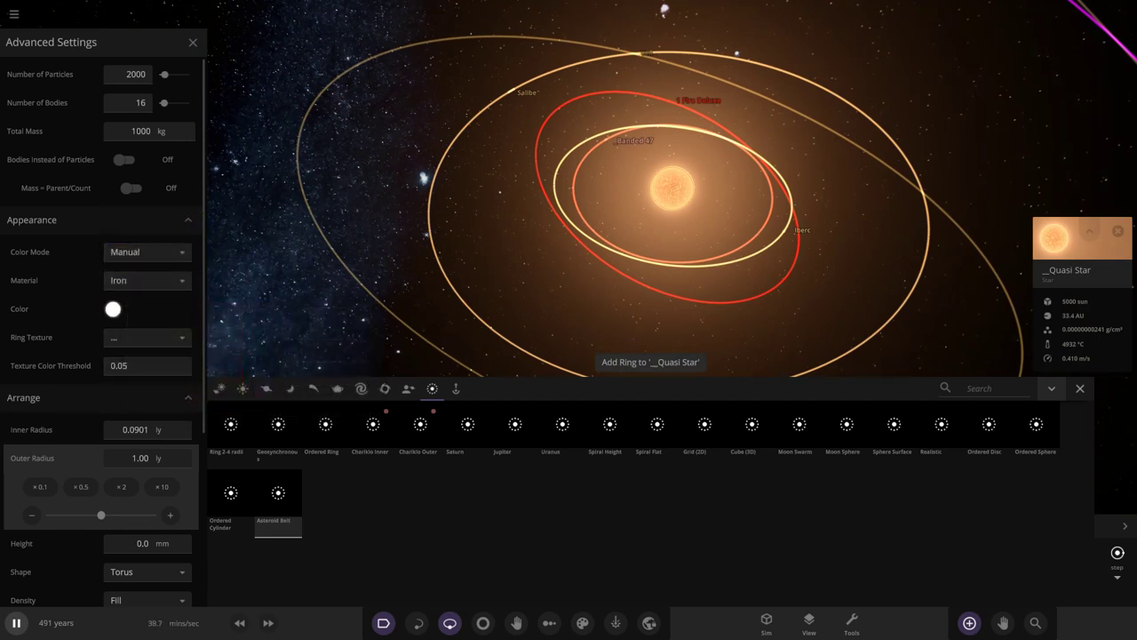
Add the customized asteroid belt around the Quasi Star and close its advanced settings
scroll(657, 186, down, 5)
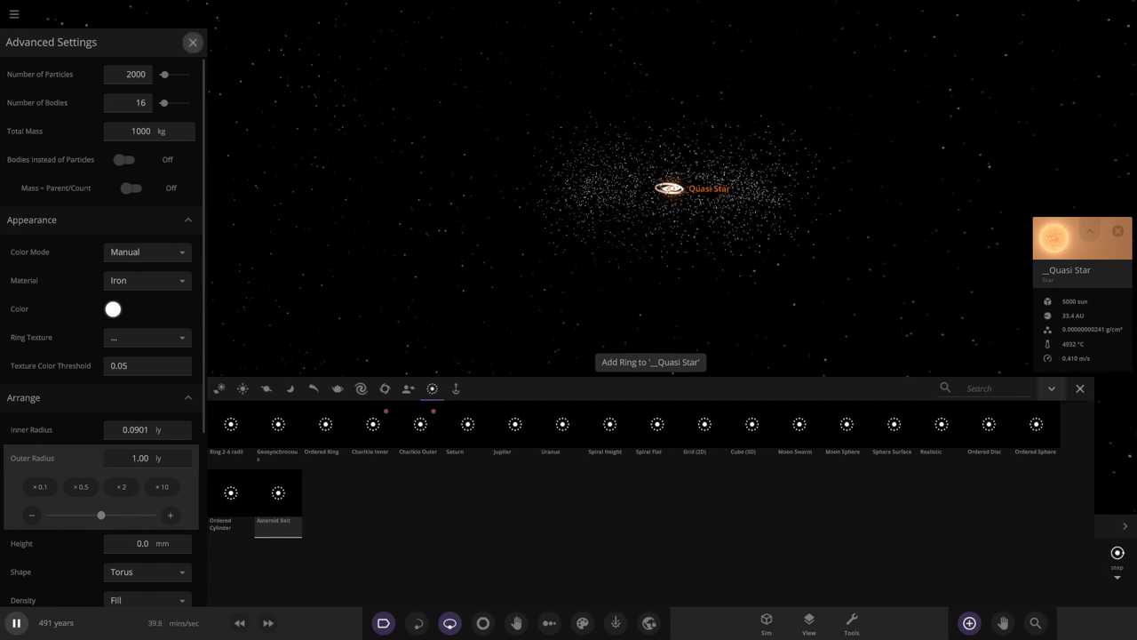
click(193, 42)
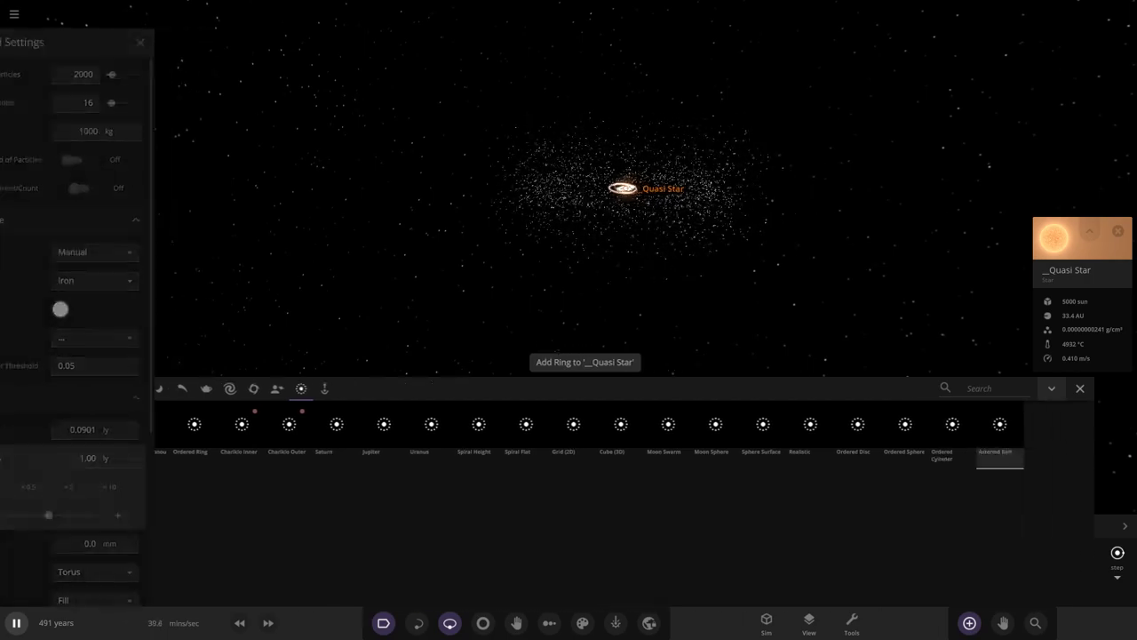
drag(188, 550, 622, 427)
Select Ubonas and view its orbit together with the rest of the Quasi Star system
drag(408, 359, 479, 347)
scroll(480, 346, up, 5)
double_click(462, 333)
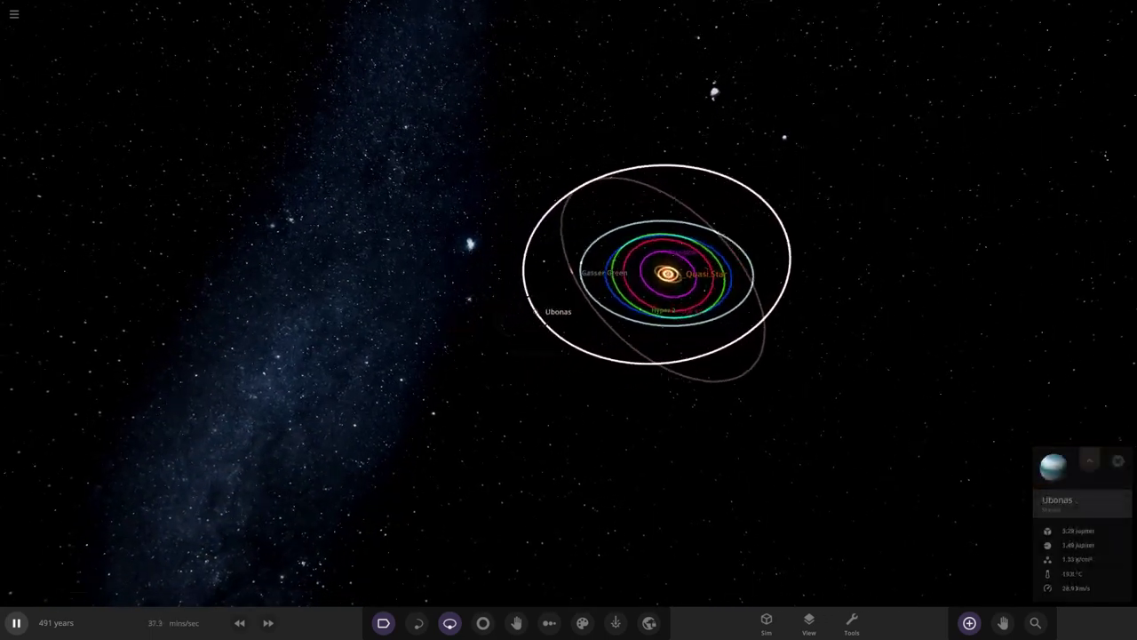
scroll(569, 320, down, 5)
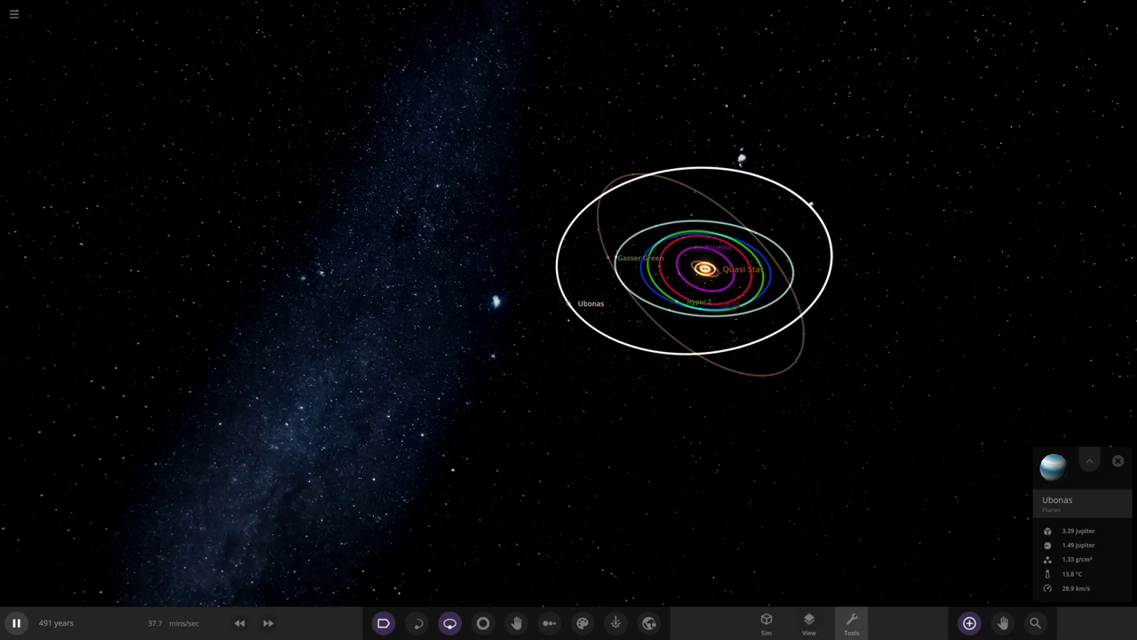
Switch the view's lighting to Flash Light, keeping the colors on Realistic
click(852, 622)
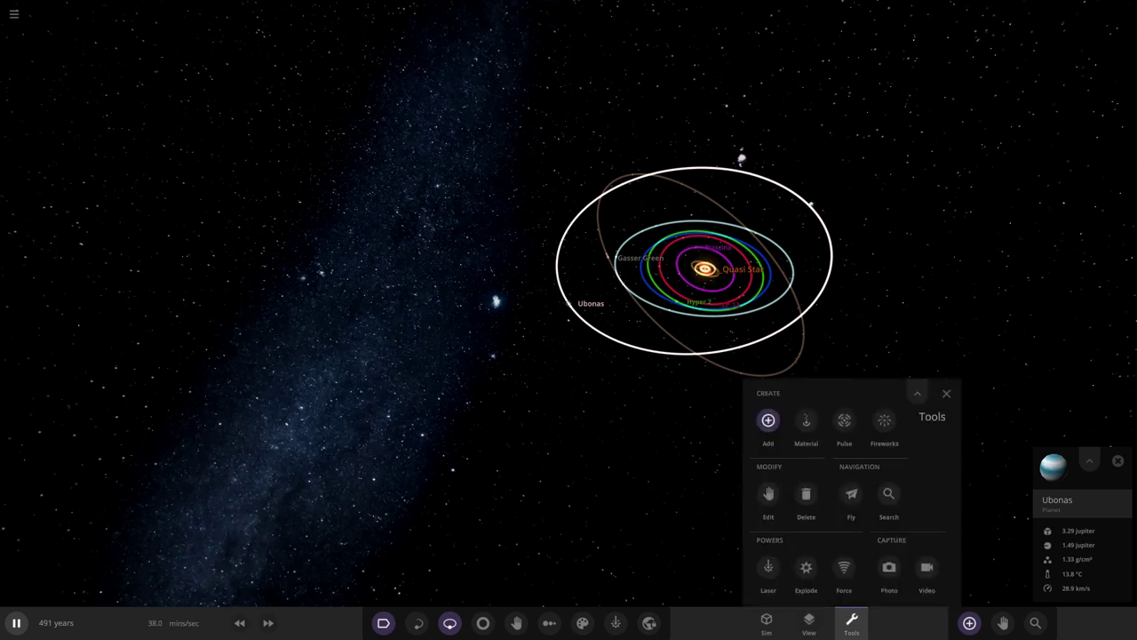
click(808, 622)
click(736, 491)
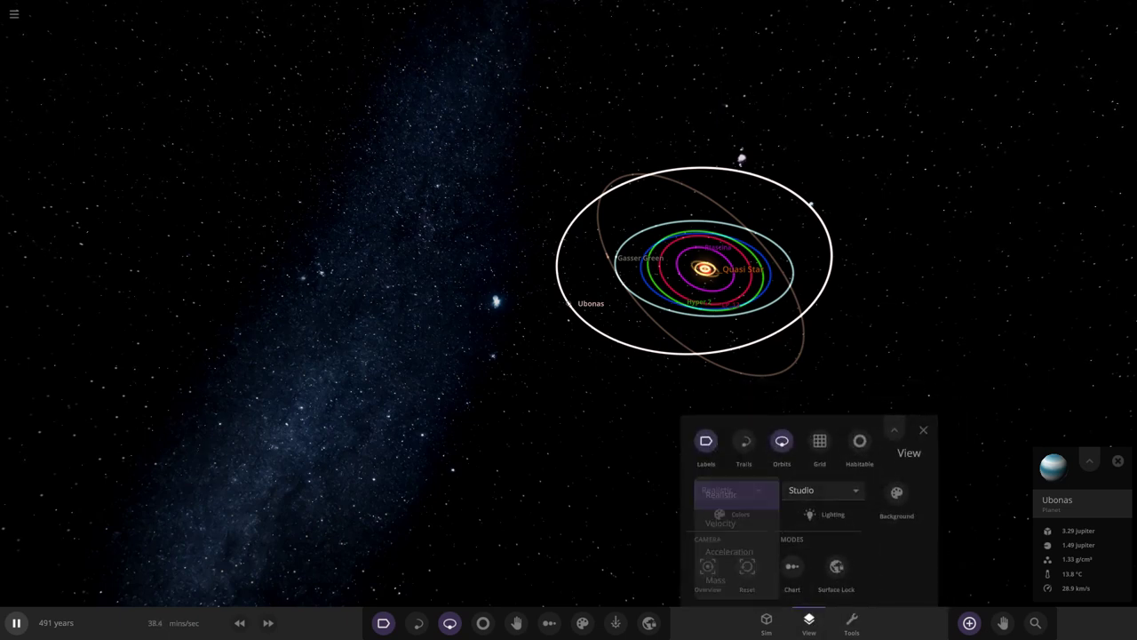
click(722, 494)
click(822, 490)
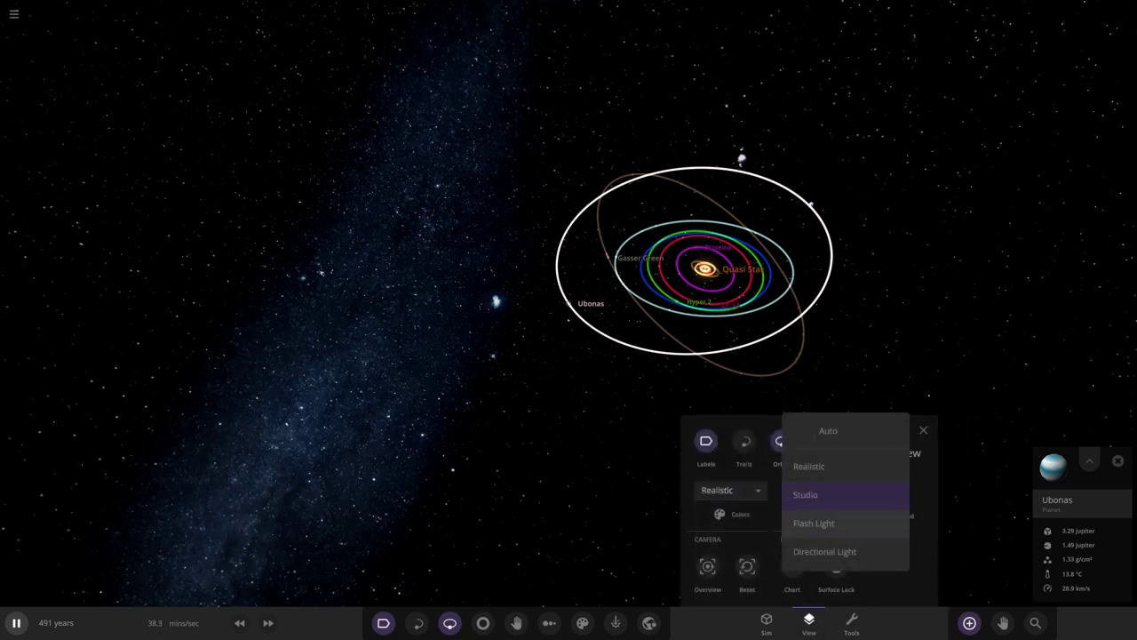
click(827, 524)
Examine the asteroid belt and one of its ring particles in relation to Ubonas's orbit
scroll(569, 320, down, 3)
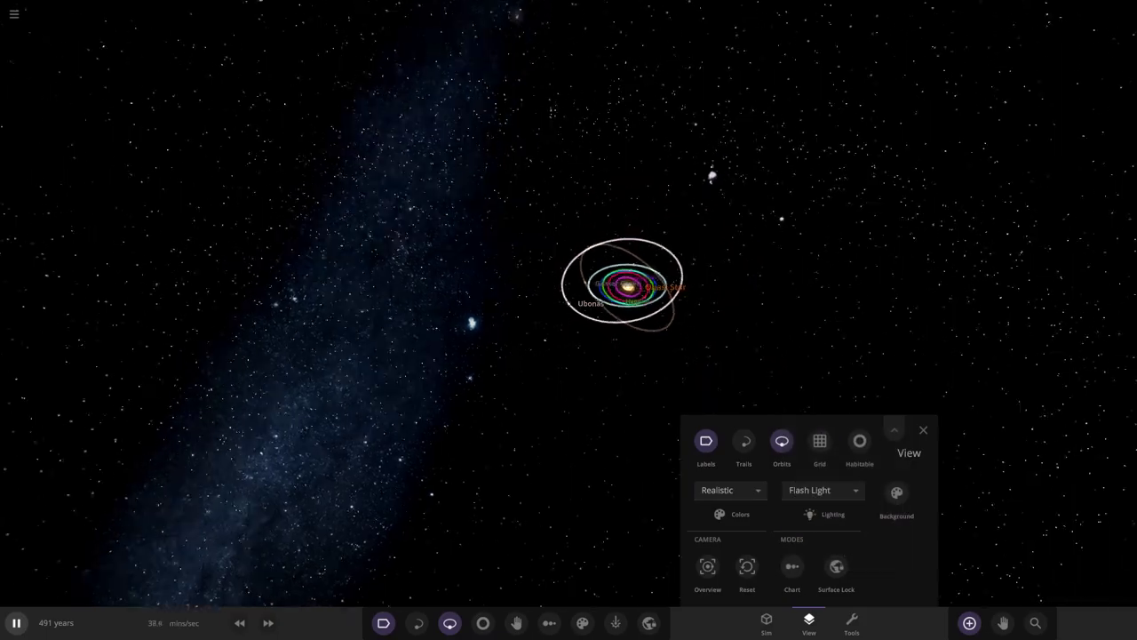
scroll(568, 320, down, 3)
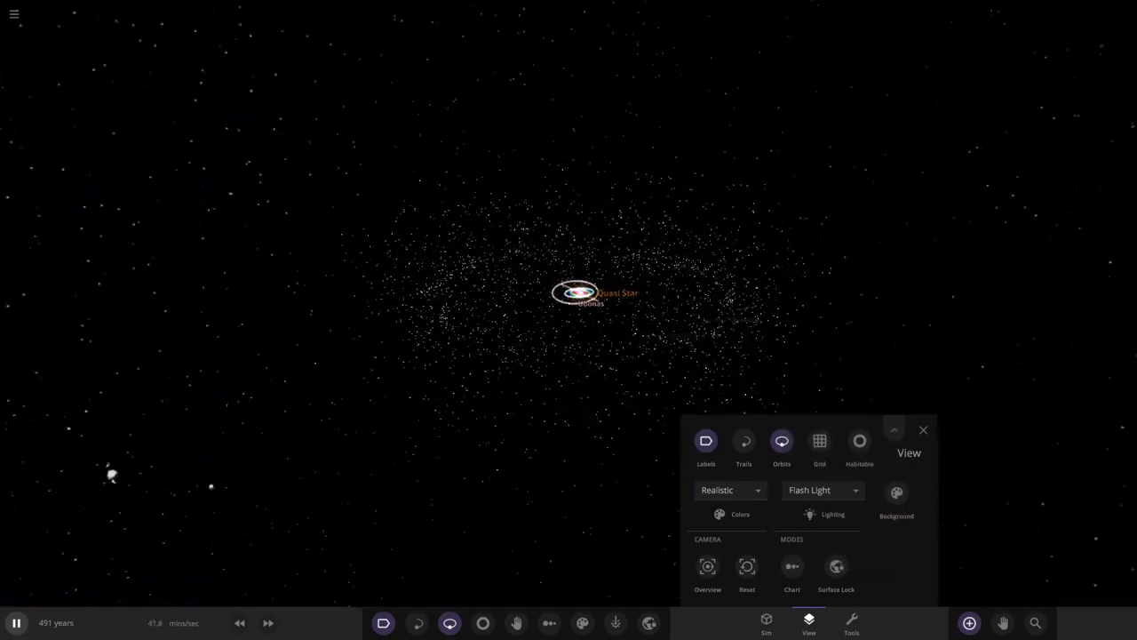
scroll(568, 320, up, 5)
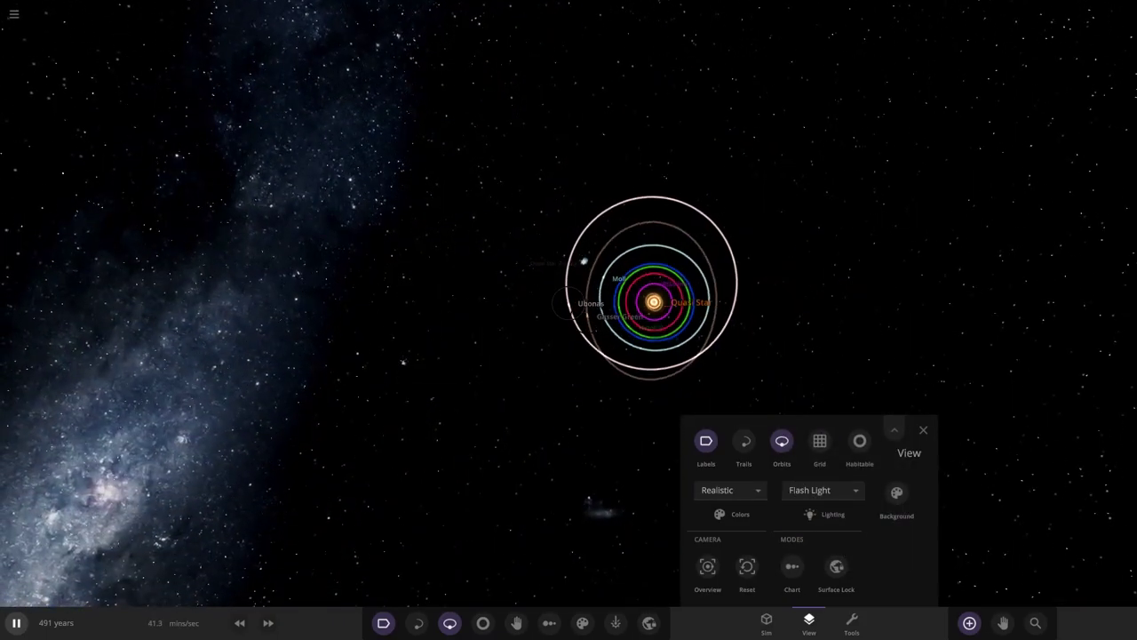
click(525, 270)
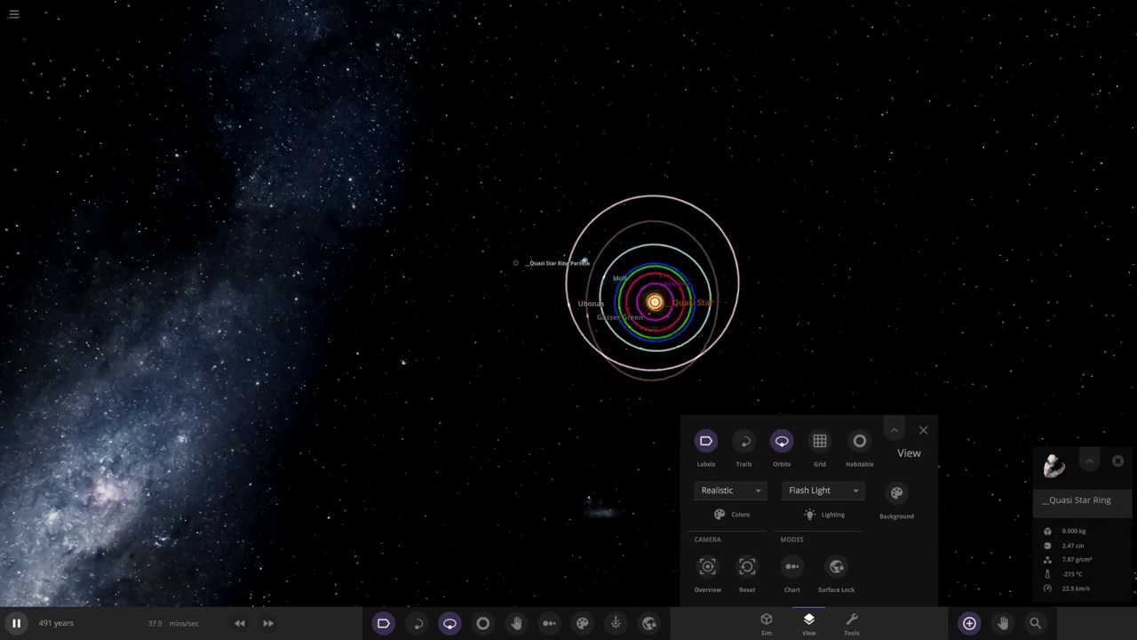
click(586, 306)
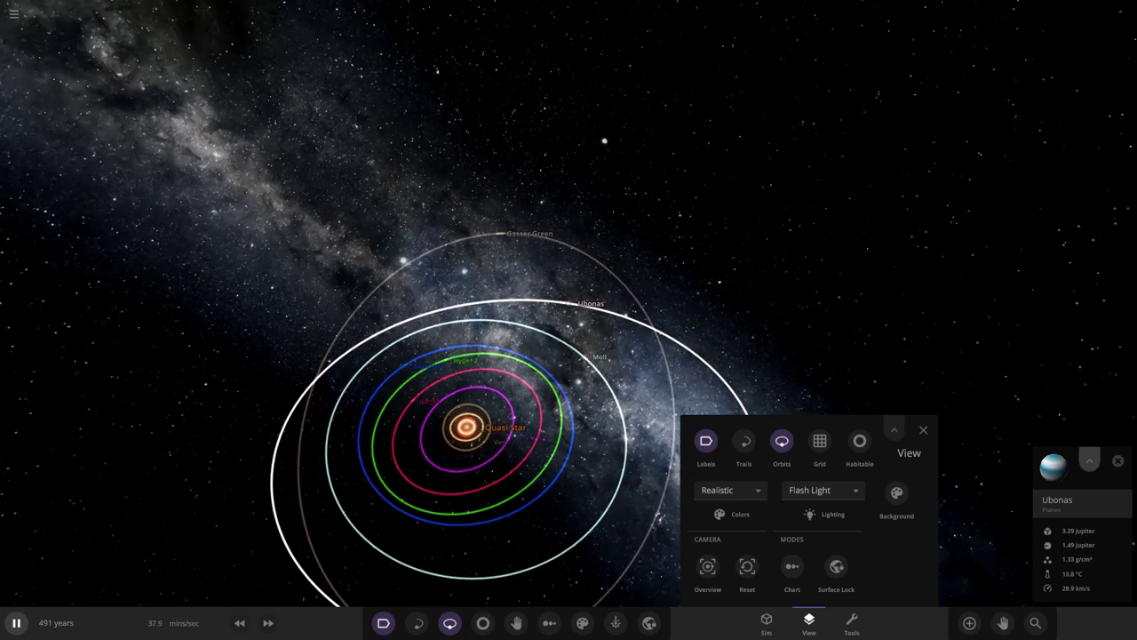
click(923, 430)
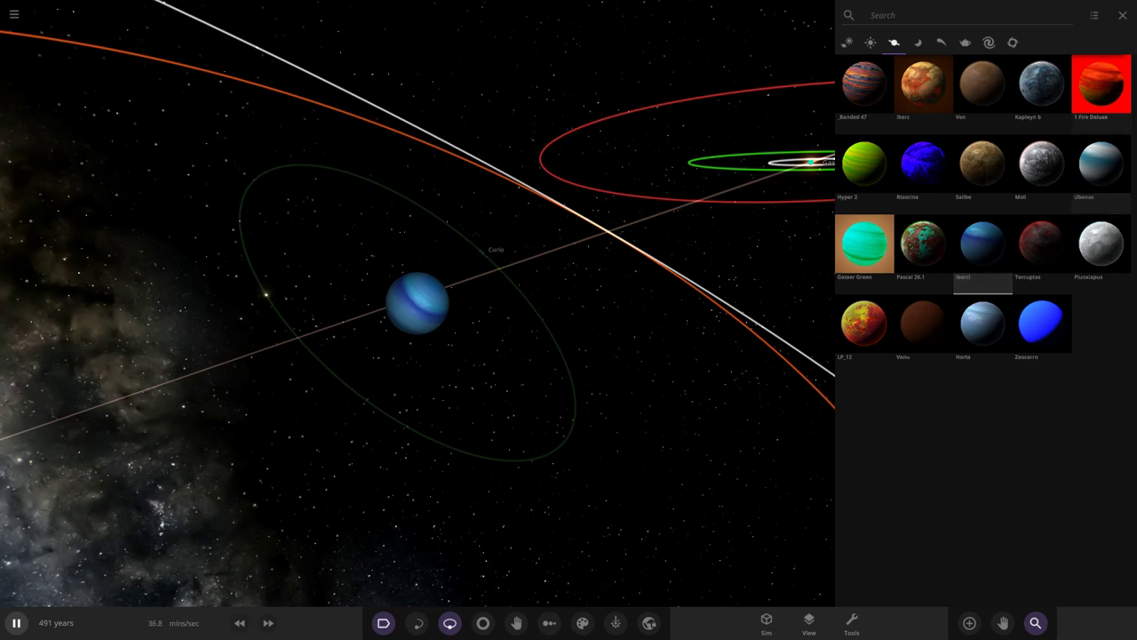
Open Iberci's overview properties and the advanced settings of the Uranus ring preset
click(1122, 15)
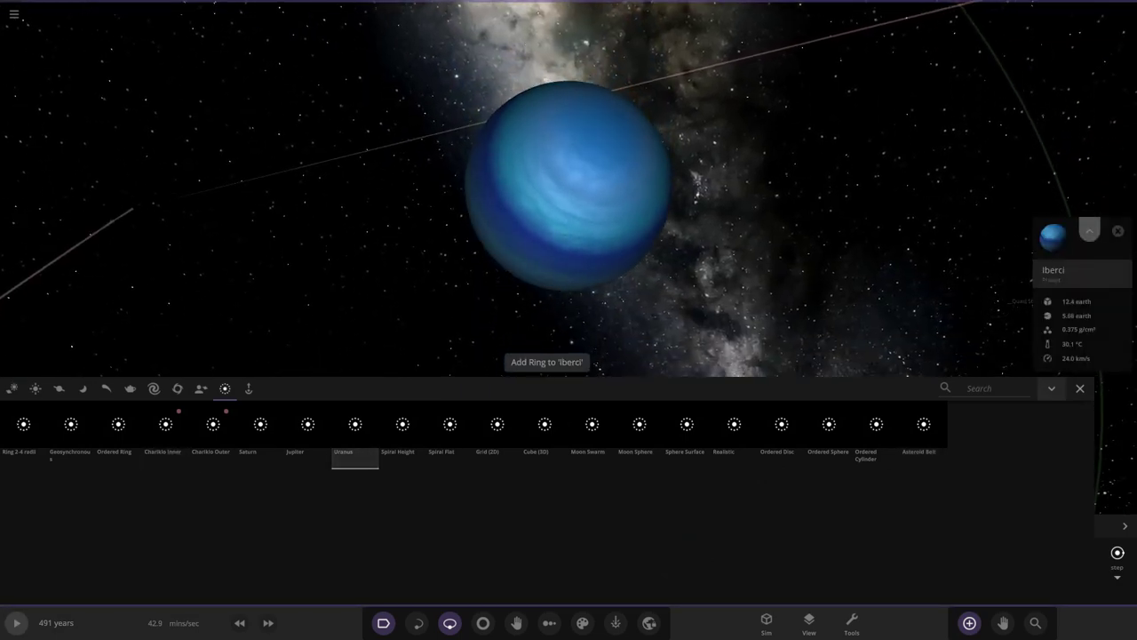
click(932, 197)
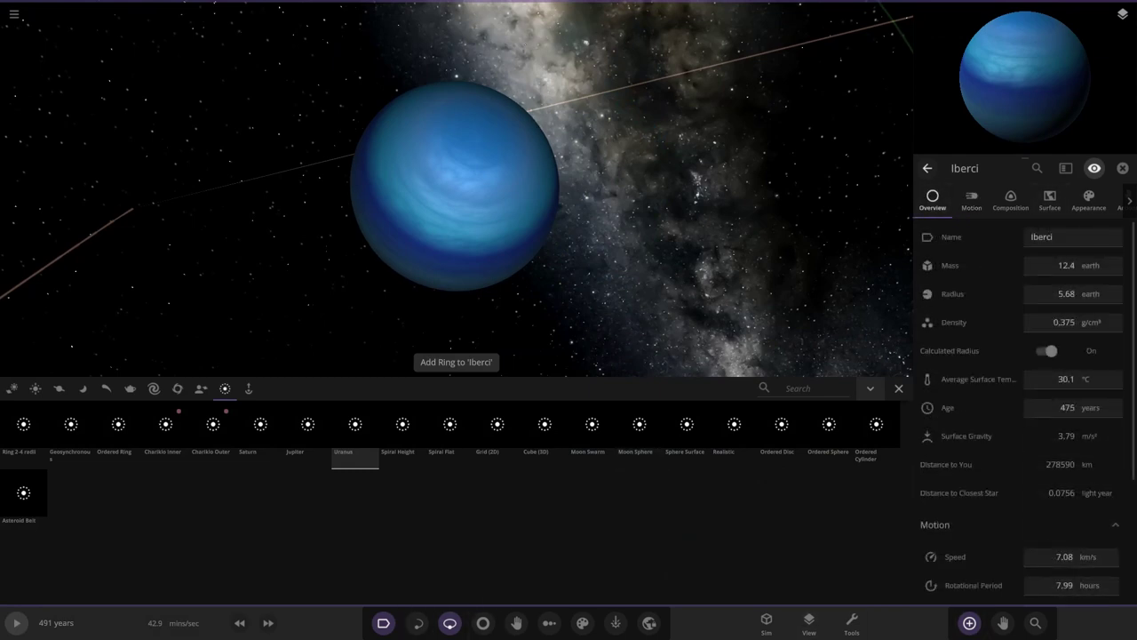
scroll(356, 458, up, 10)
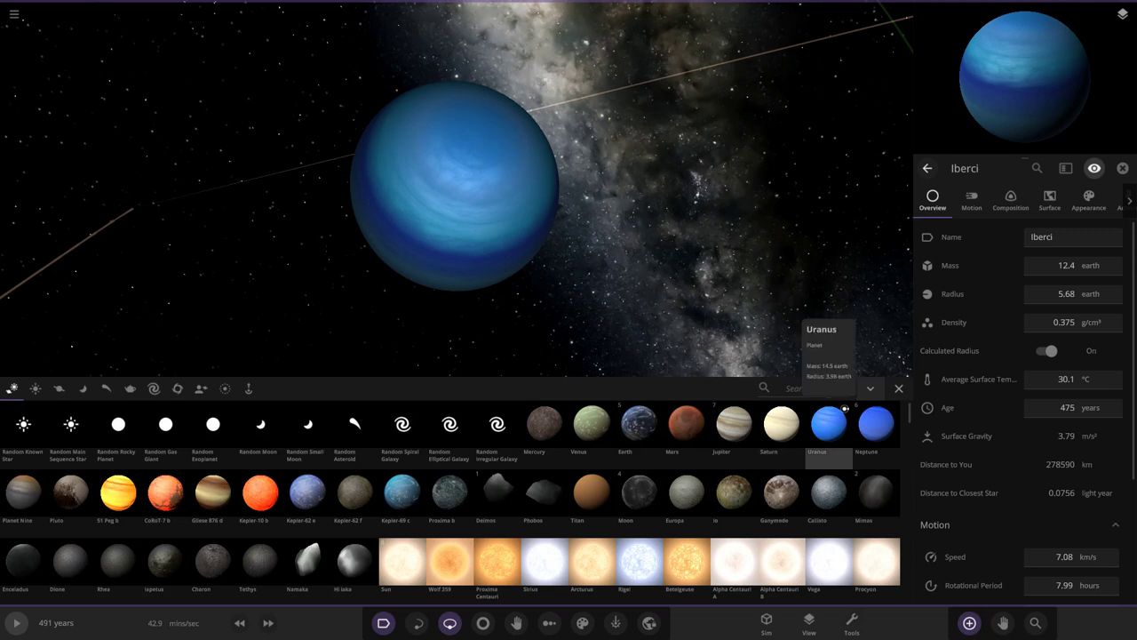
scroll(414, 459, down, 10)
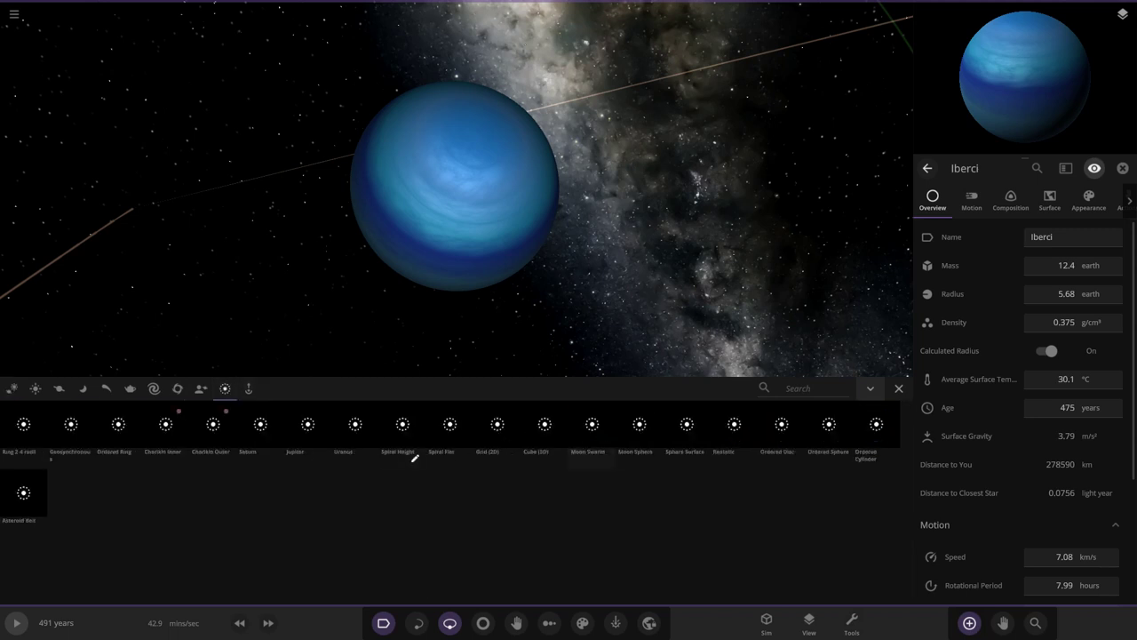
click(367, 458)
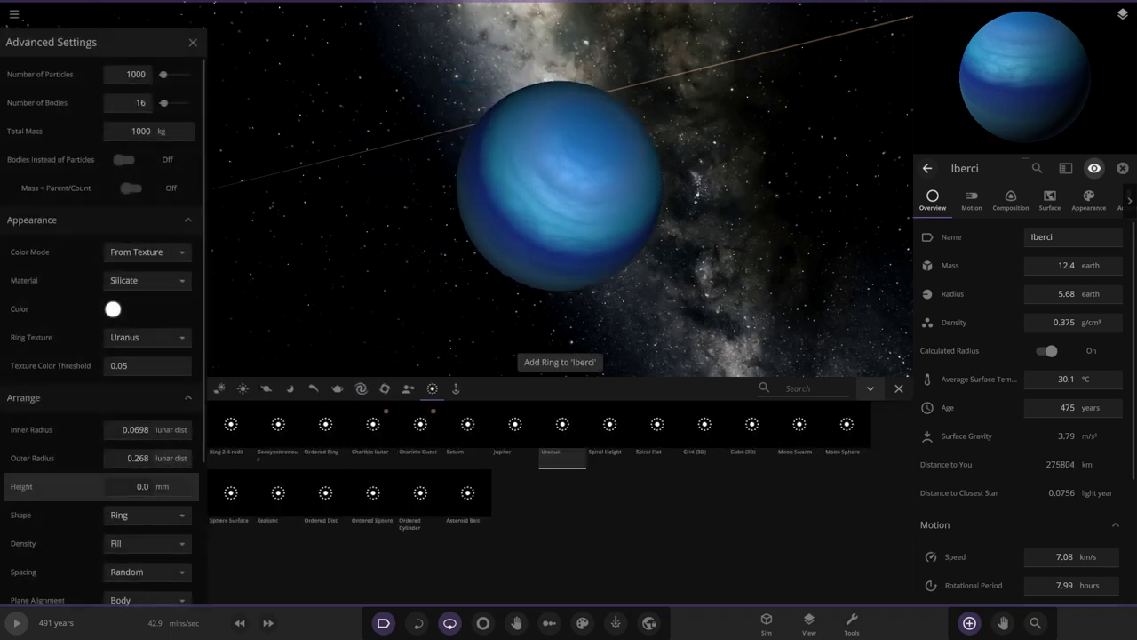
Express the Uranus ring's radii in earth units for Iberci, with inner radius 6.00 and outer radius 10.0
click(173, 429)
click(216, 336)
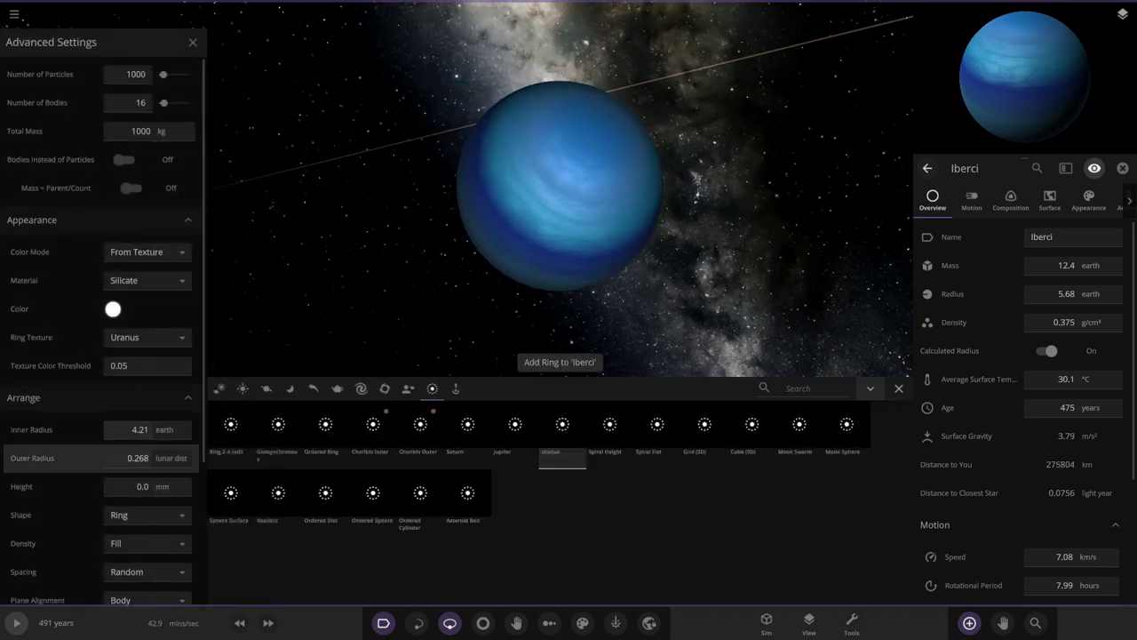
click(165, 429)
click(216, 393)
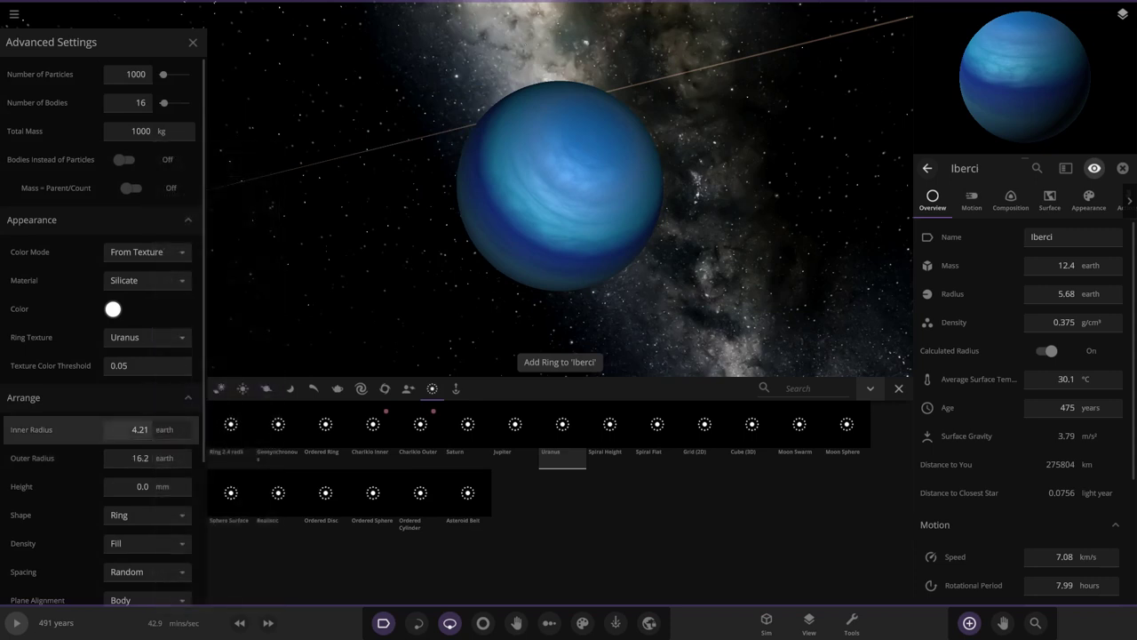
click(135, 429)
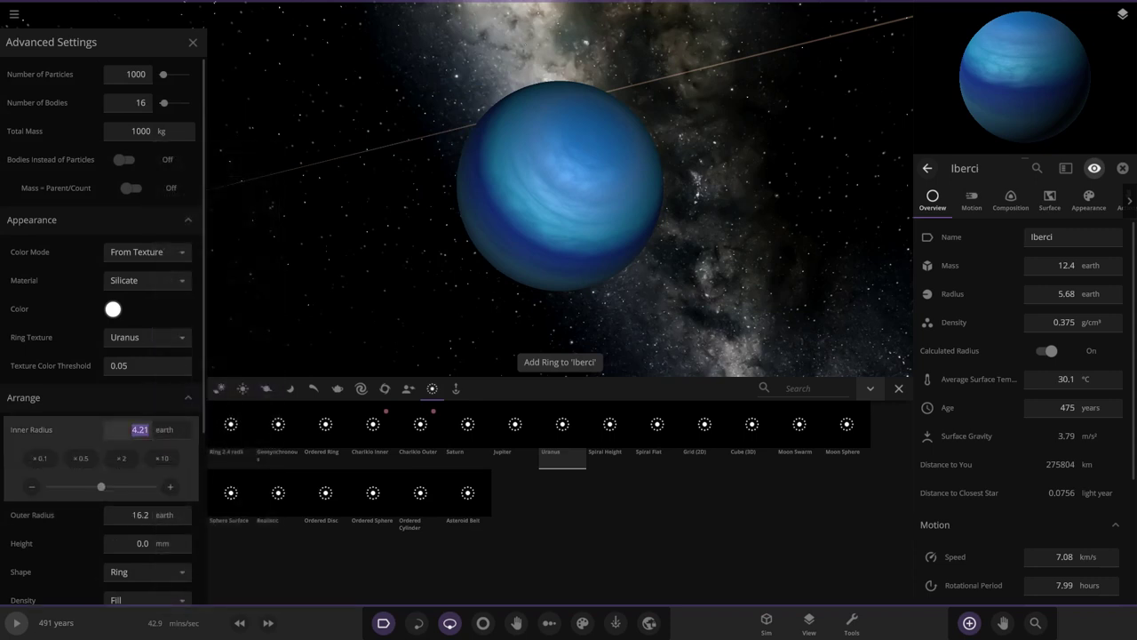
key(Tab)
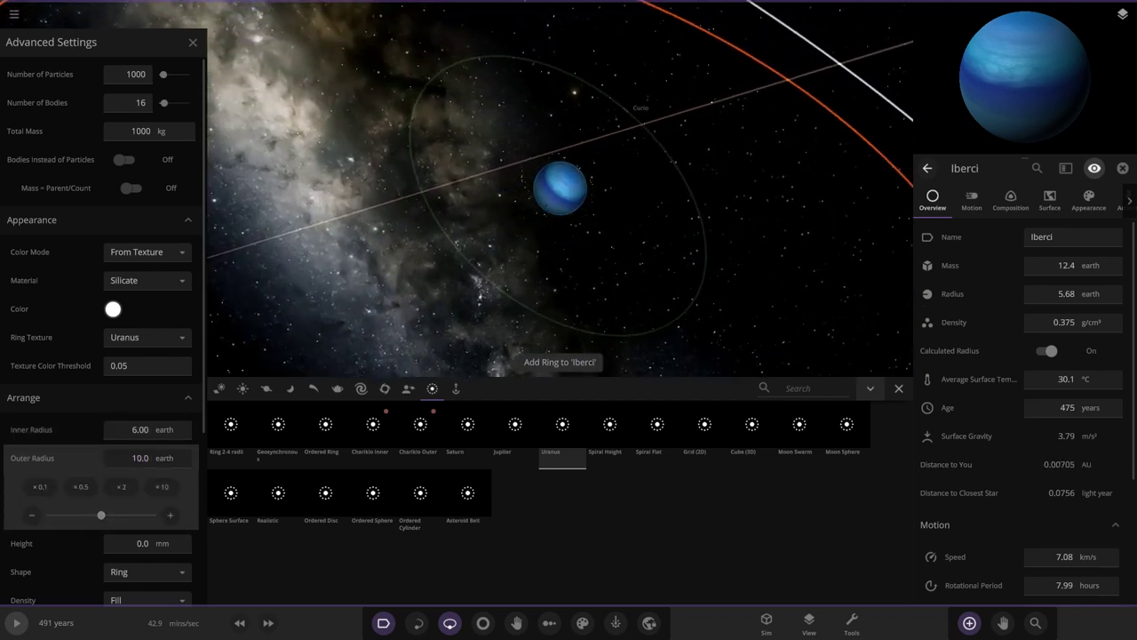
click(140, 457)
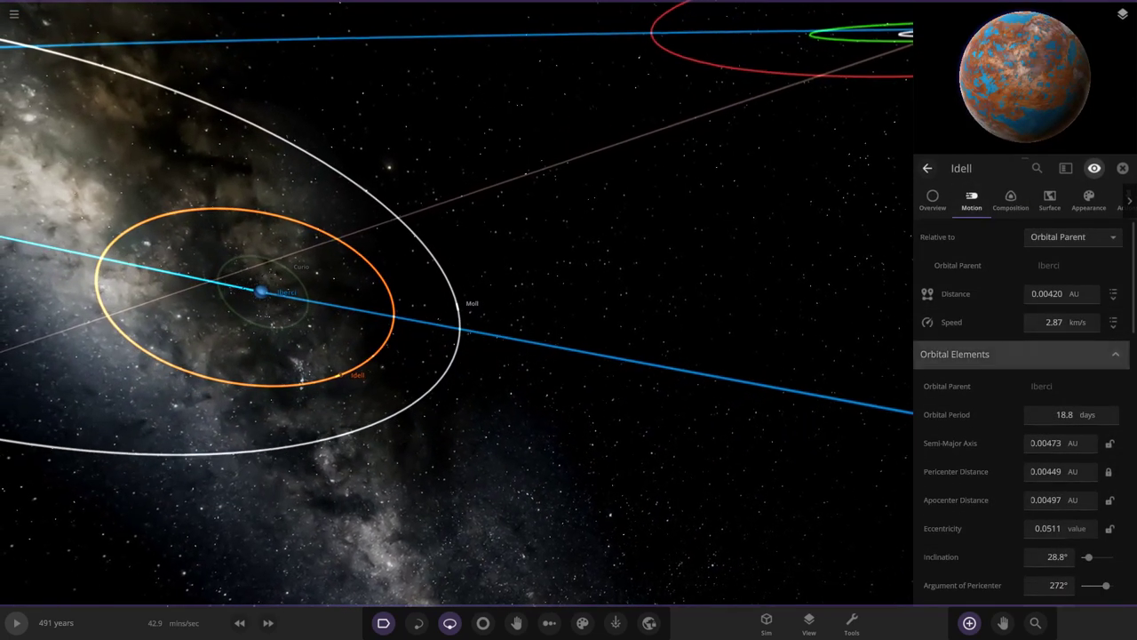
Double Idell's orbital period to 1.24 months and halve Moll's to 1.64 months
click(1057, 414)
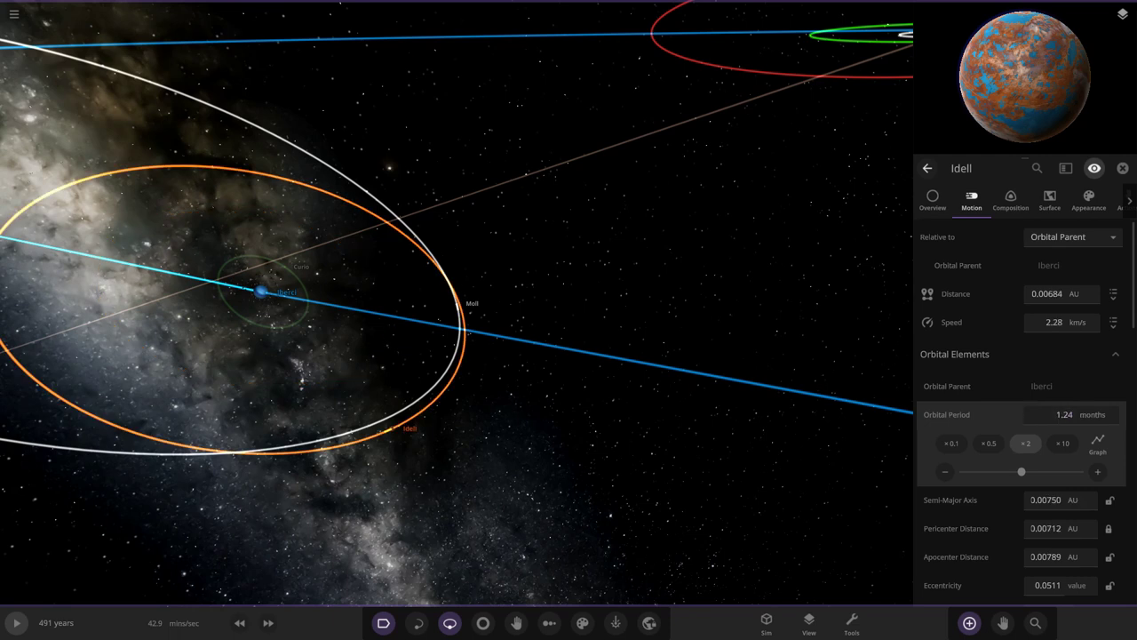
click(471, 303)
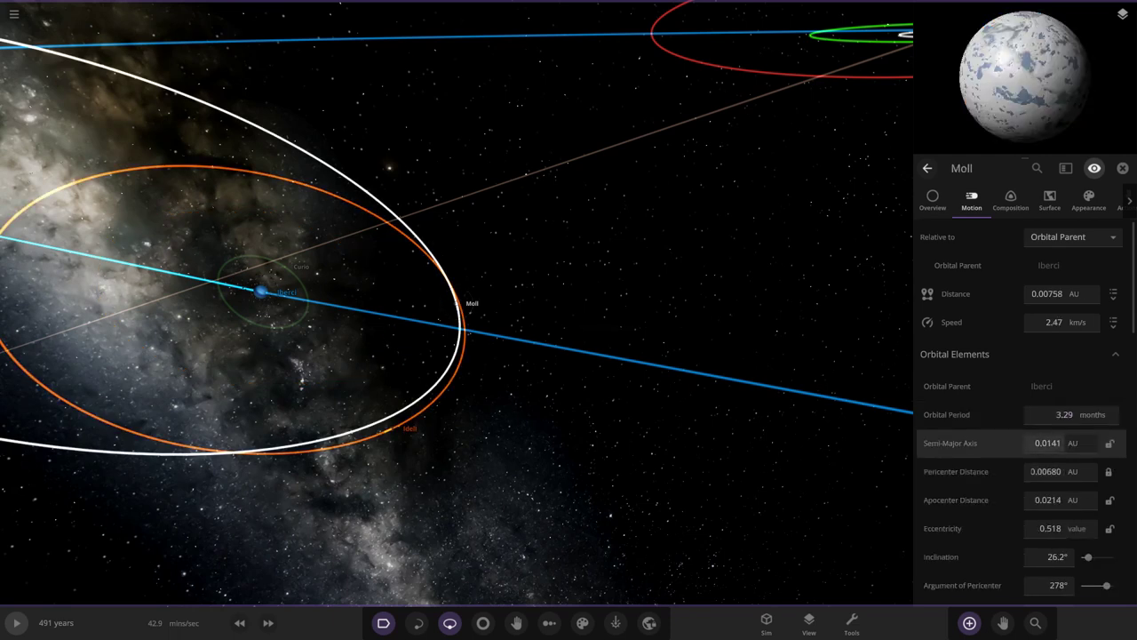
click(1058, 415)
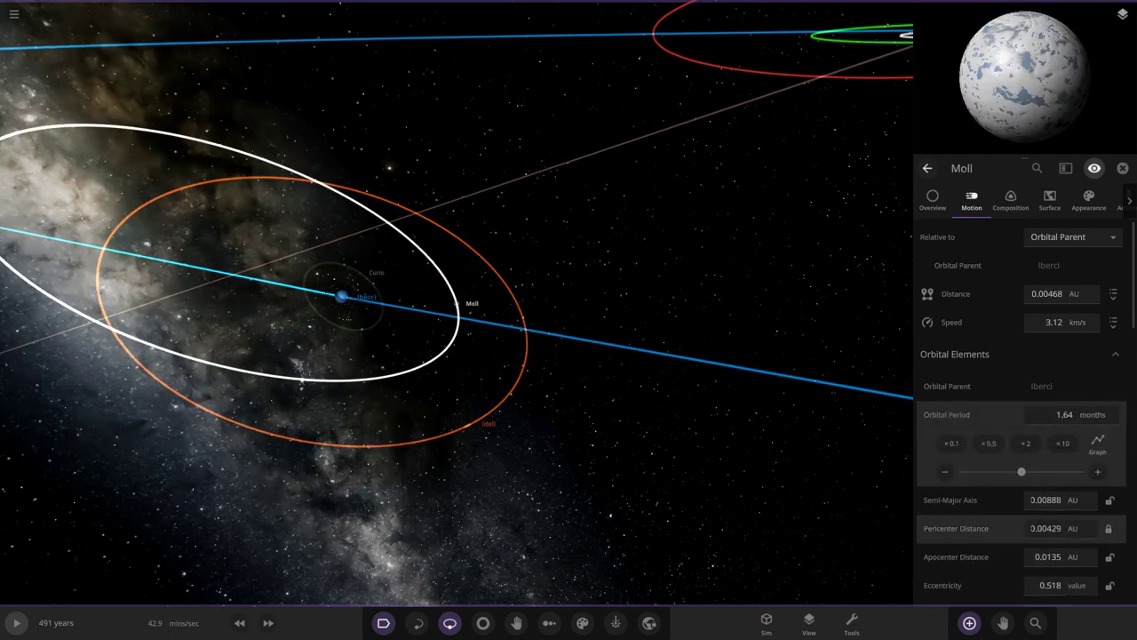
Apply Auto Orbit to the moon Moll around Iberci
scroll(1022, 445, down, 5)
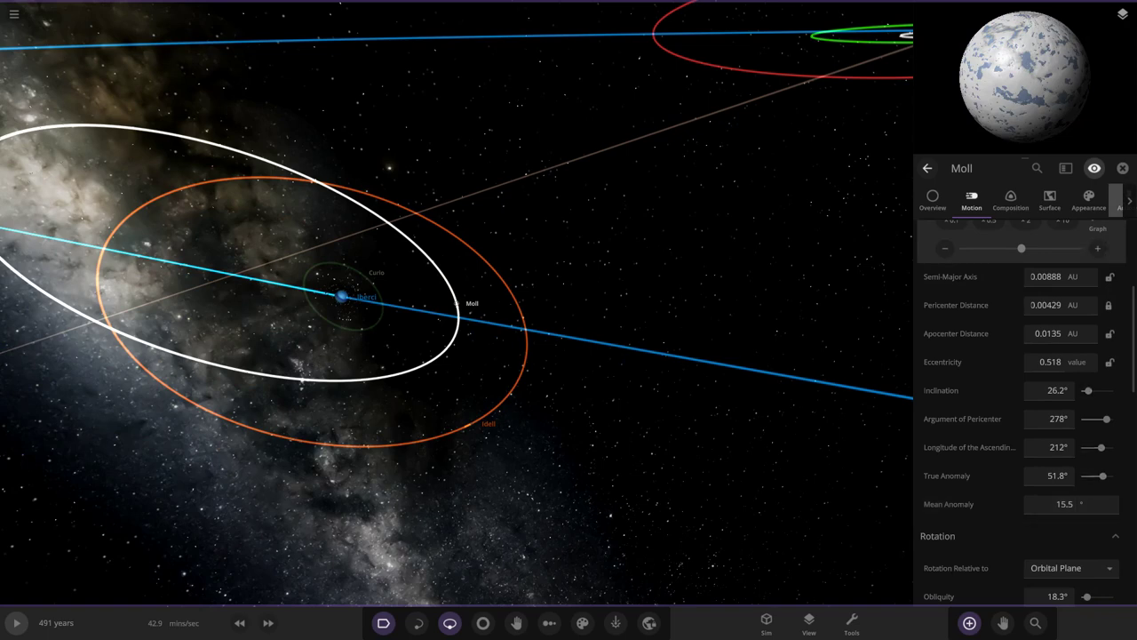
click(1121, 201)
click(1022, 397)
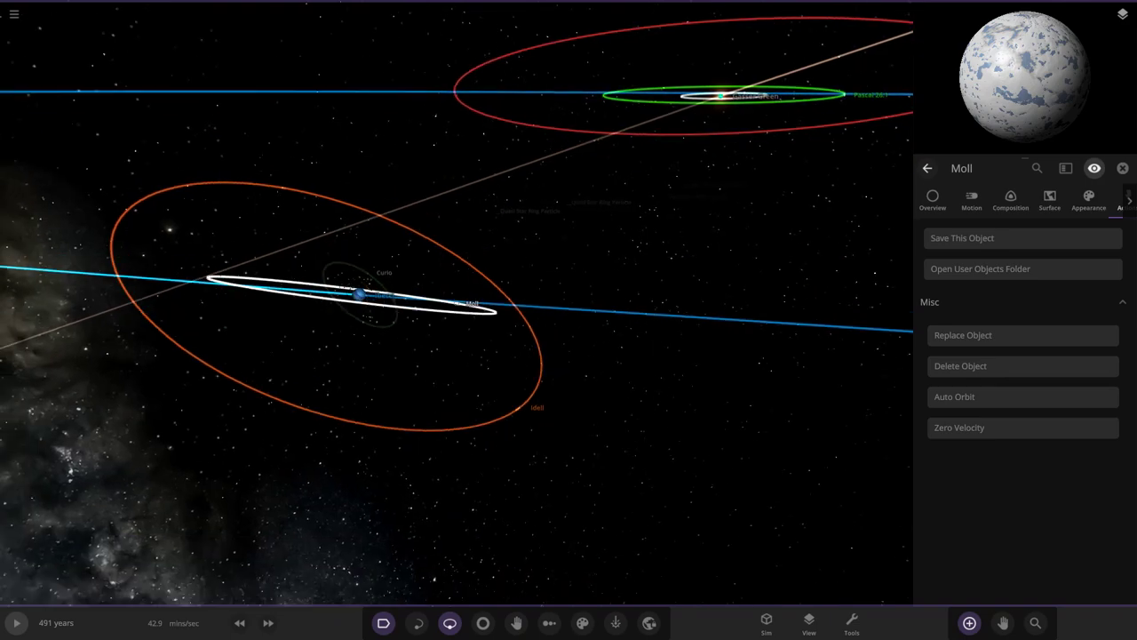
Close Moll's properties and bring the planet Ubonas into close view
scroll(456, 304, down, 10)
key(Escape)
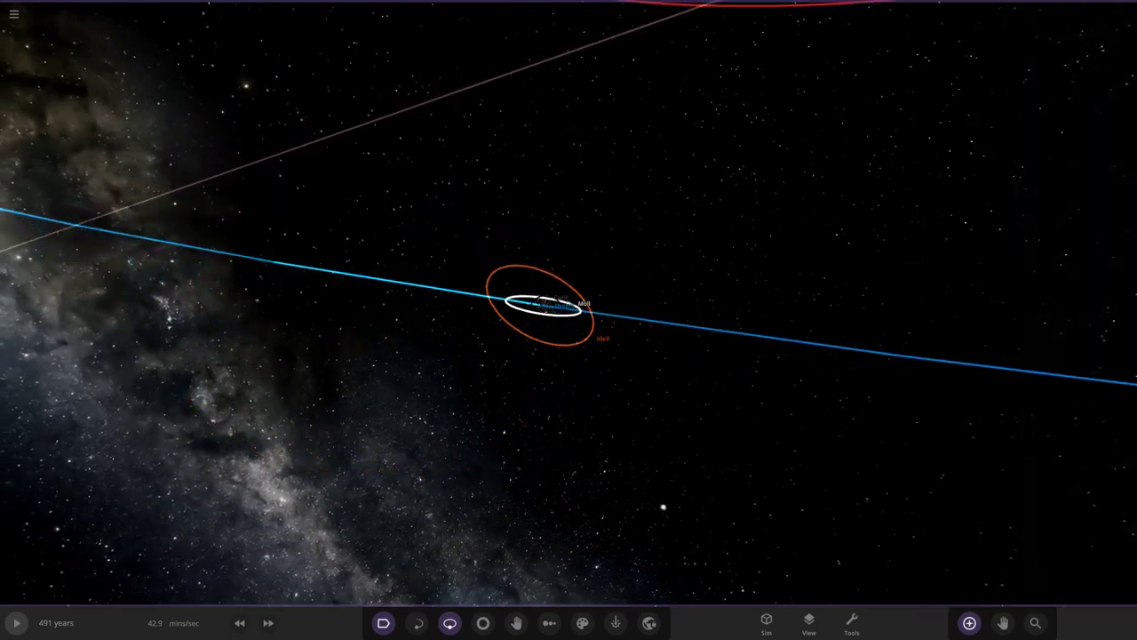
scroll(569, 303, down, 10)
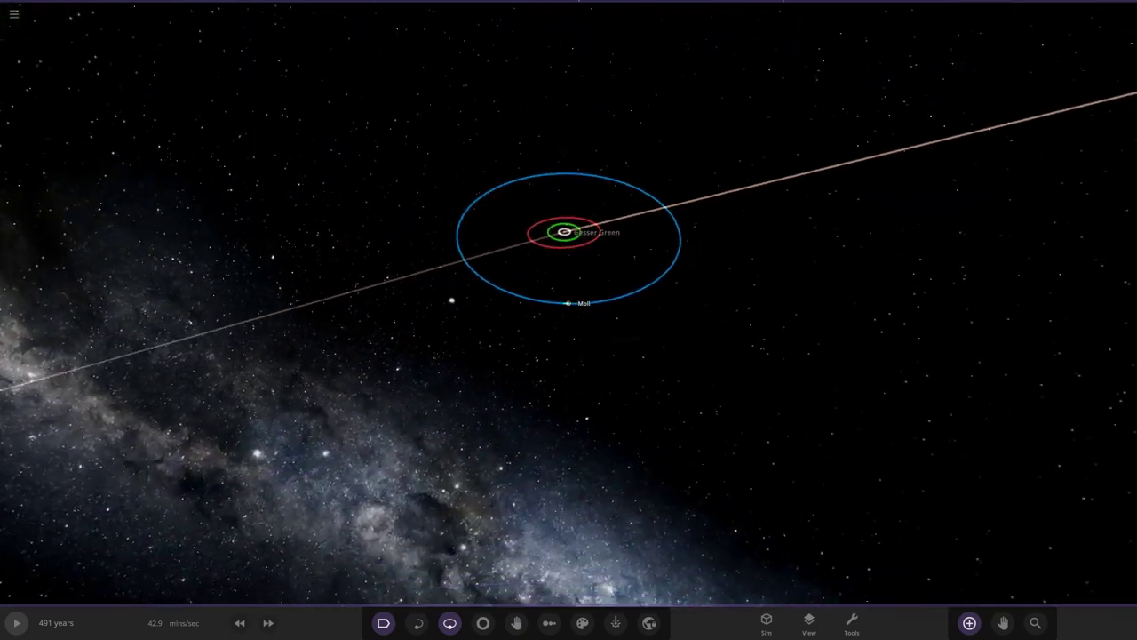
double_click(549, 229)
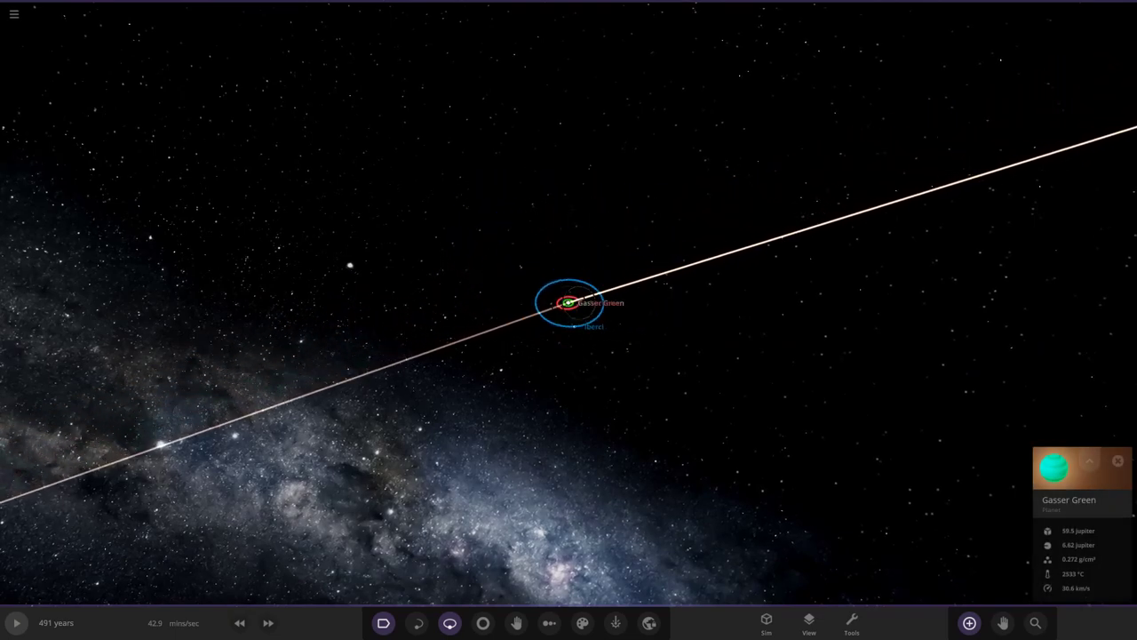
scroll(569, 303, down, 10)
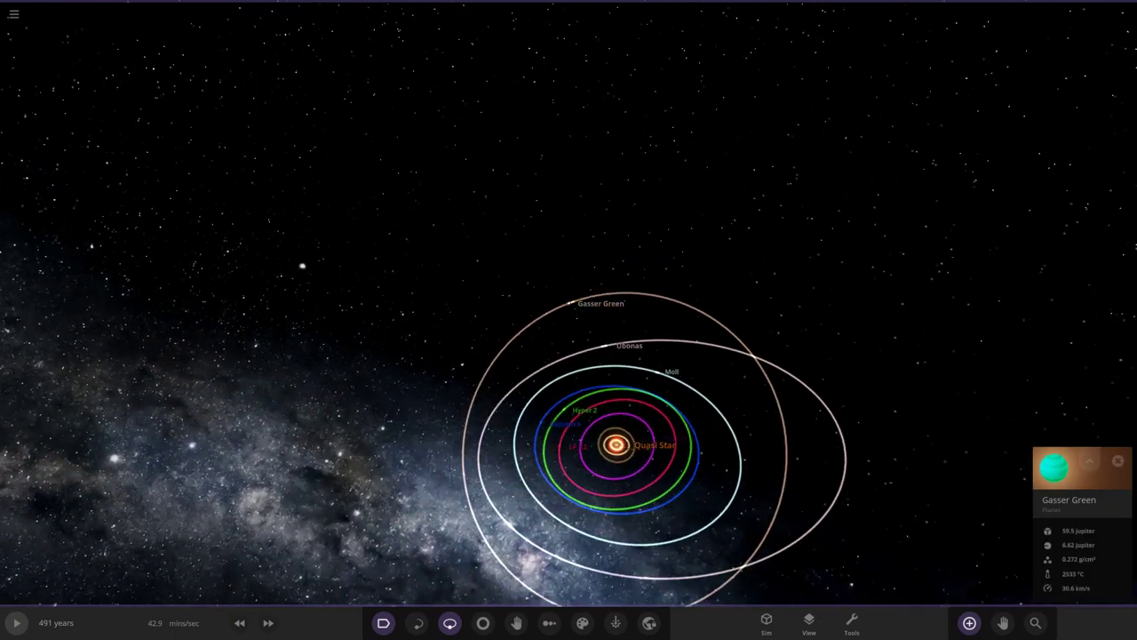
click(578, 318)
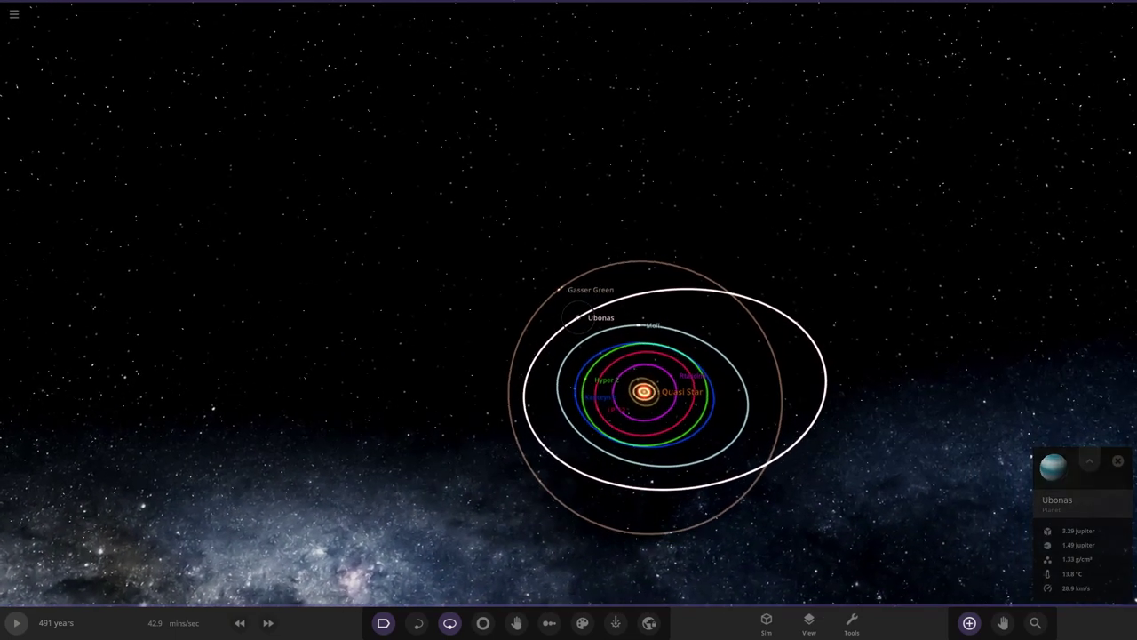
scroll(568, 303, up, 10)
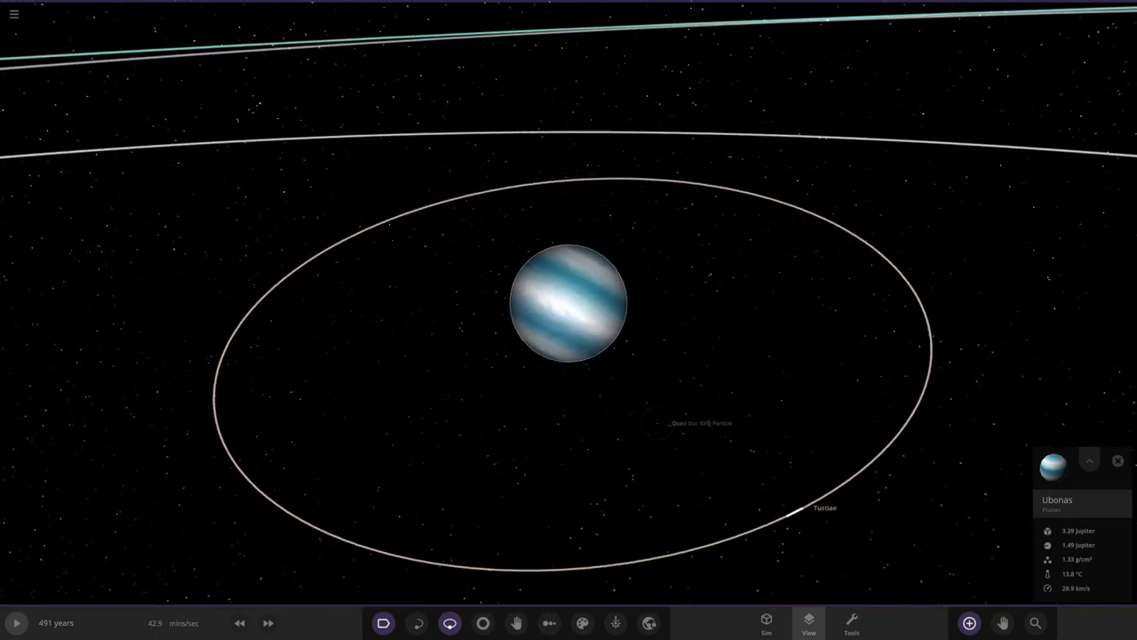
Set the view's lighting mode to Realistic
click(809, 624)
click(809, 494)
click(809, 437)
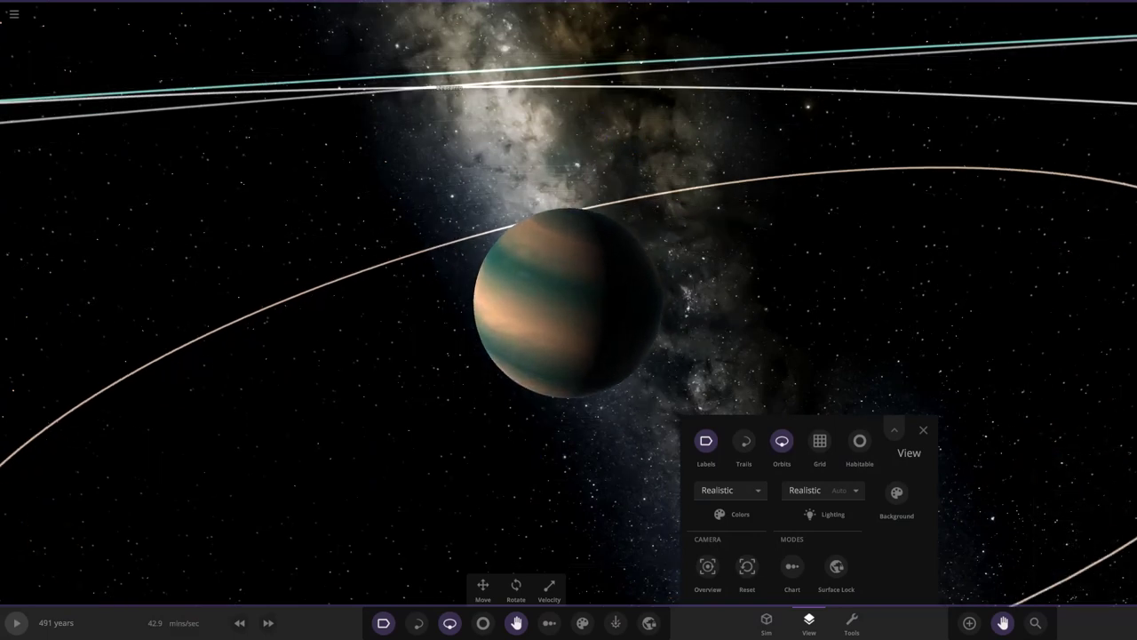
Choose the Saturn ring preset for Ubonas and open its advanced settings
click(970, 622)
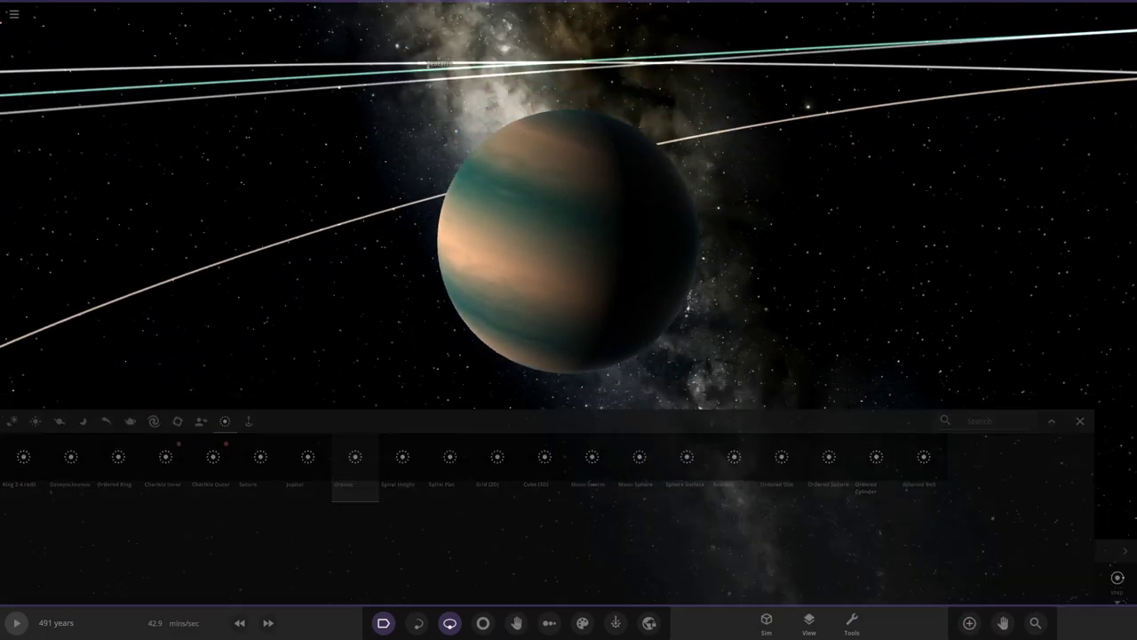
click(970, 622)
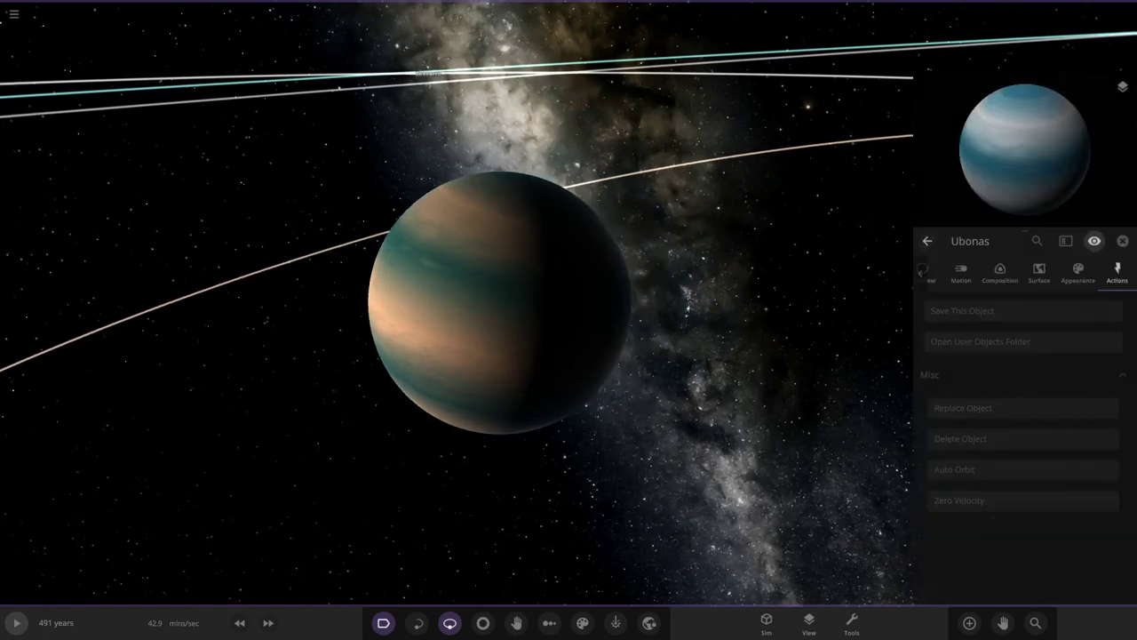
click(969, 622)
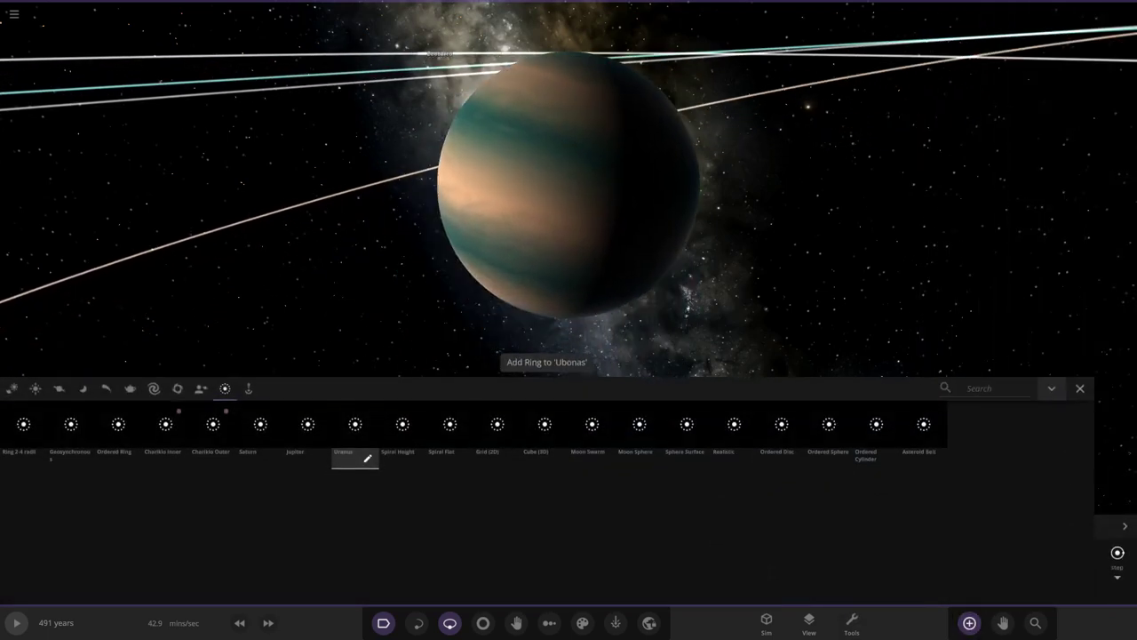
click(273, 458)
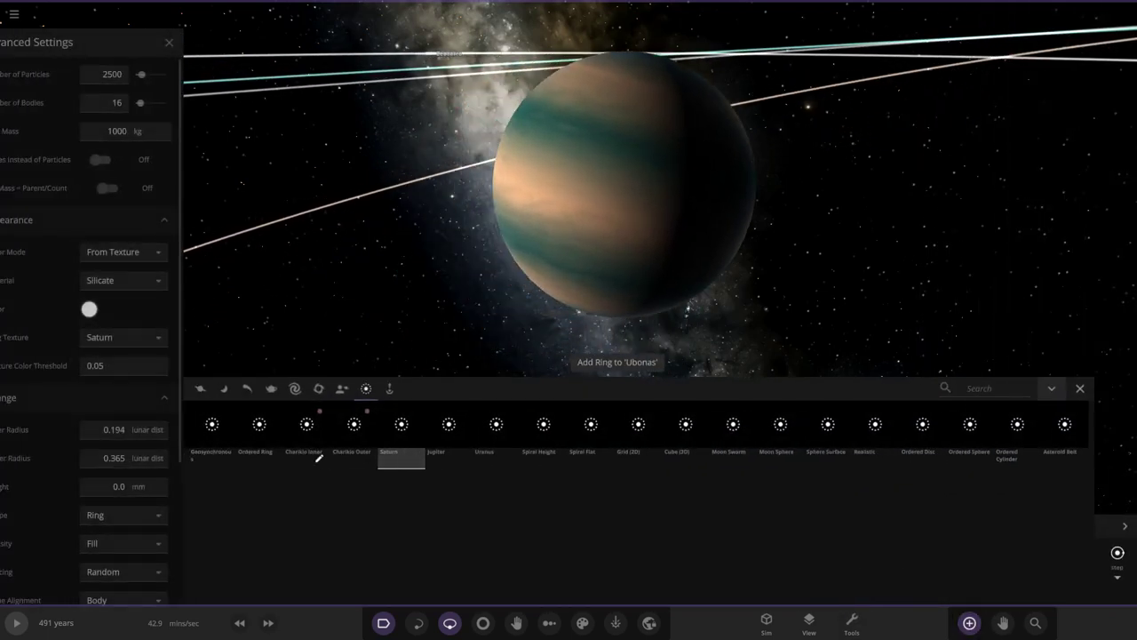
Give the Saturn ring 338 particles and radii in jupiter units, with inner radius 1.60 and outer radius 6.00
click(171, 429)
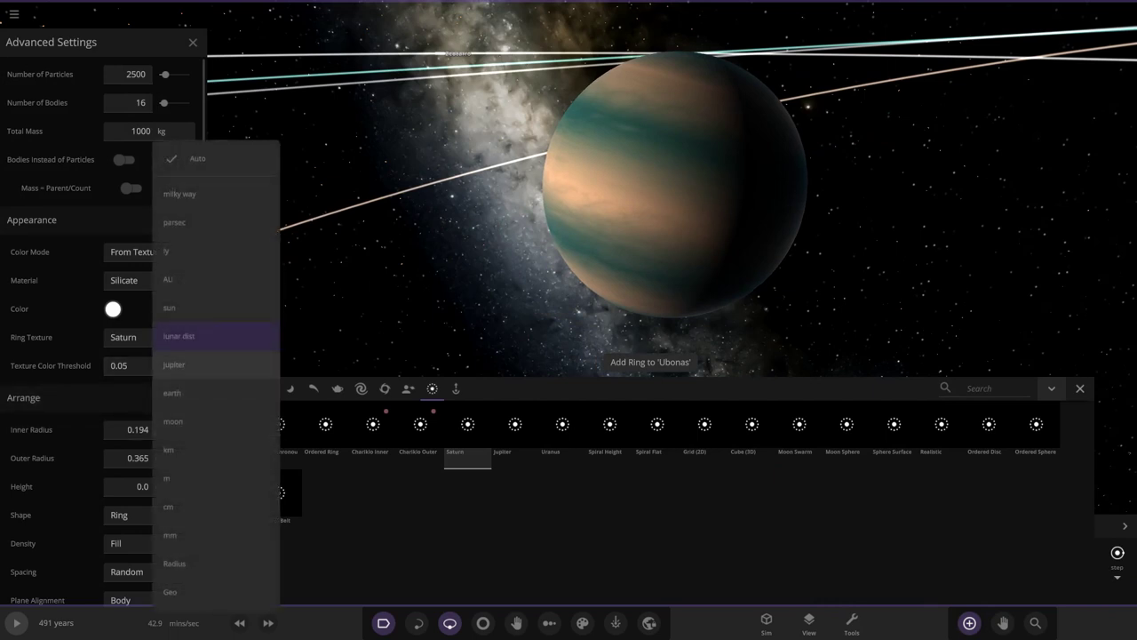
click(174, 365)
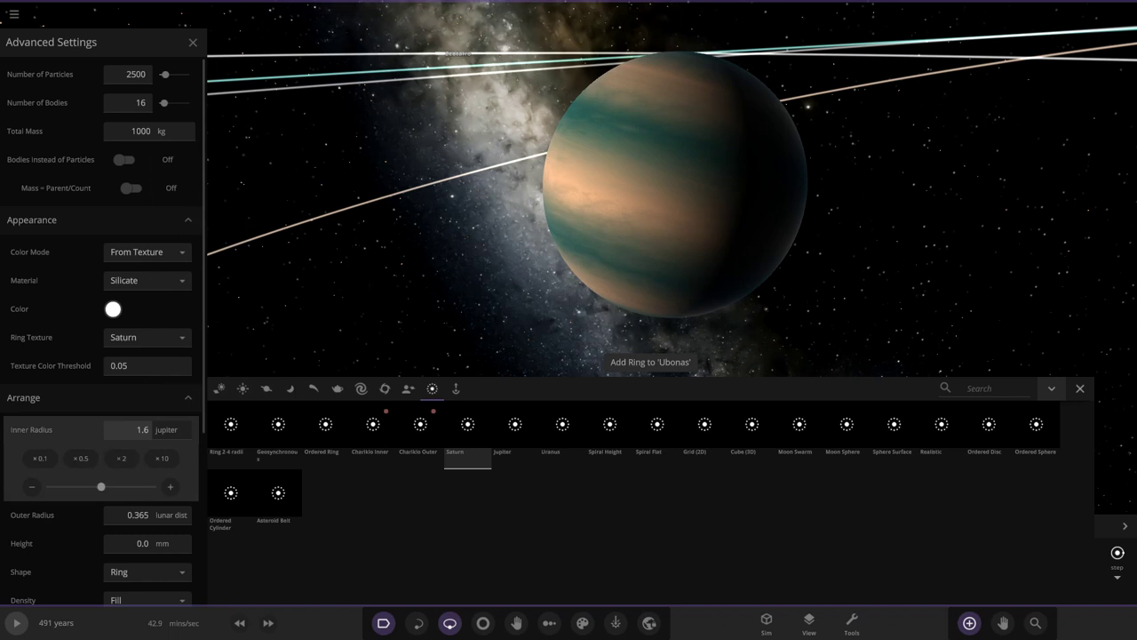
click(171, 514)
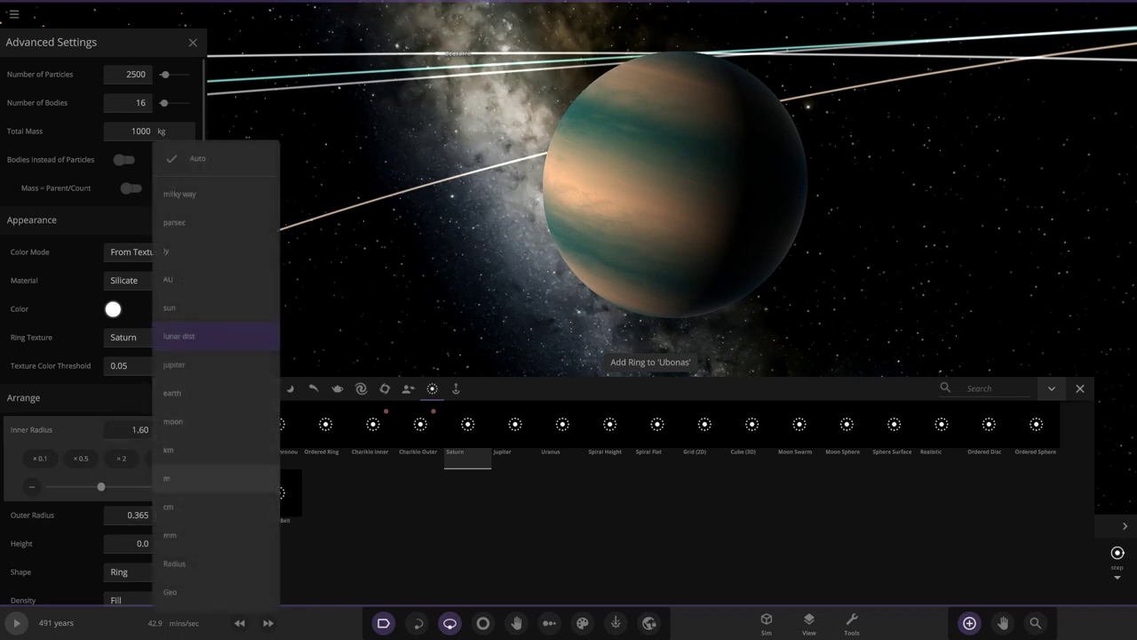
click(174, 364)
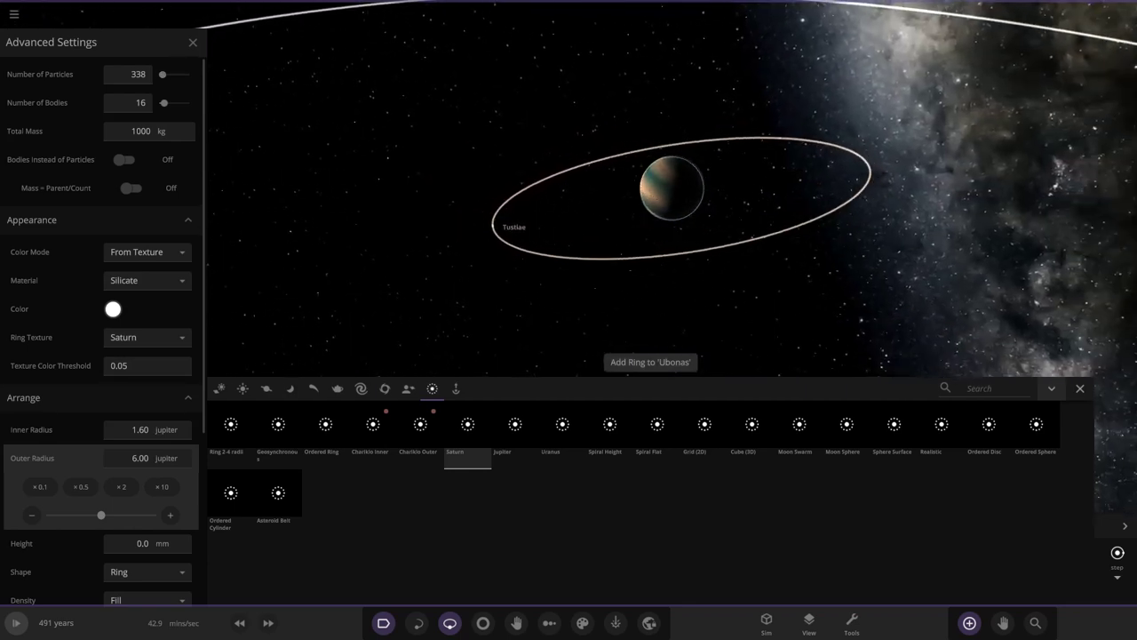
Add the ring to Ubonas with the color mode set to Manual and the inner radius set to 2.25 jupiter
click(147, 252)
click(129, 199)
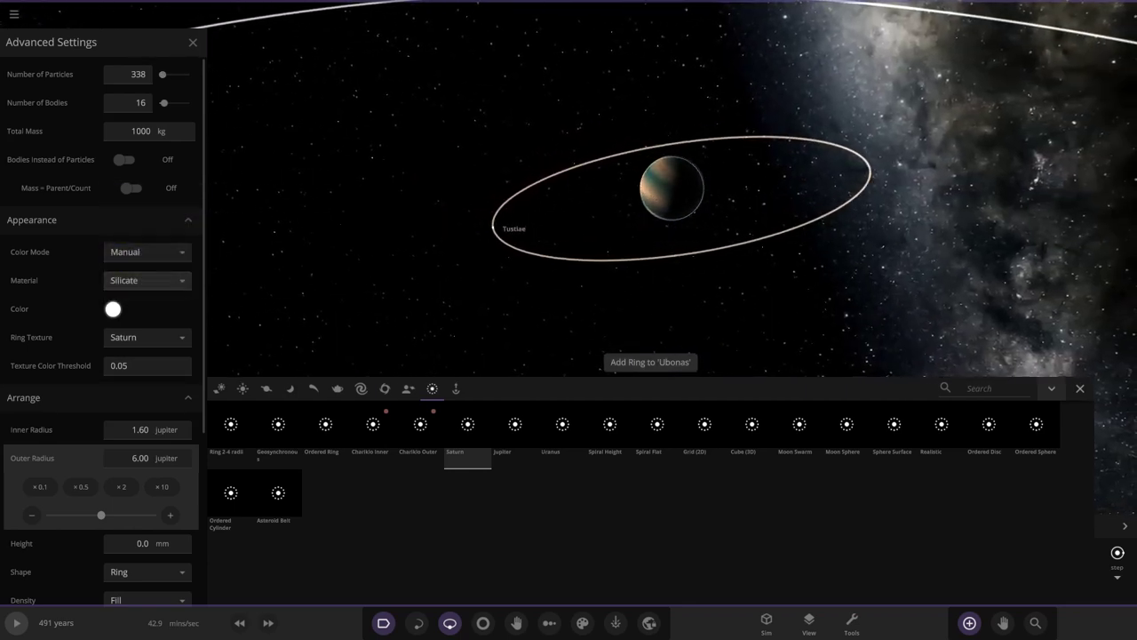
click(113, 308)
click(113, 308)
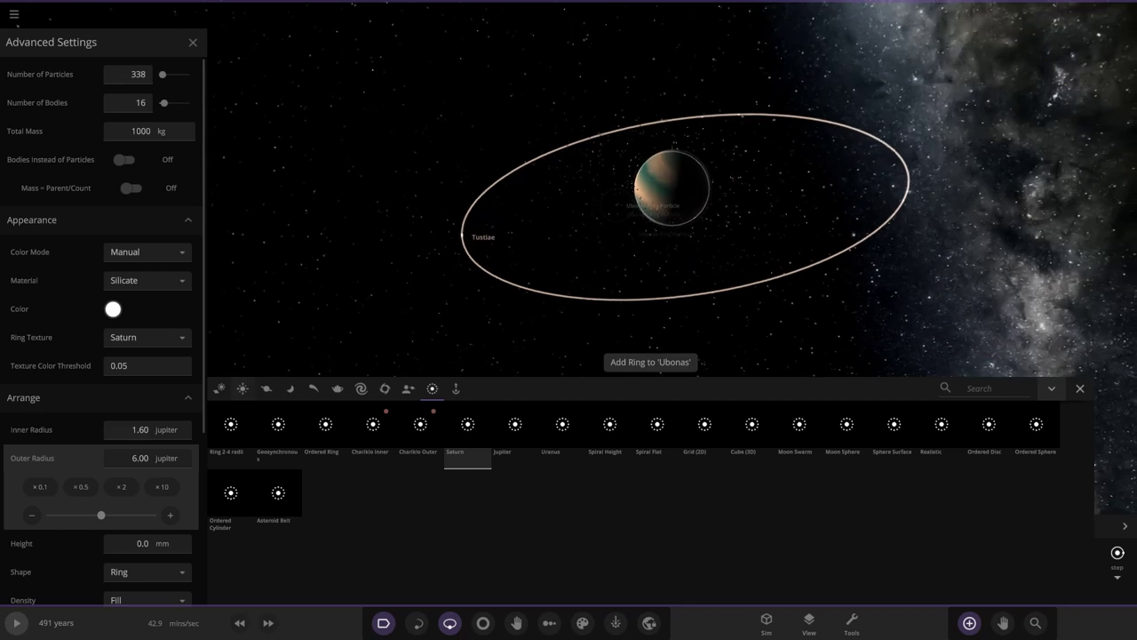
click(141, 429)
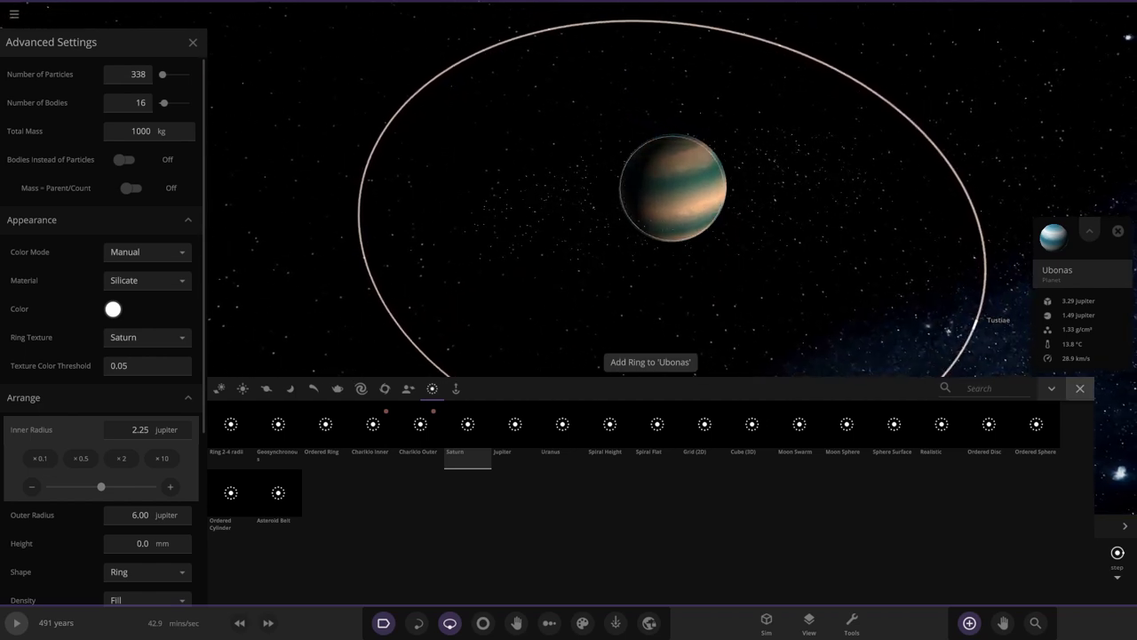
key(Escape)
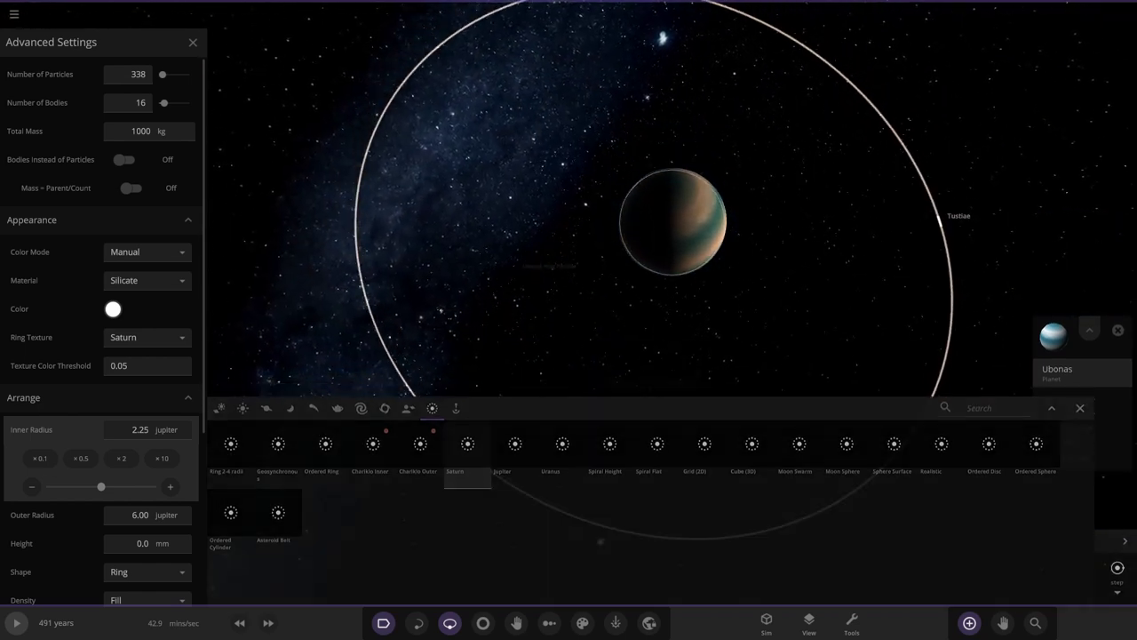
key(Escape)
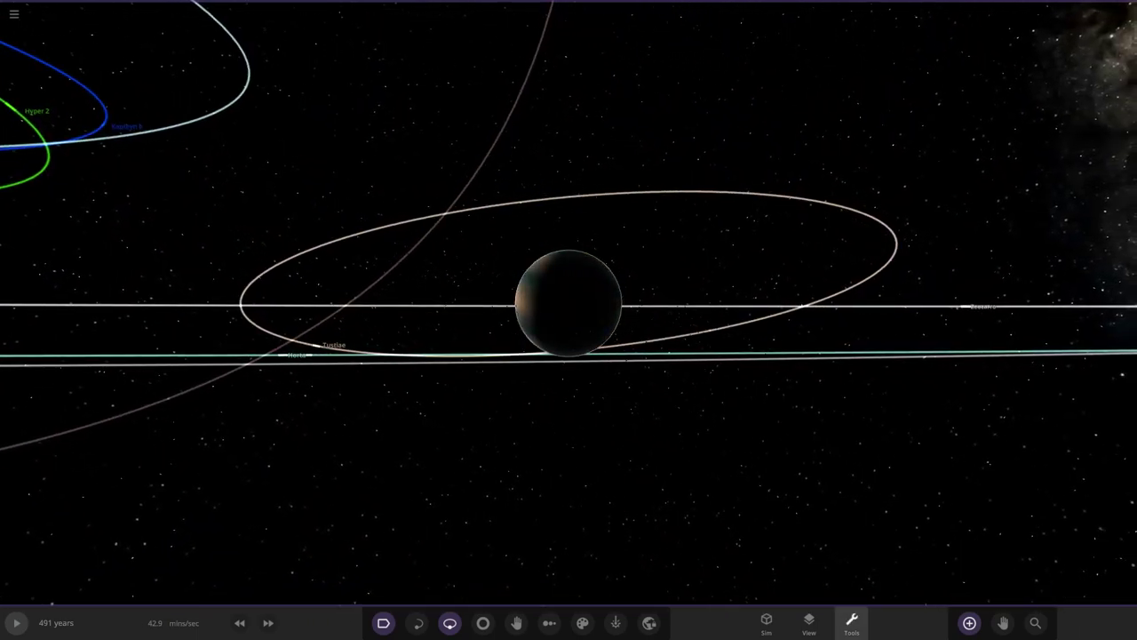
Inspect Ubonas's new ring under Flash Light lighting and return the lighting to Realistic
click(851, 622)
click(809, 622)
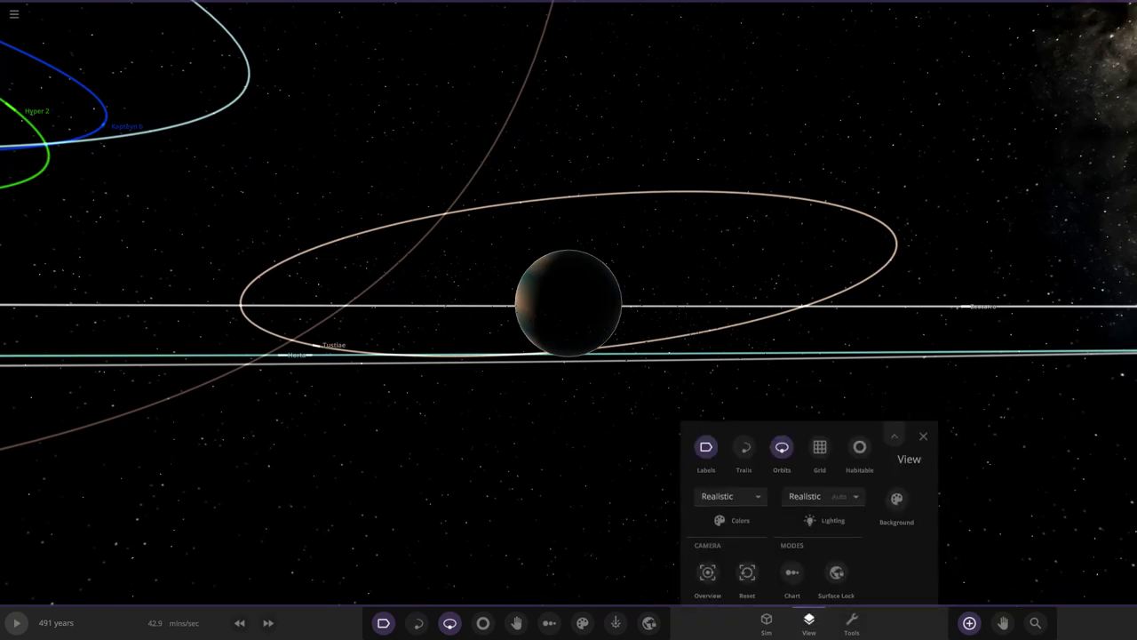
click(824, 490)
click(814, 551)
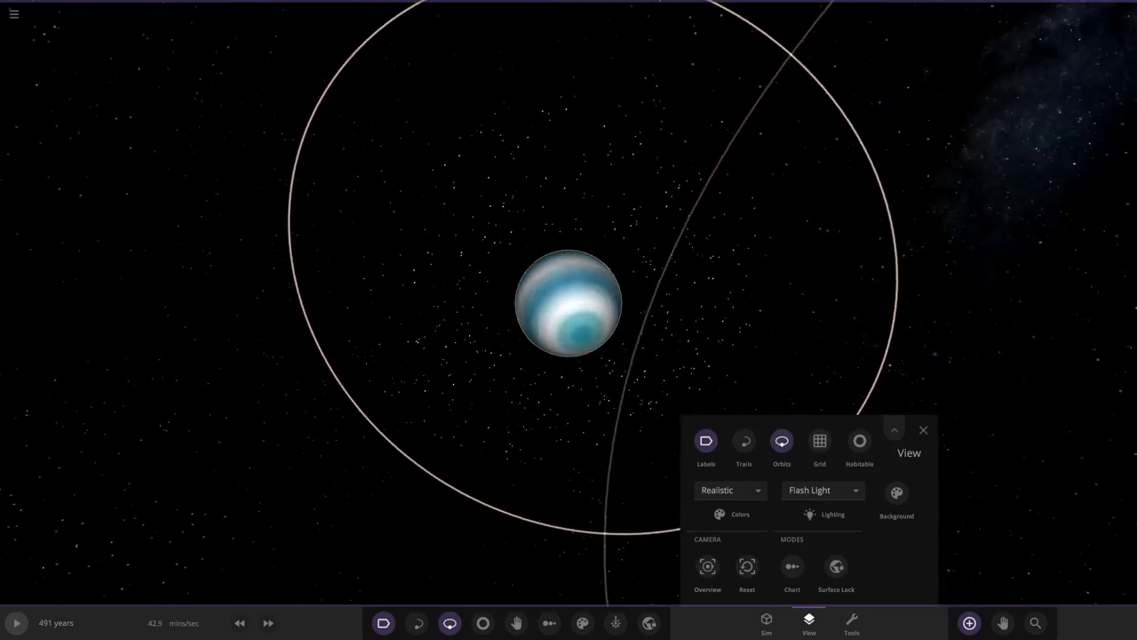
click(824, 490)
click(813, 438)
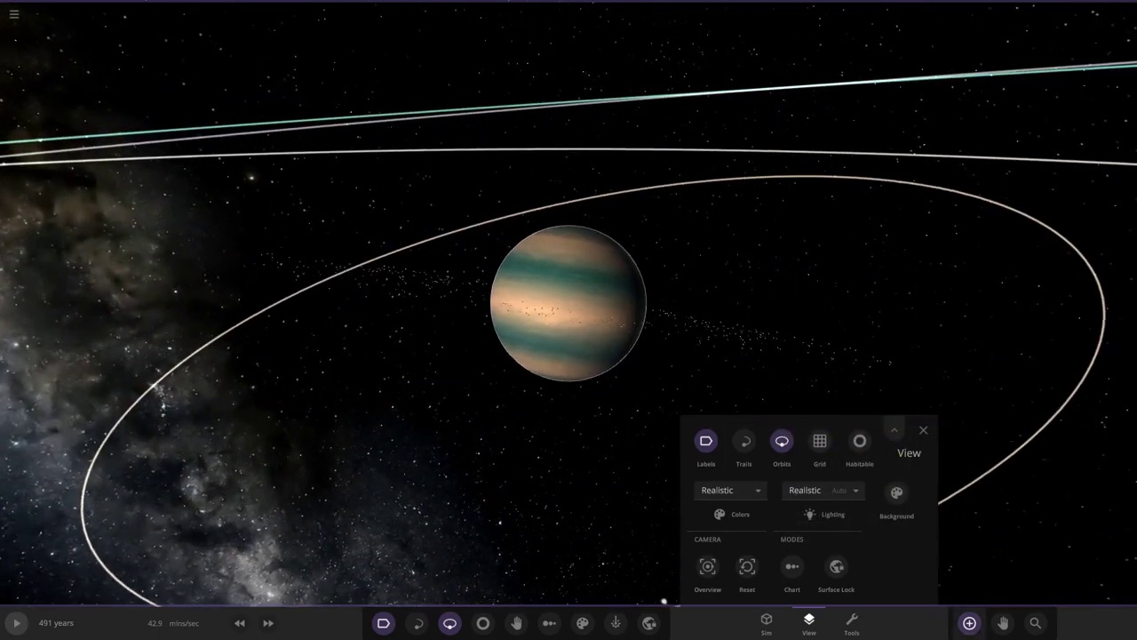
Save the simulation under the name Quasi System Rings
key(Escape)
key(Escape)
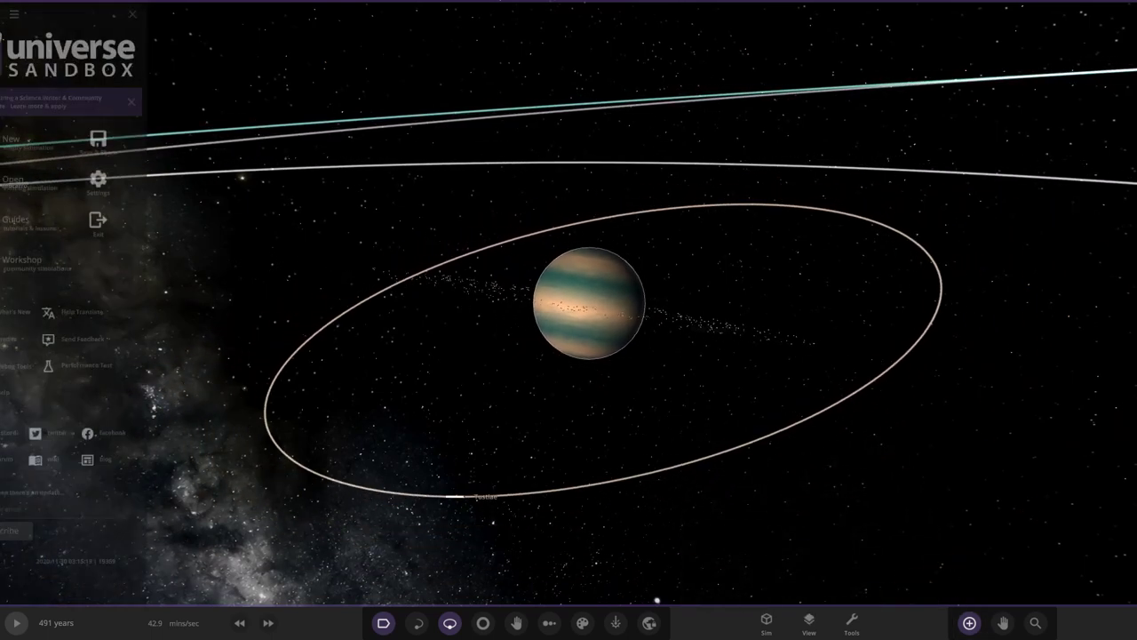
click(148, 141)
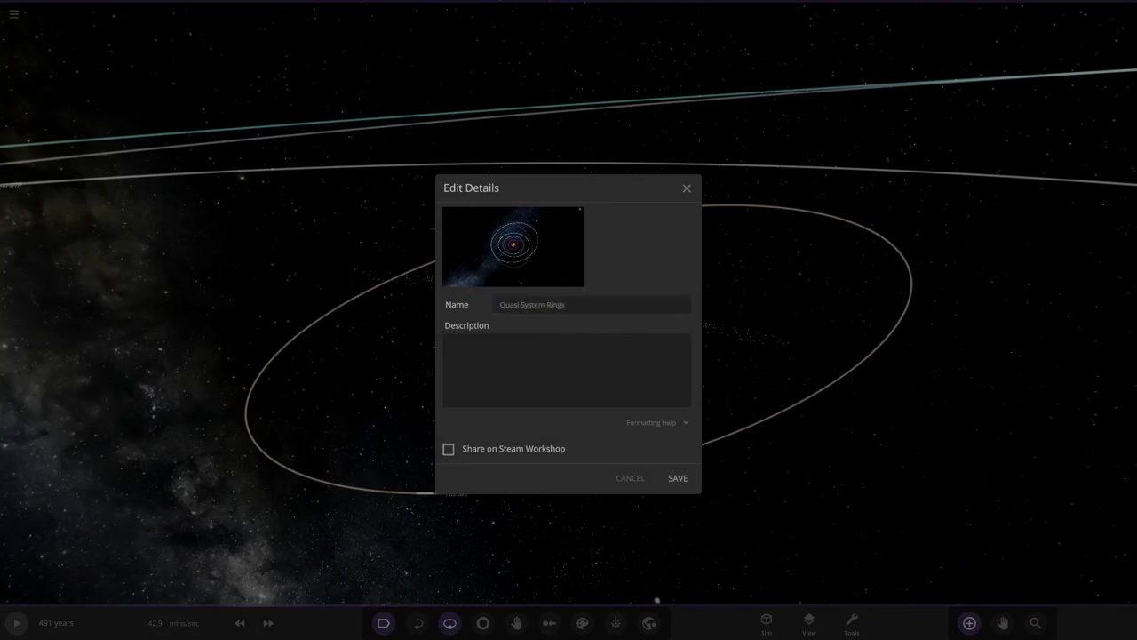
key(Return)
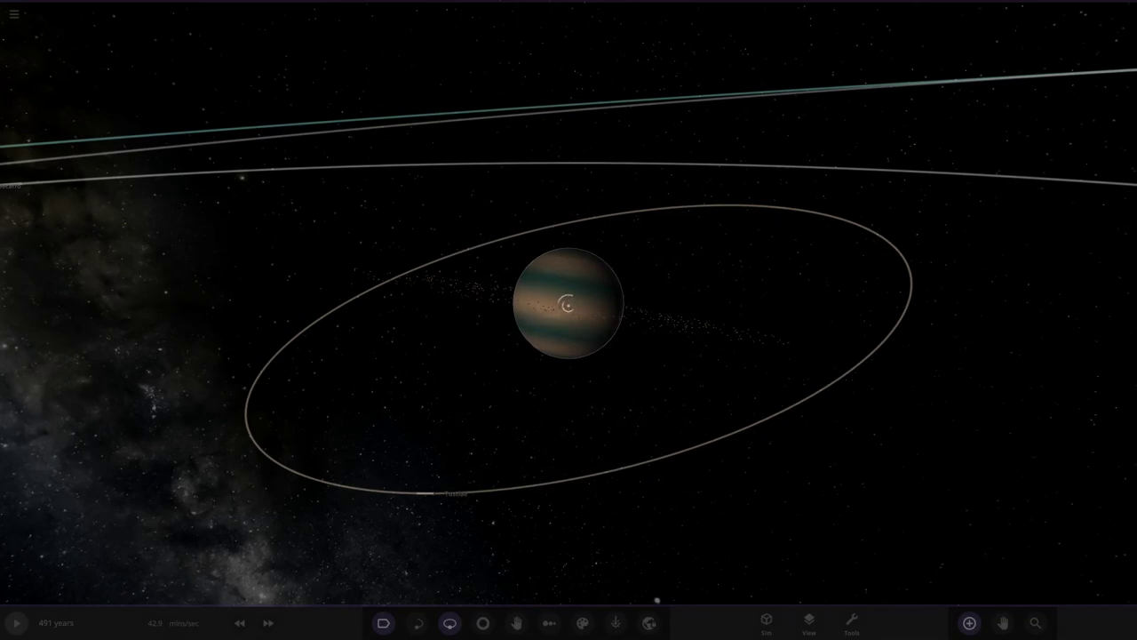
Line up the whole system in the 1D Radius chart view and examine Gasser Green, 1 Fire Deluxe and Ubonas up close
scroll(569, 302, down, 10)
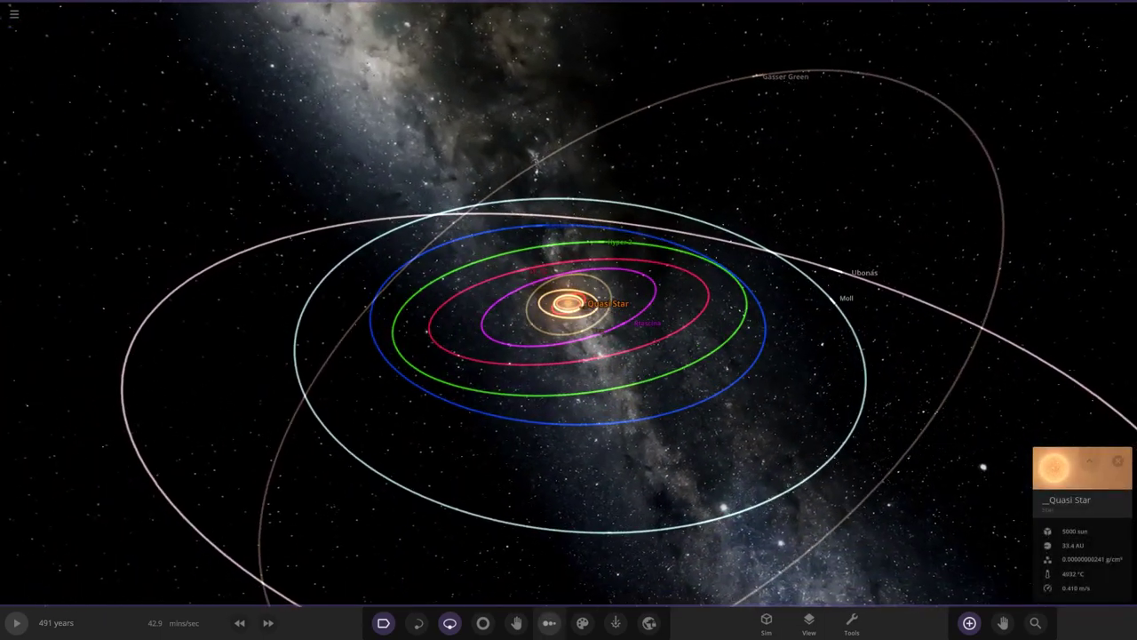
click(549, 622)
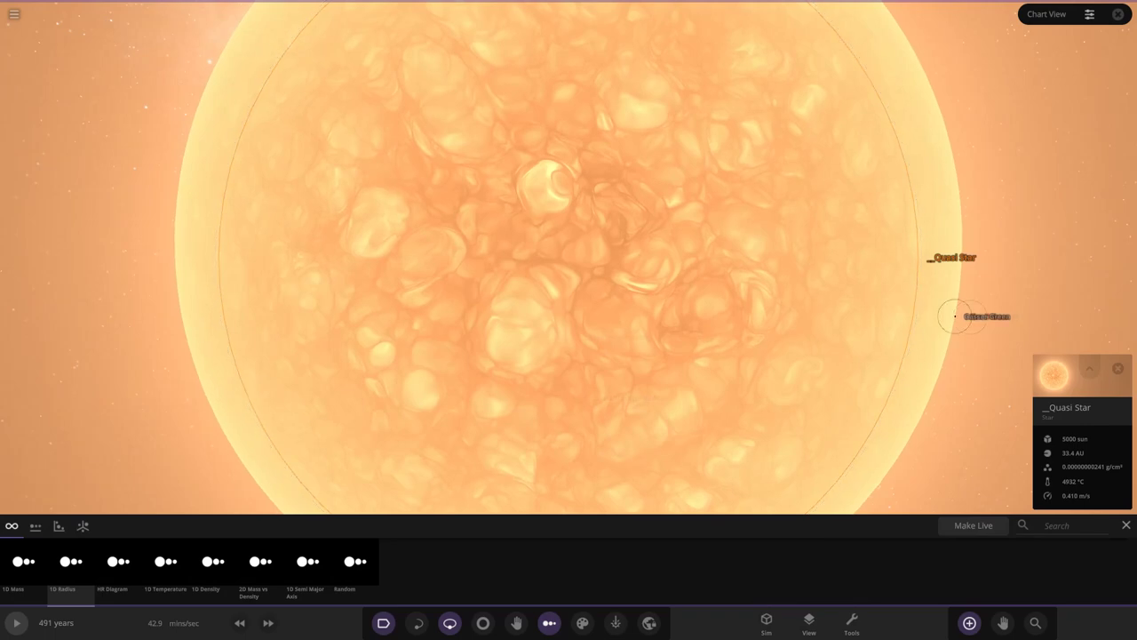
double_click(955, 316)
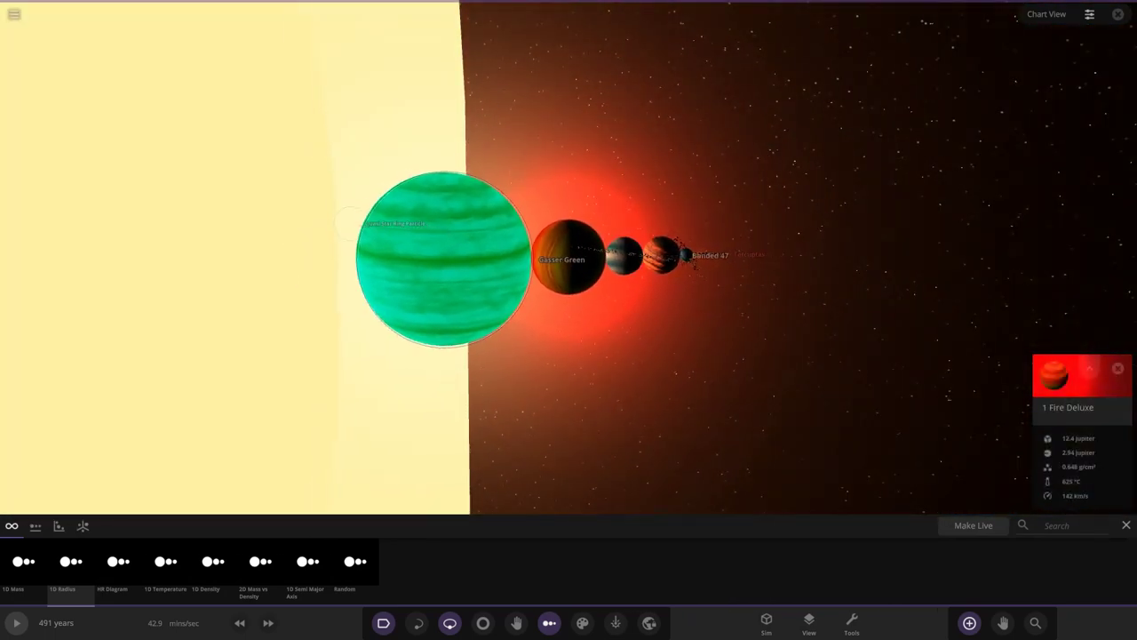
double_click(445, 258)
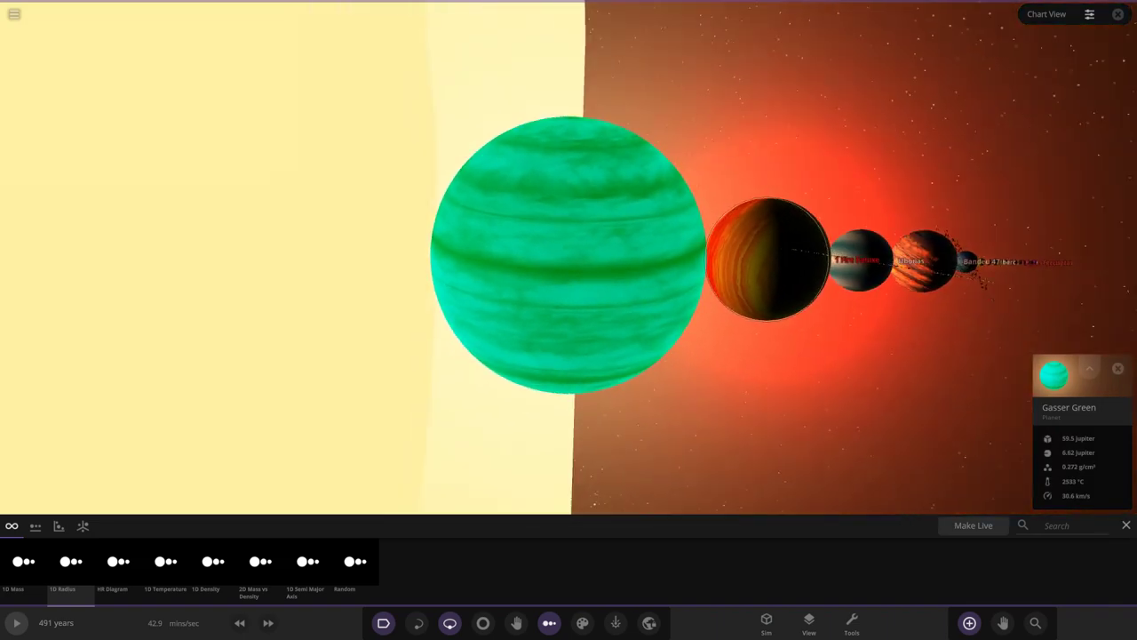
double_click(768, 258)
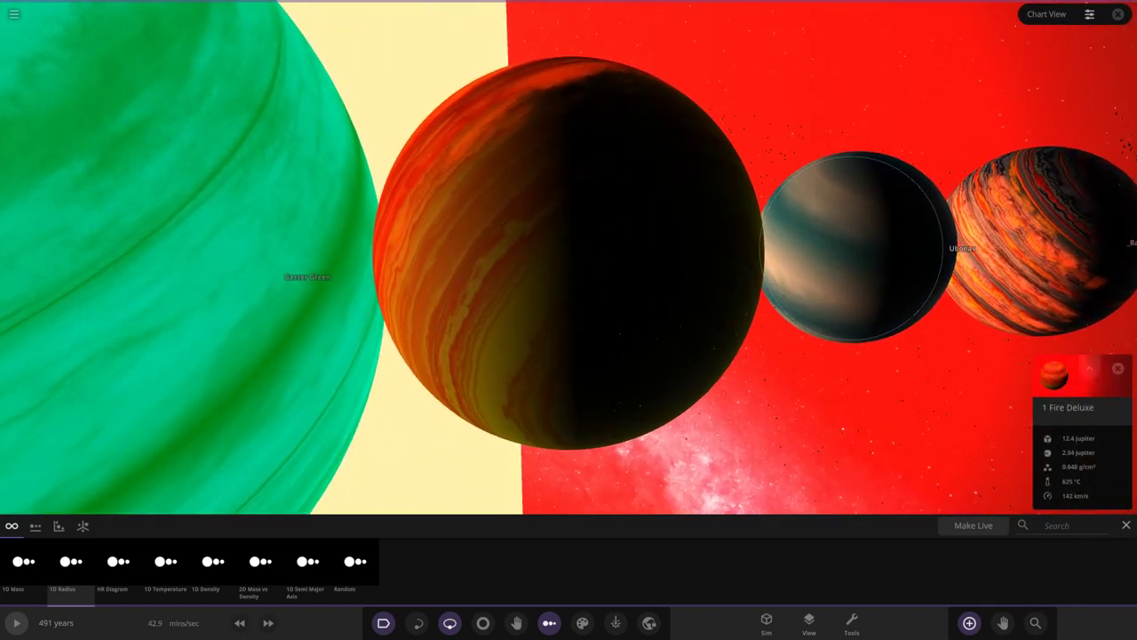
double_click(853, 248)
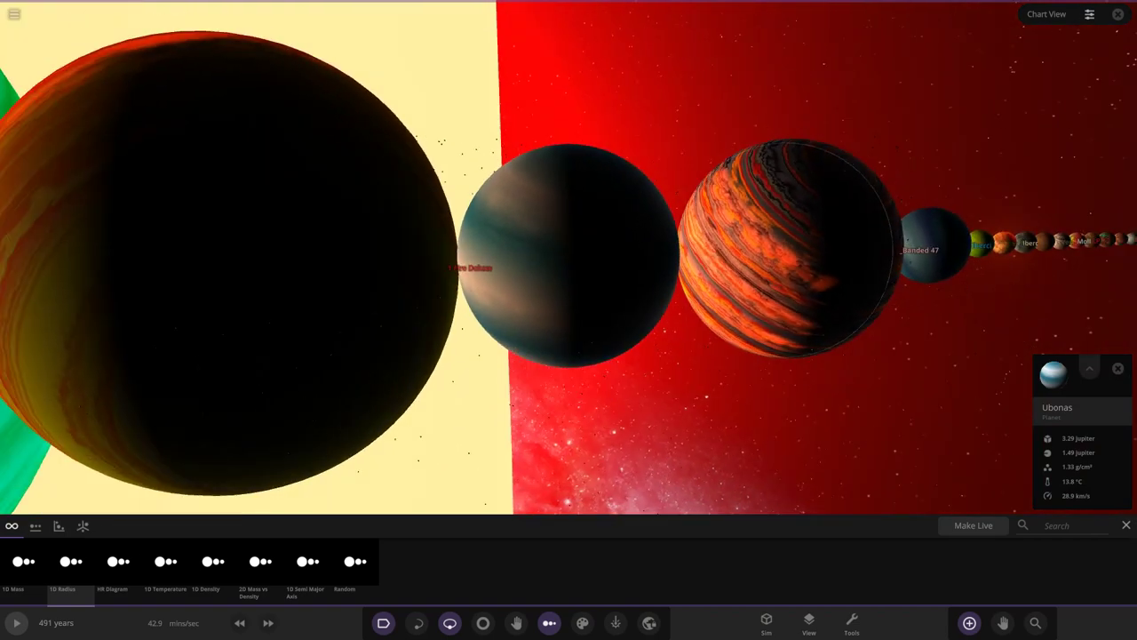
Examine the smaller bodies in the radius lineup in descending size, including Iberc, Moll, Salibe, Pascal 26.1, Idell, Horta and Rtascina
click(630, 255)
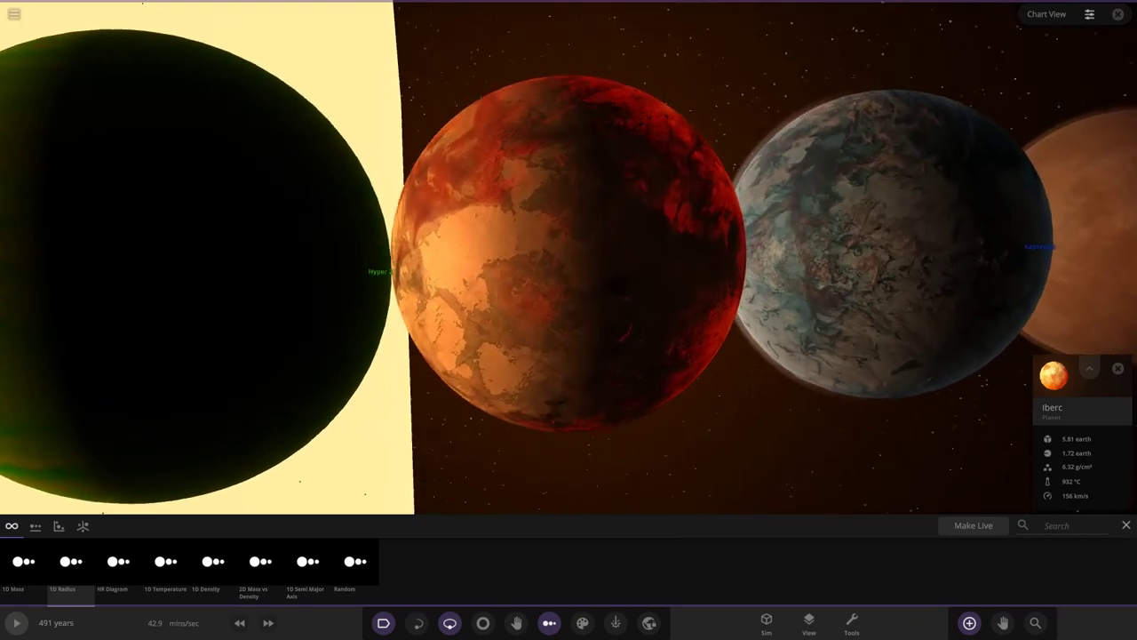
click(894, 236)
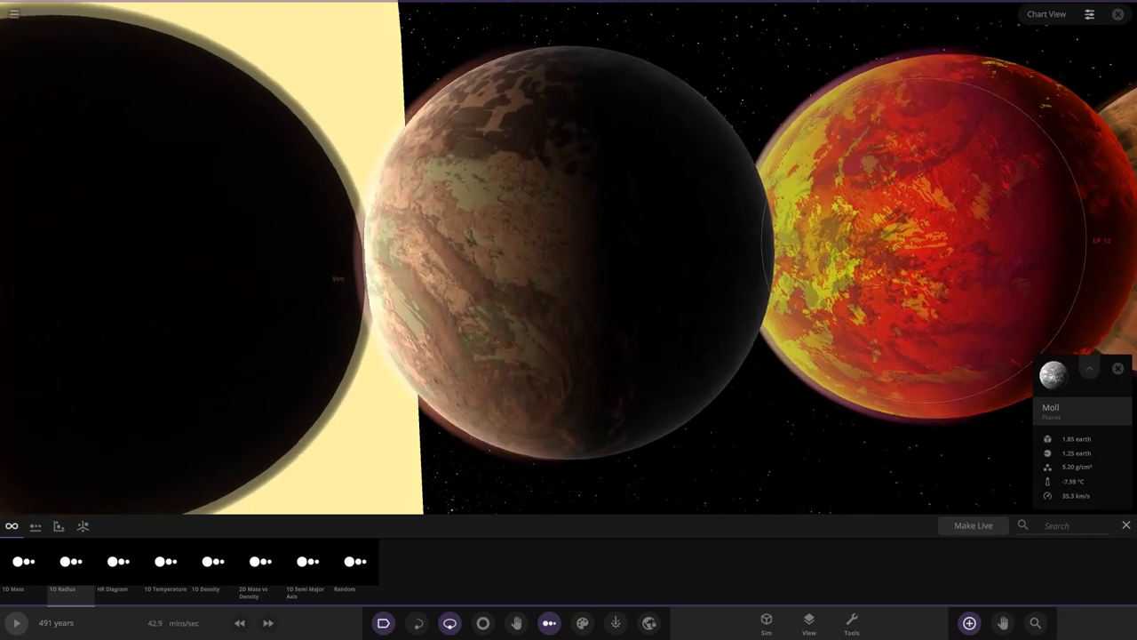
click(924, 240)
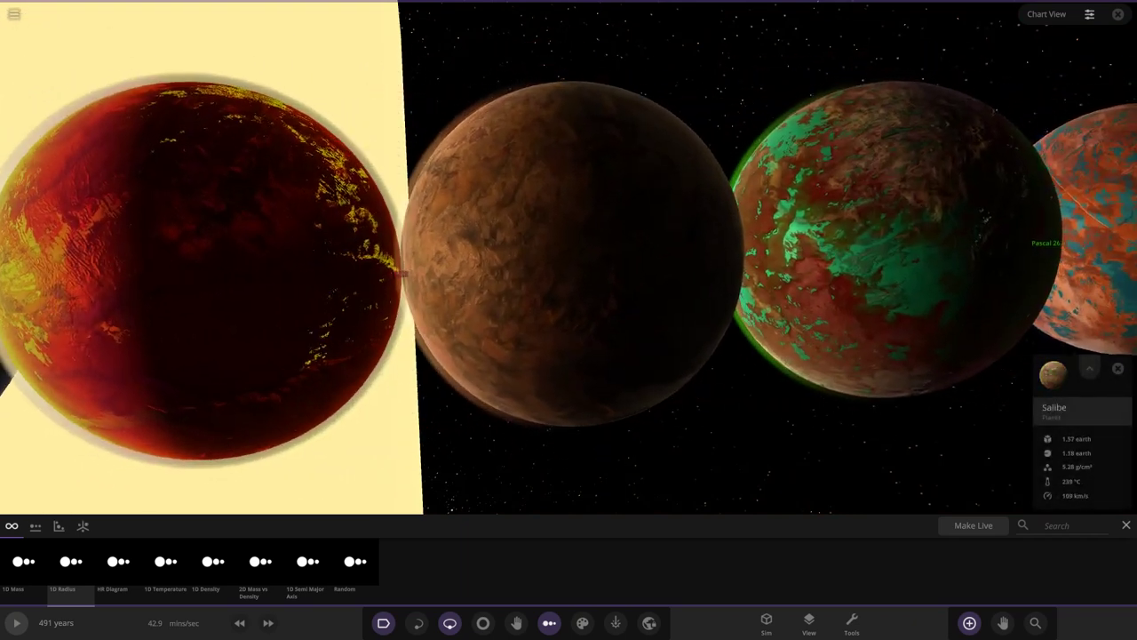
click(893, 238)
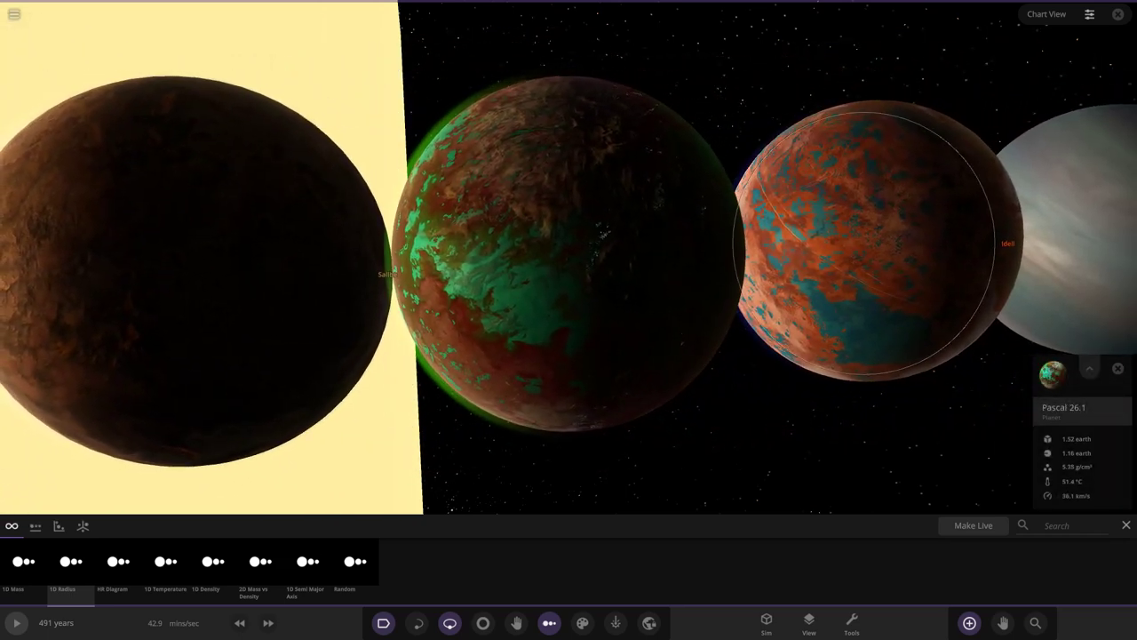
click(867, 240)
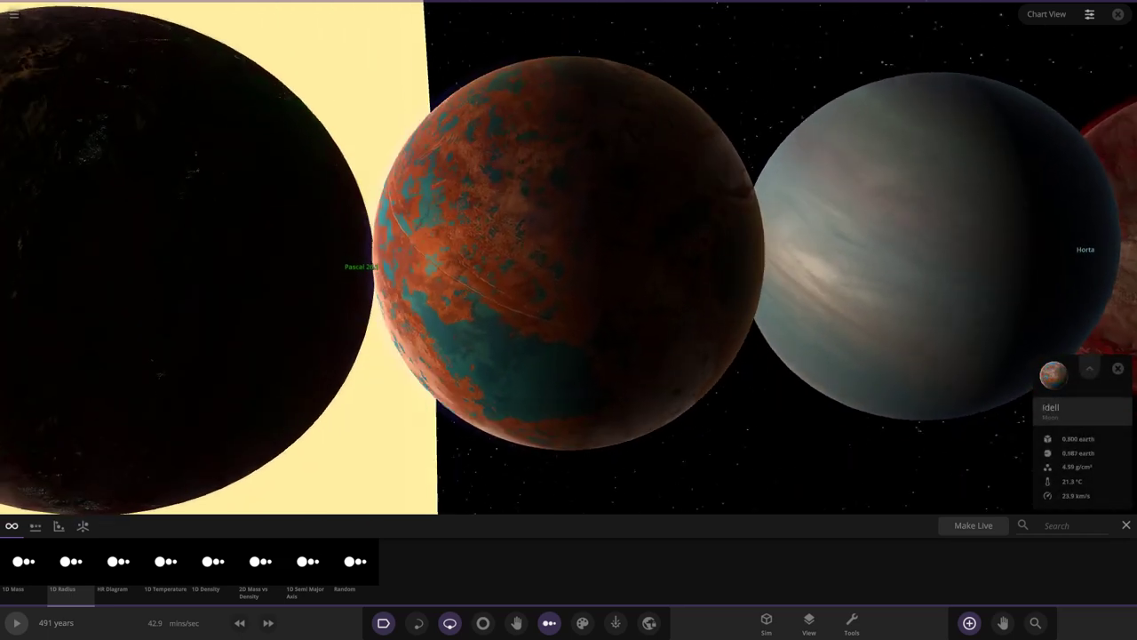
click(933, 240)
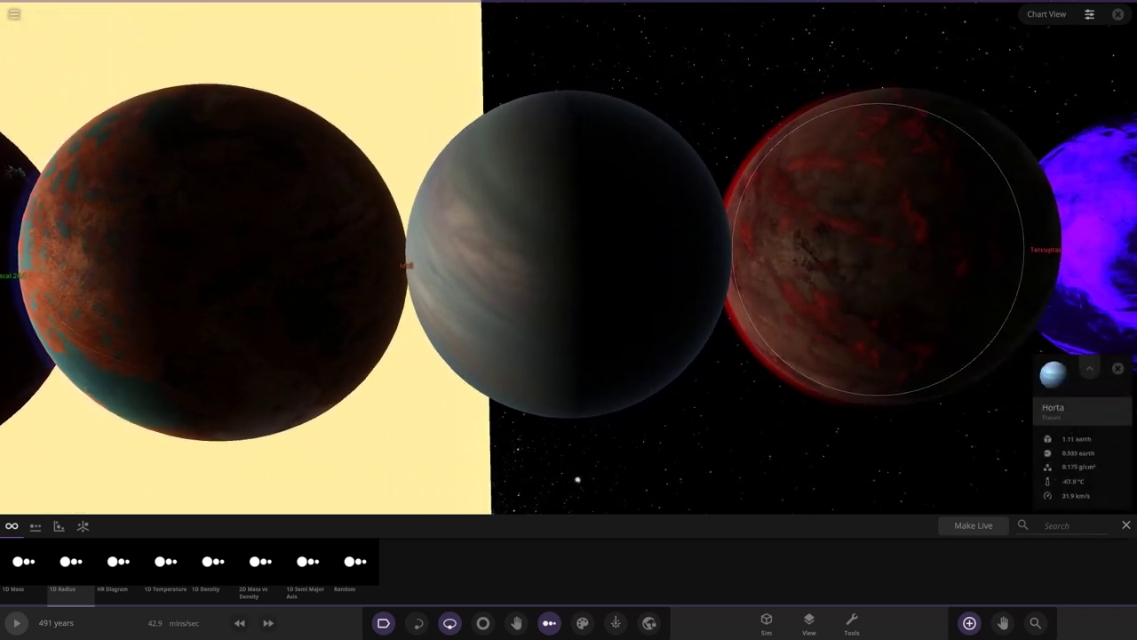
click(876, 249)
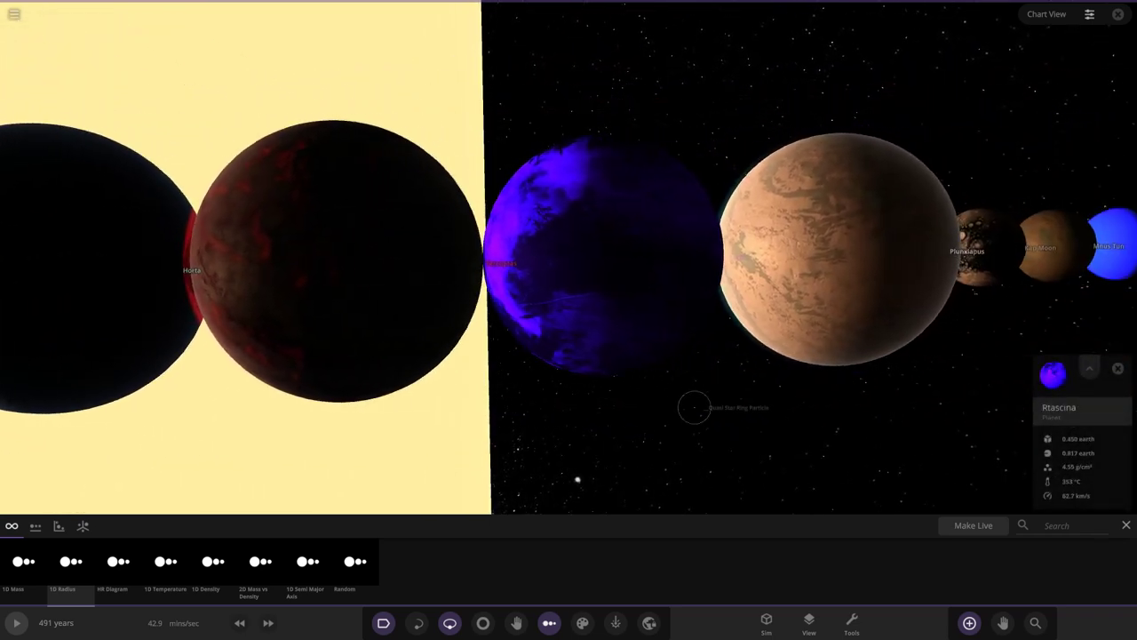
click(875, 249)
click(875, 249)
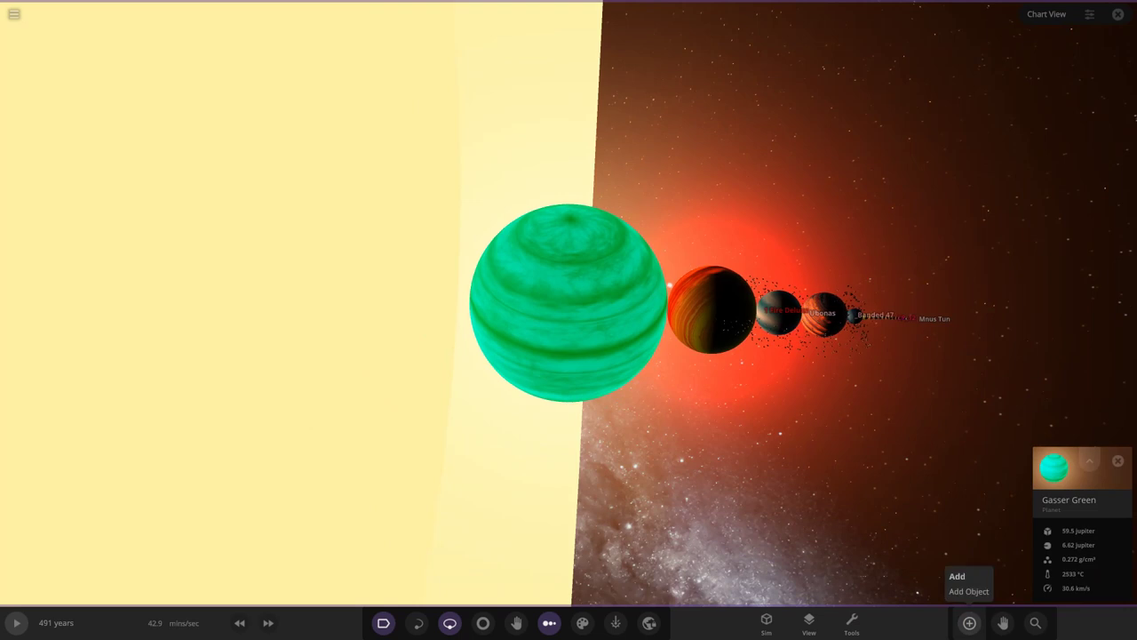
Leave the chart view and focus on the Quasi Star to examine the planets' orbits around it
scroll(569, 320, down, 5)
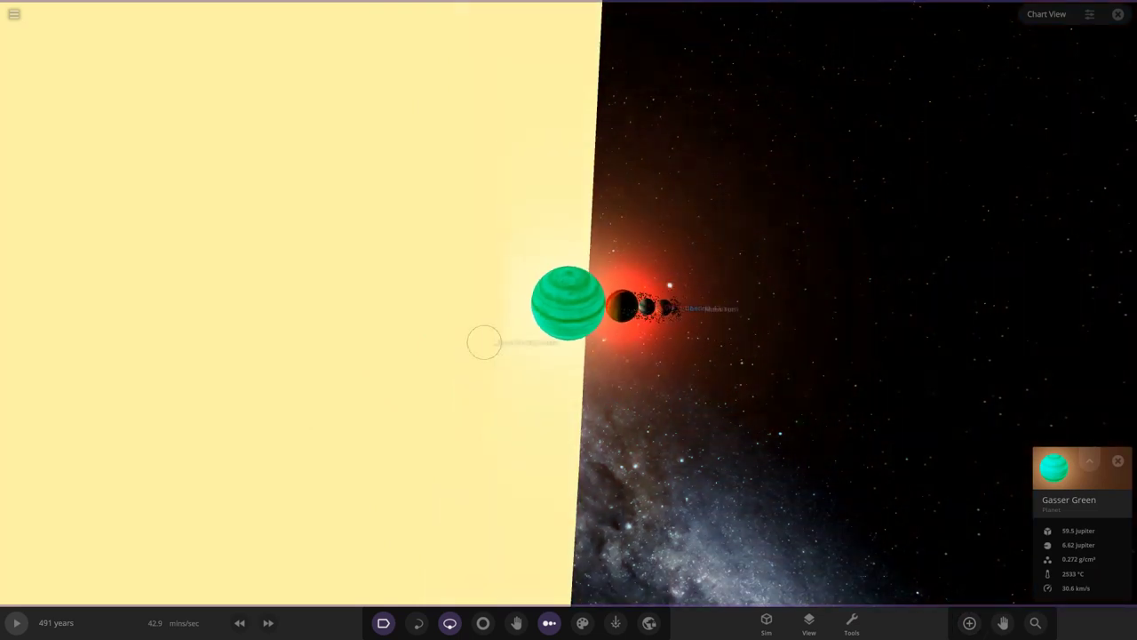
scroll(569, 319, down, 5)
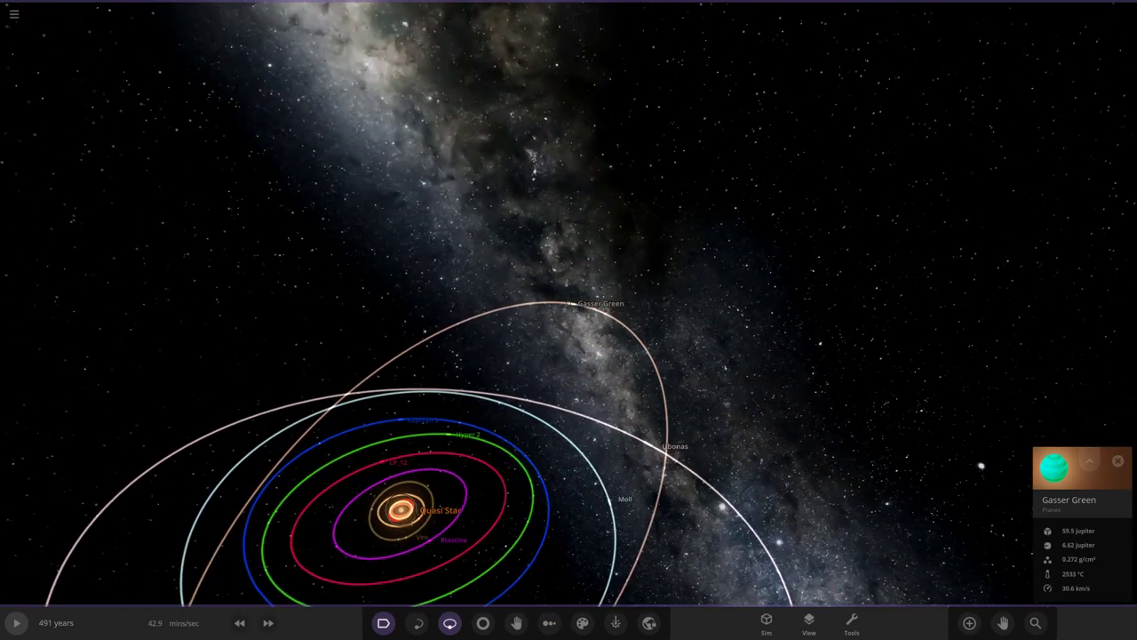
double_click(399, 510)
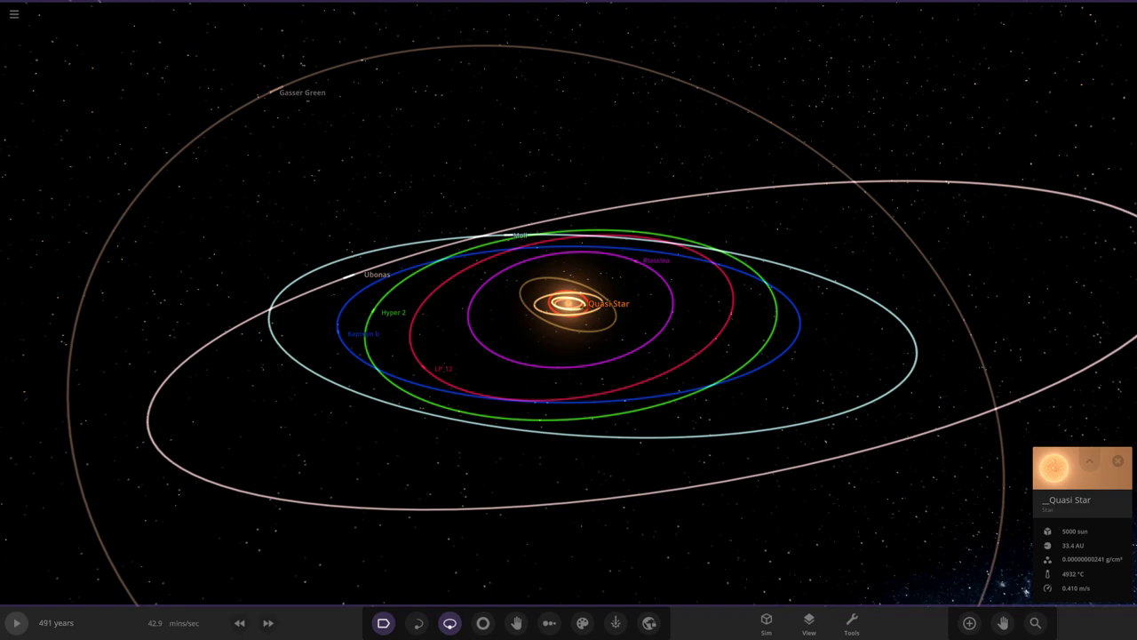
scroll(569, 303, up, 5)
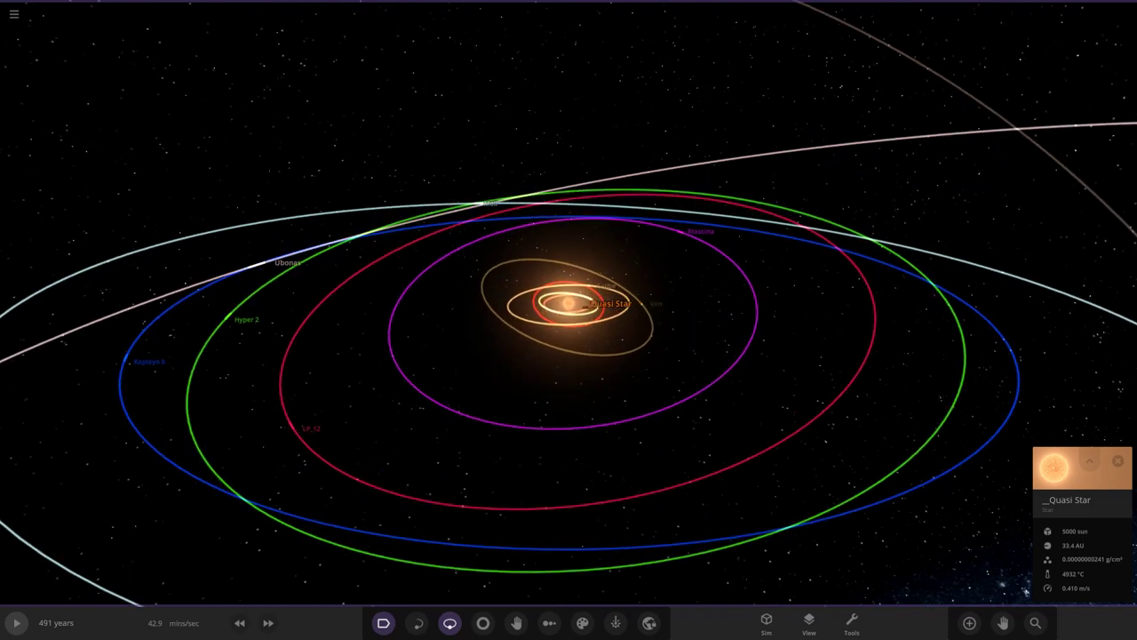